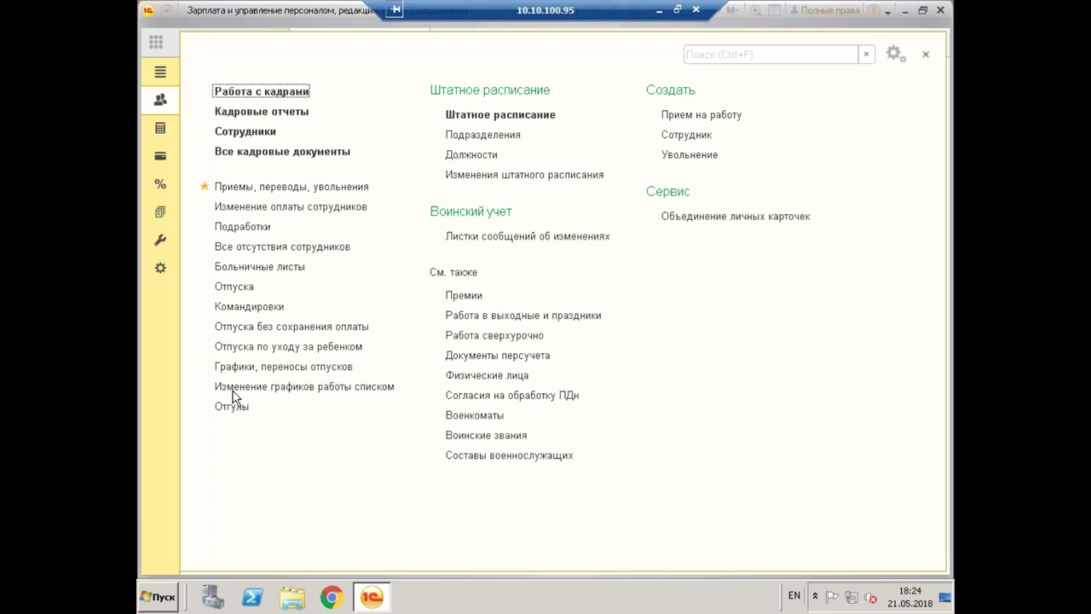
Open the Графики, переносы отпусков list from the HR section and check which document types can be created
click(203, 366)
click(283, 367)
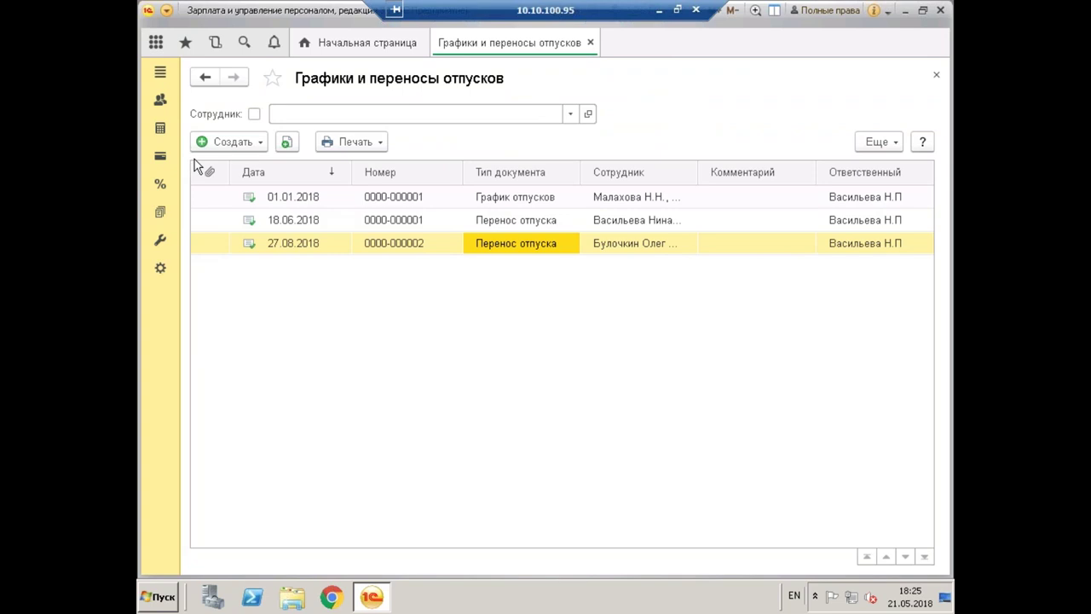
click(228, 142)
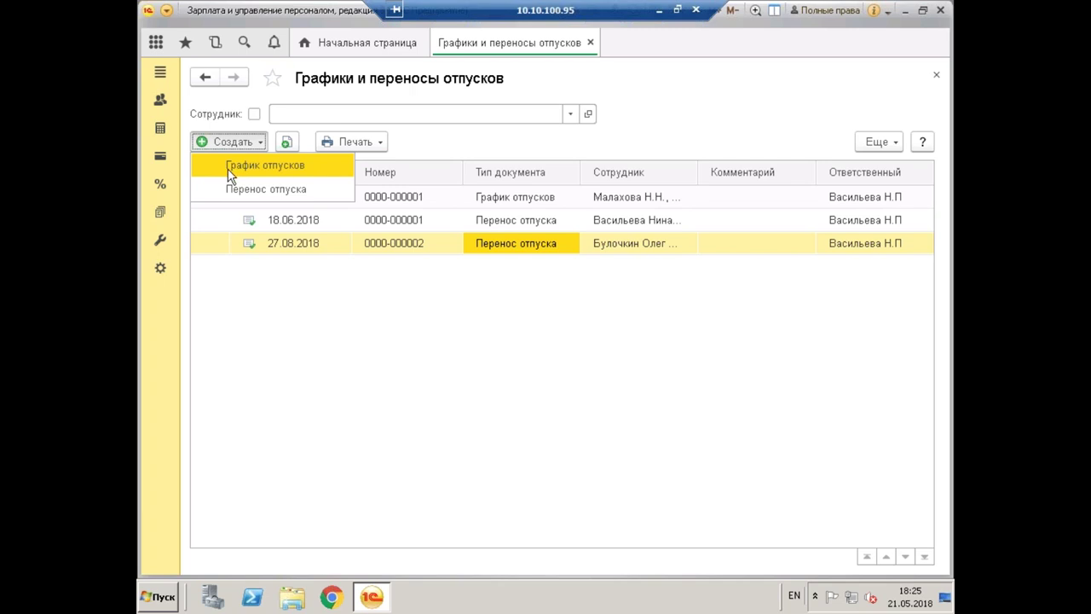
click(246, 396)
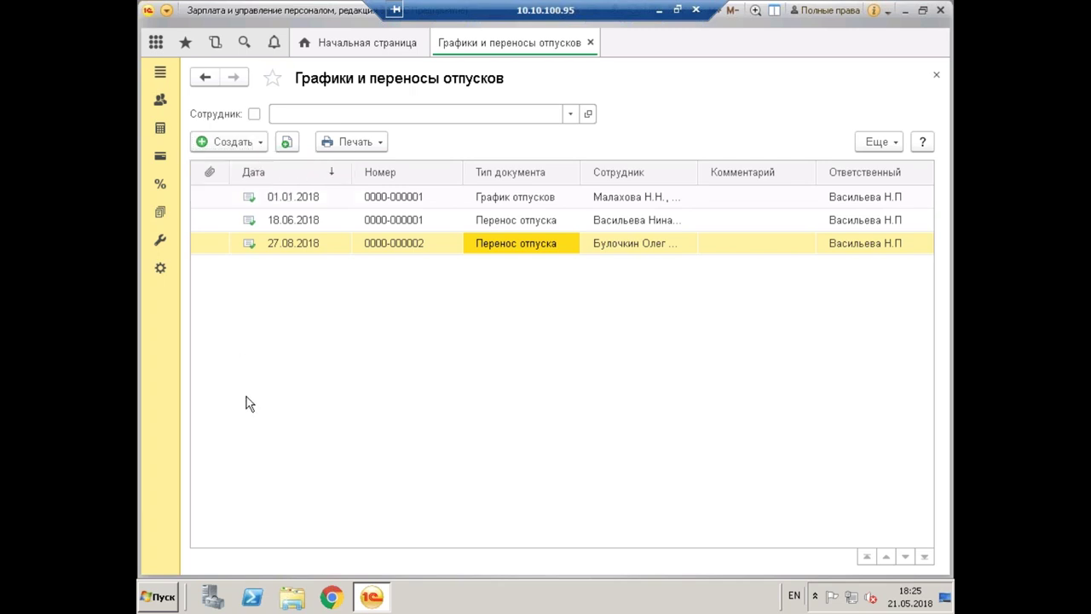
Open the Российская Федерация production calendar, switch it to 2019 and fill it with the default data
click(162, 243)
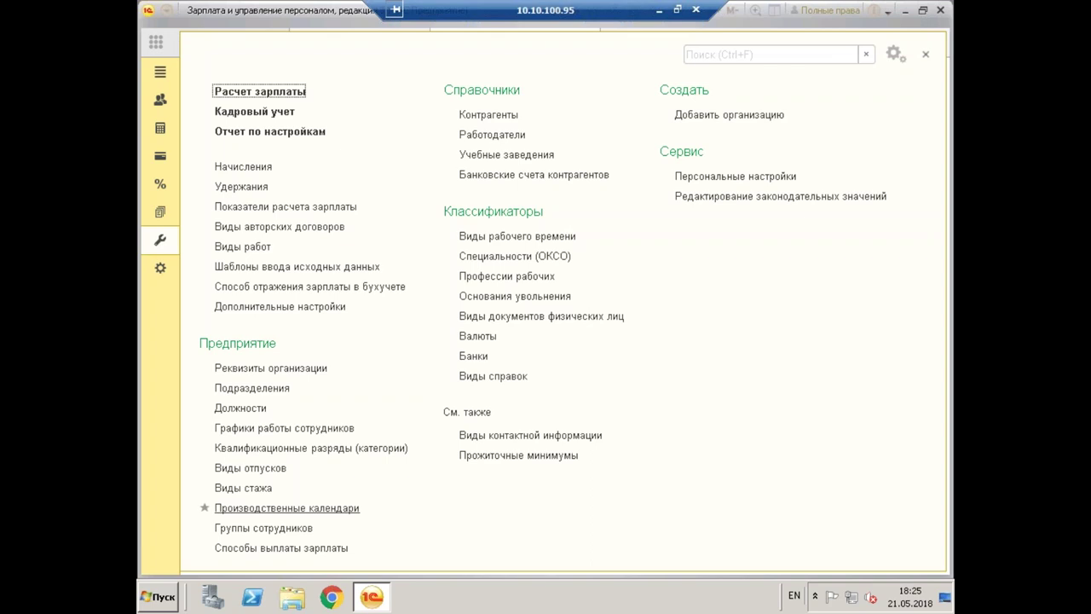
click(286, 508)
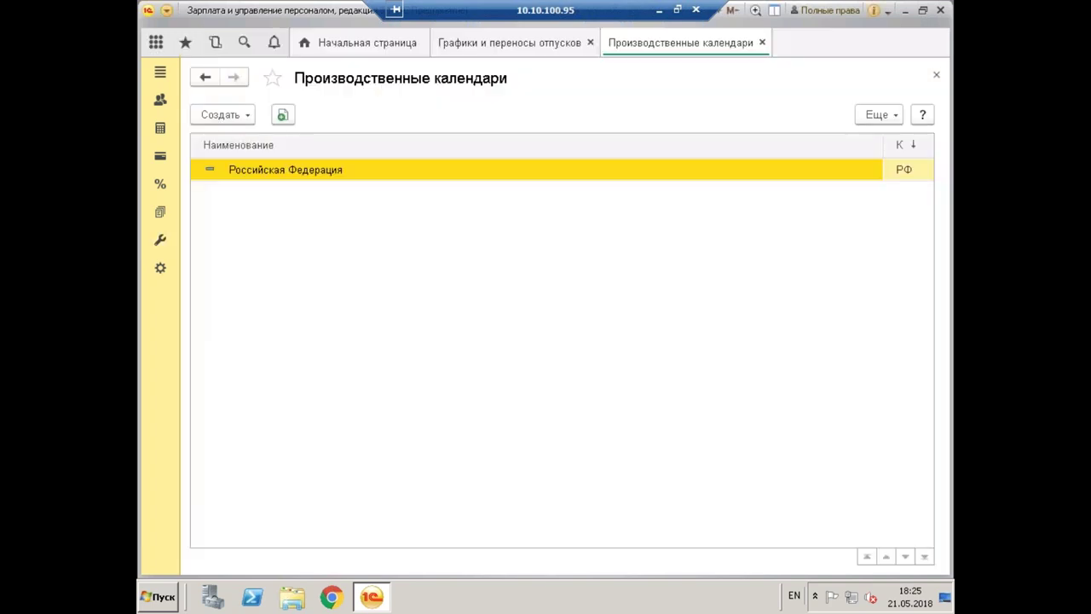
double_click(258, 176)
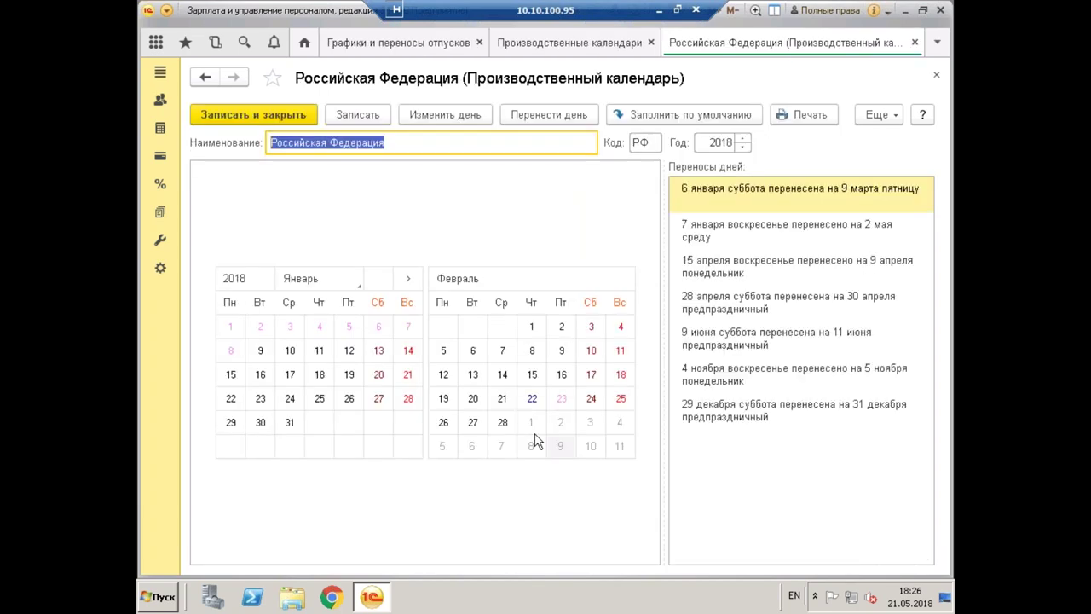
click(743, 138)
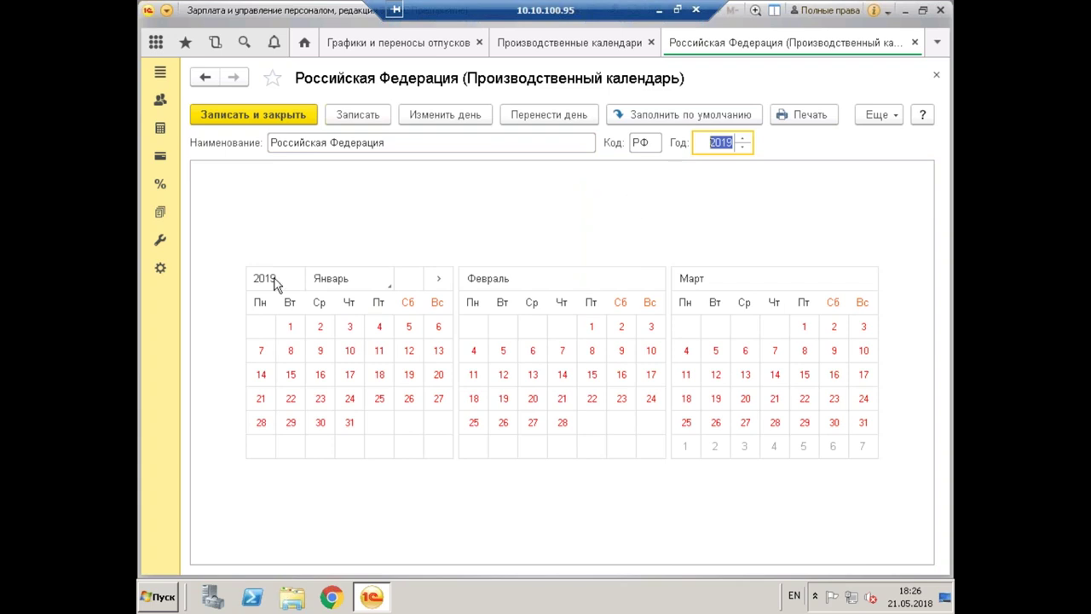
click(670, 119)
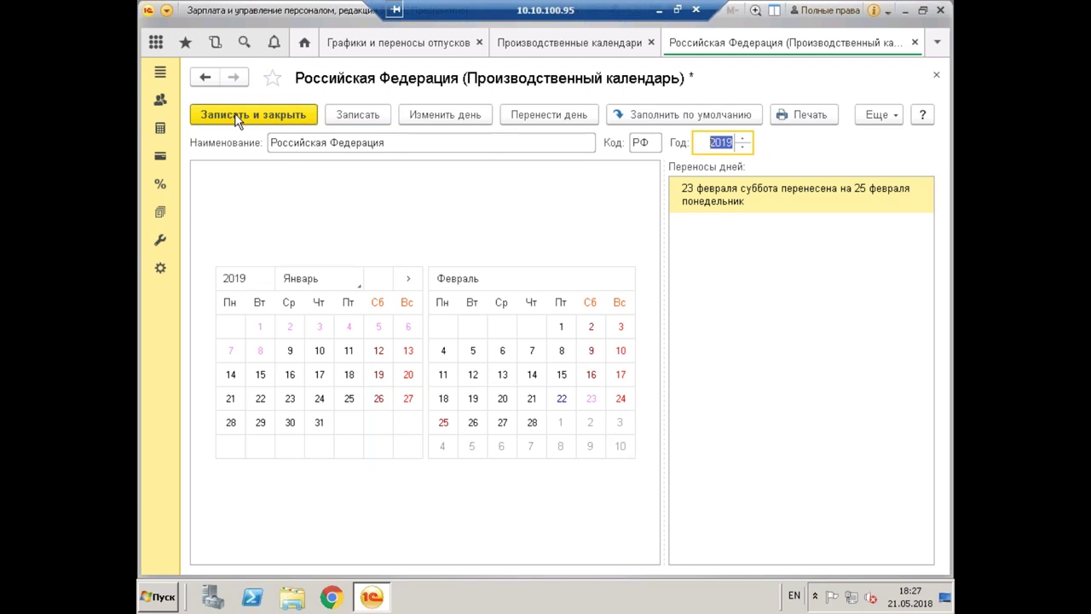
Save and close the Российская Федерация calendar, and close the production calendars list
click(320, 403)
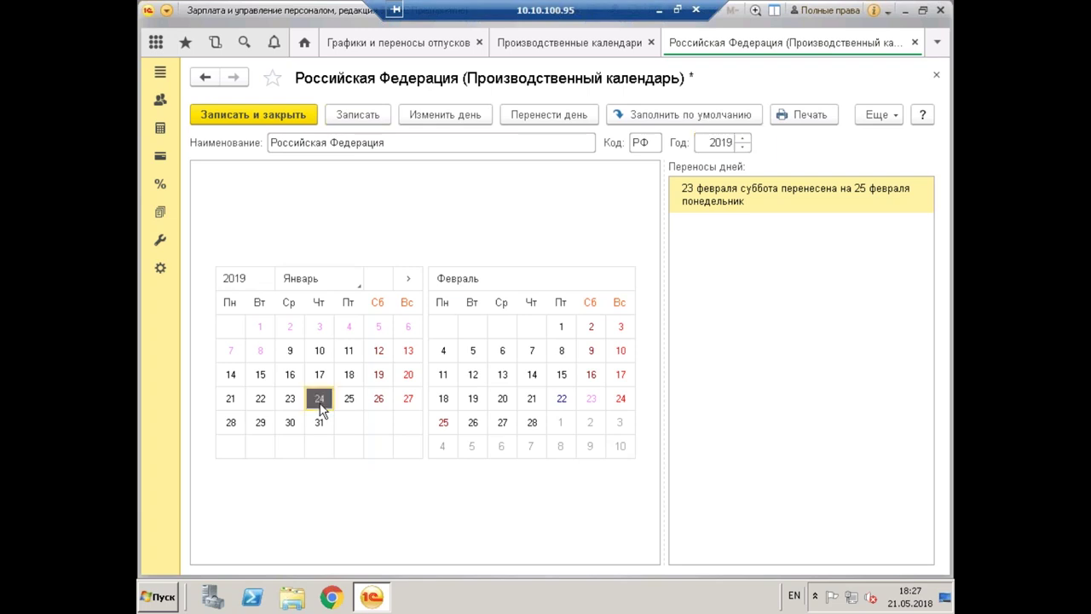
right_click(320, 411)
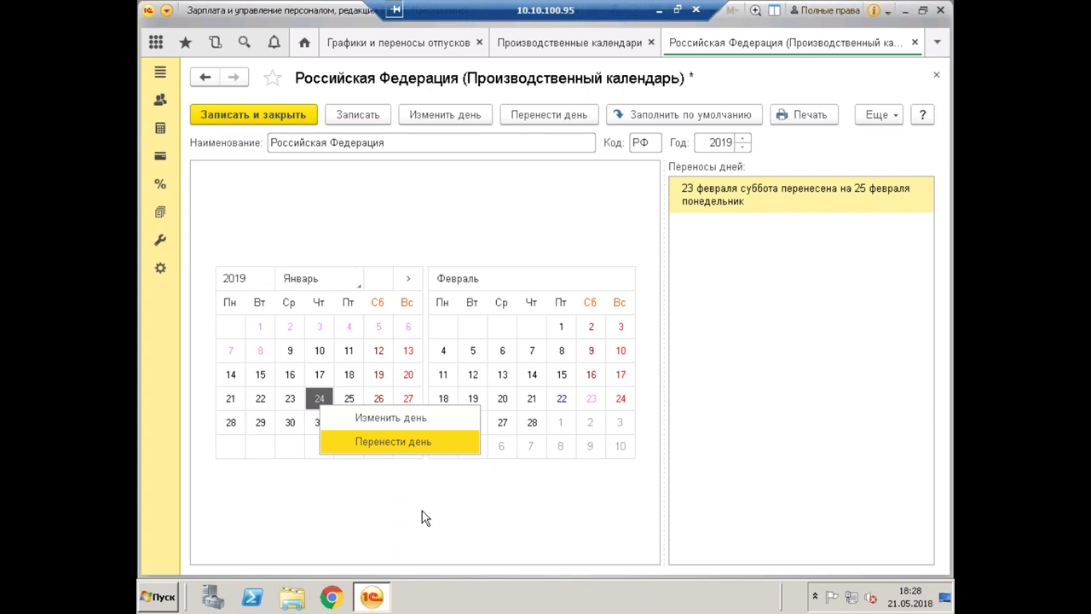
click(233, 117)
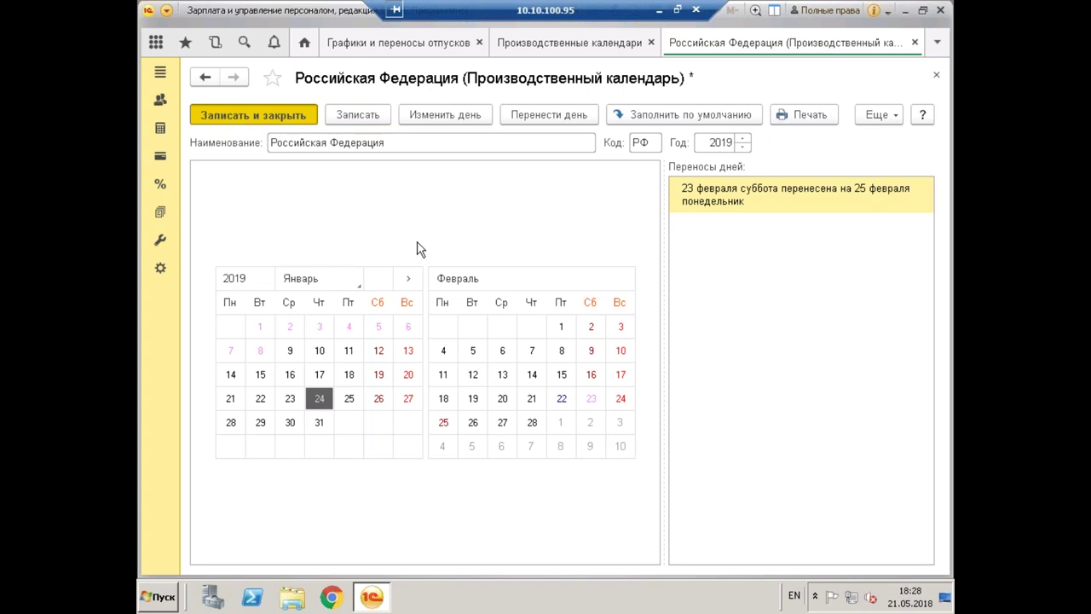
key(ctrl+s)
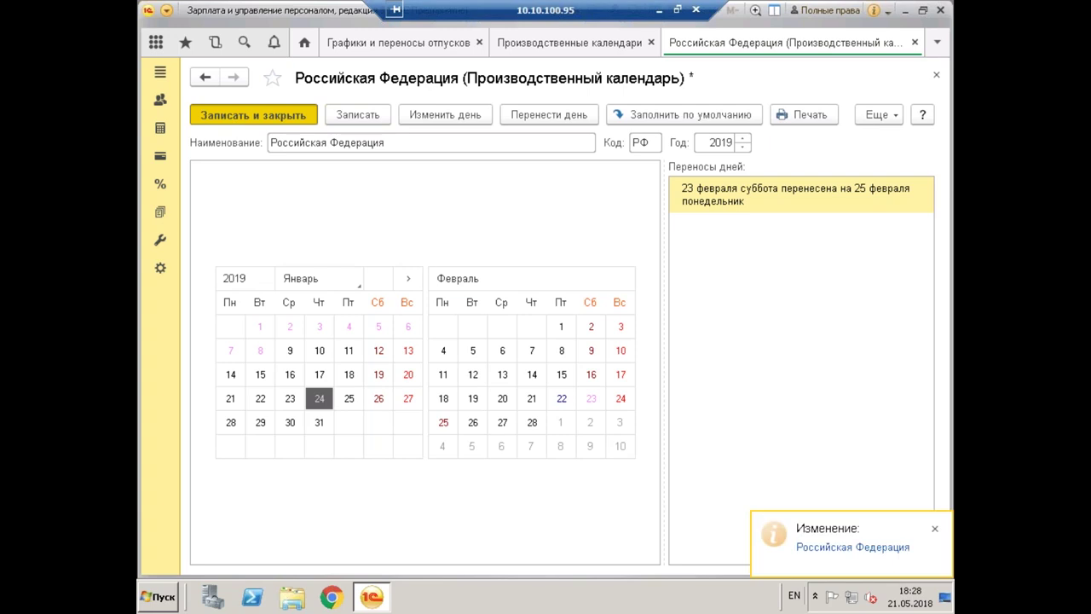
key(Escape)
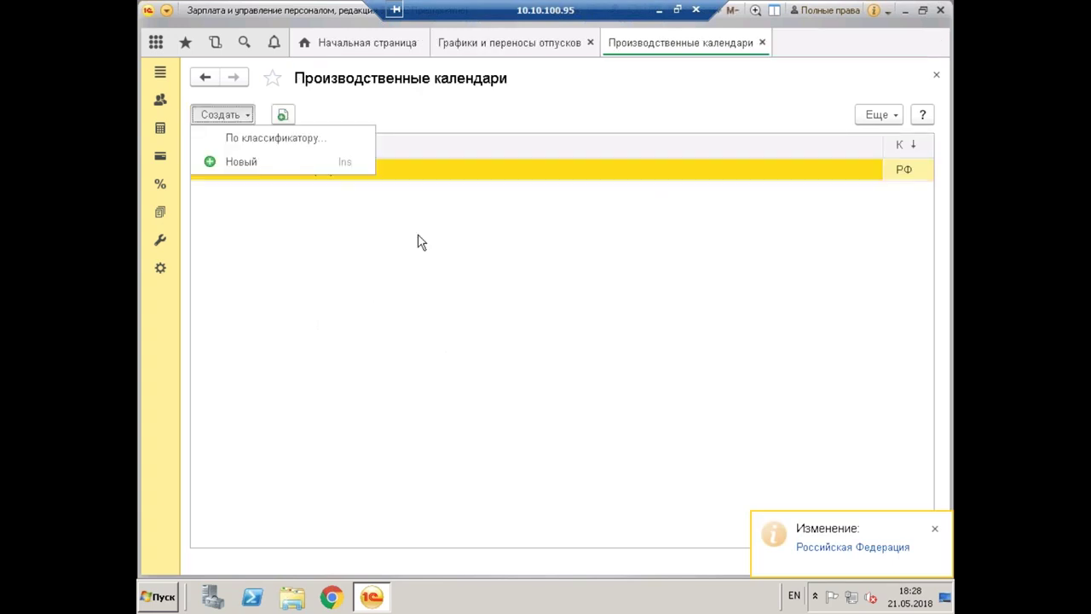
click(762, 44)
click(762, 43)
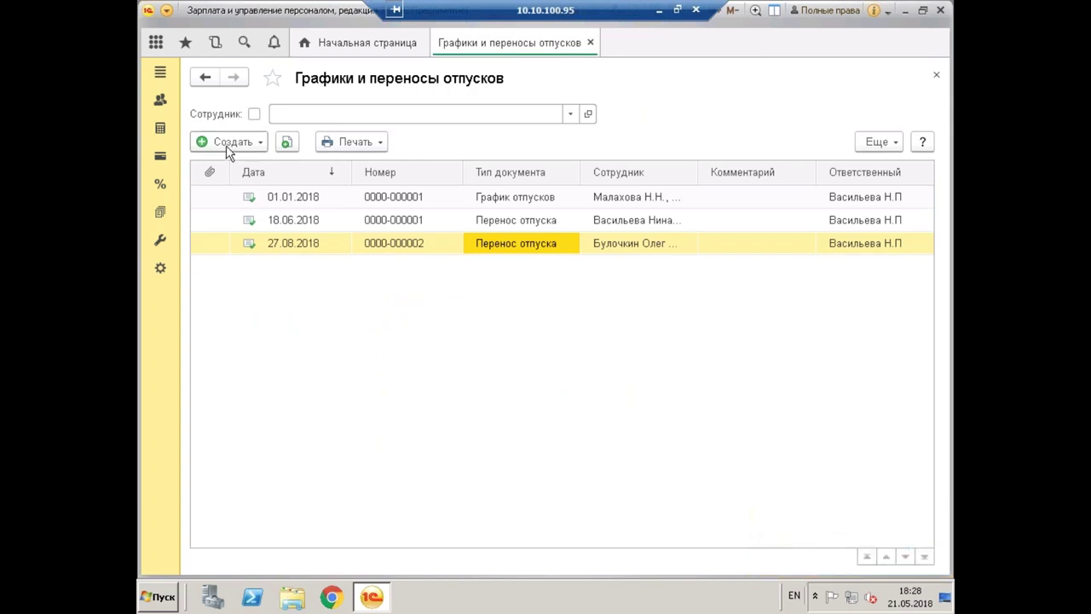
Create a new График отпусков document from the vacation schedules and transfers list
click(160, 102)
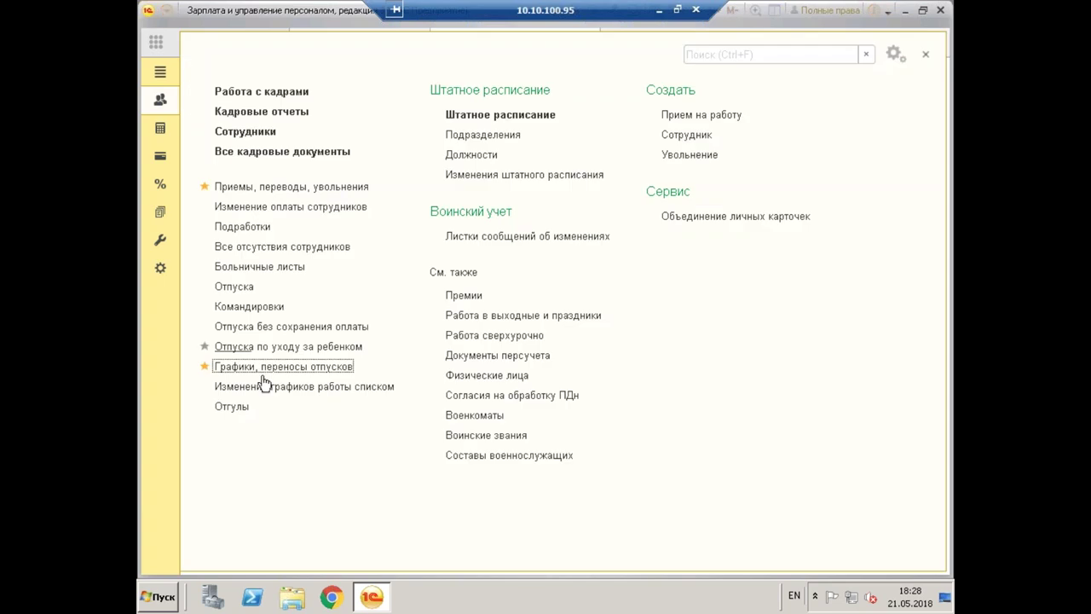
click(926, 54)
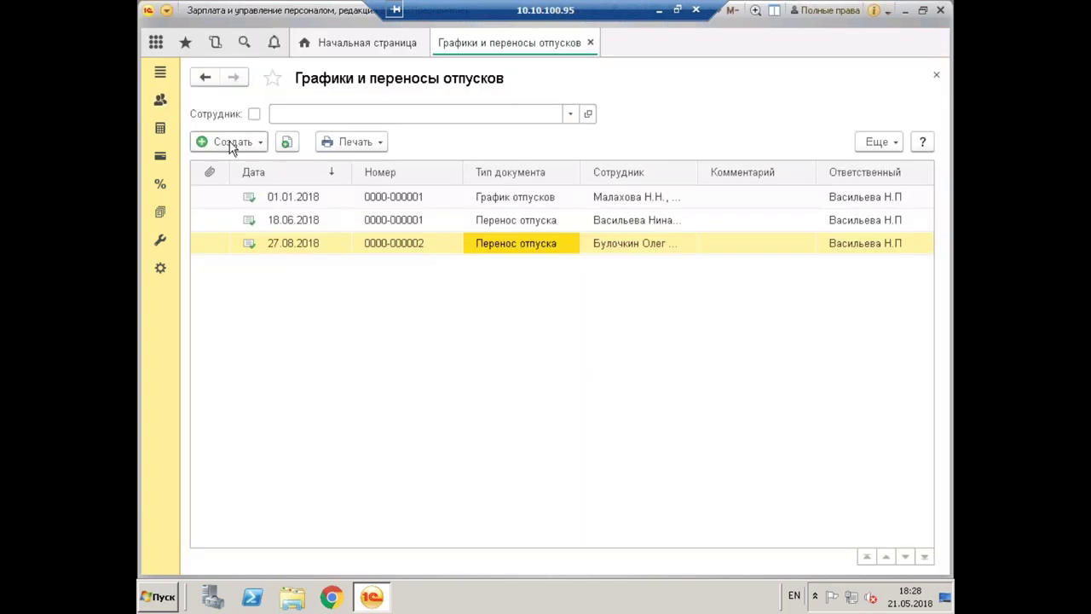
click(230, 145)
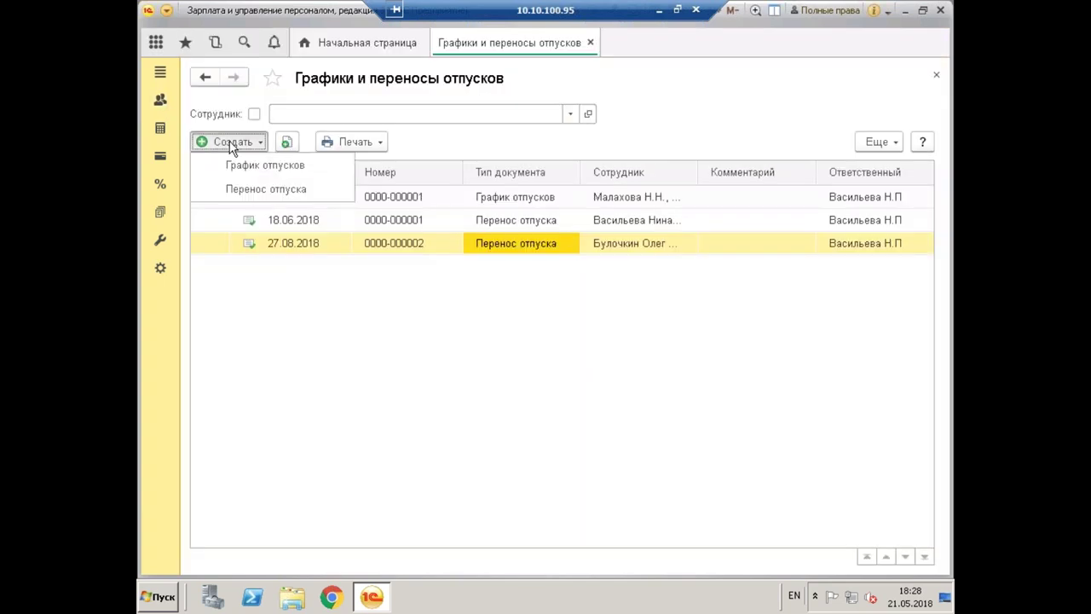
click(275, 174)
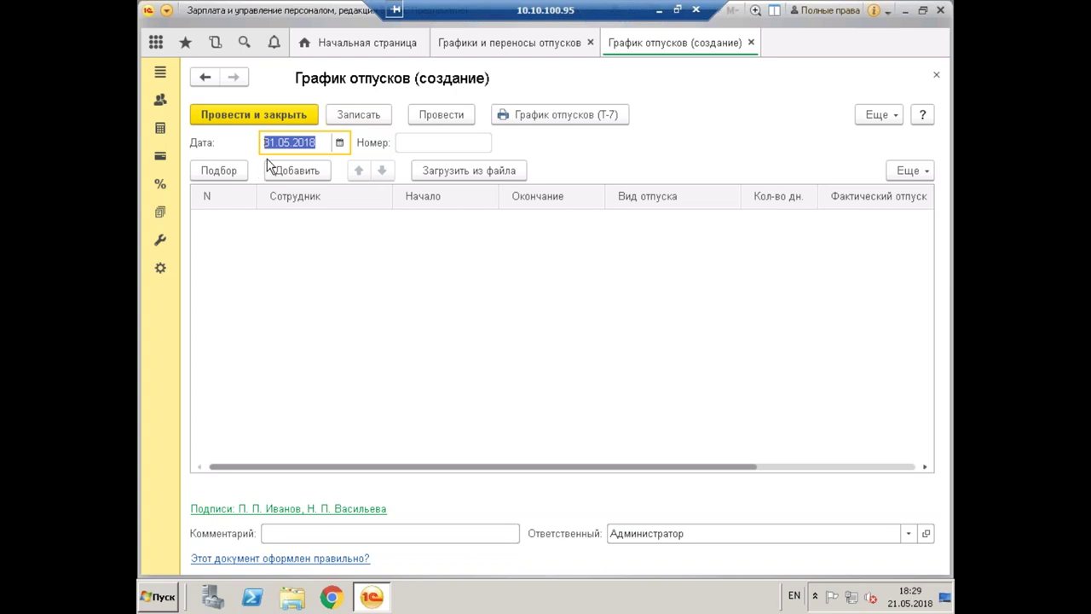
Set the vacation schedule's document date to 14.12.2018
text(15.12.)
key(Tab)
click(339, 142)
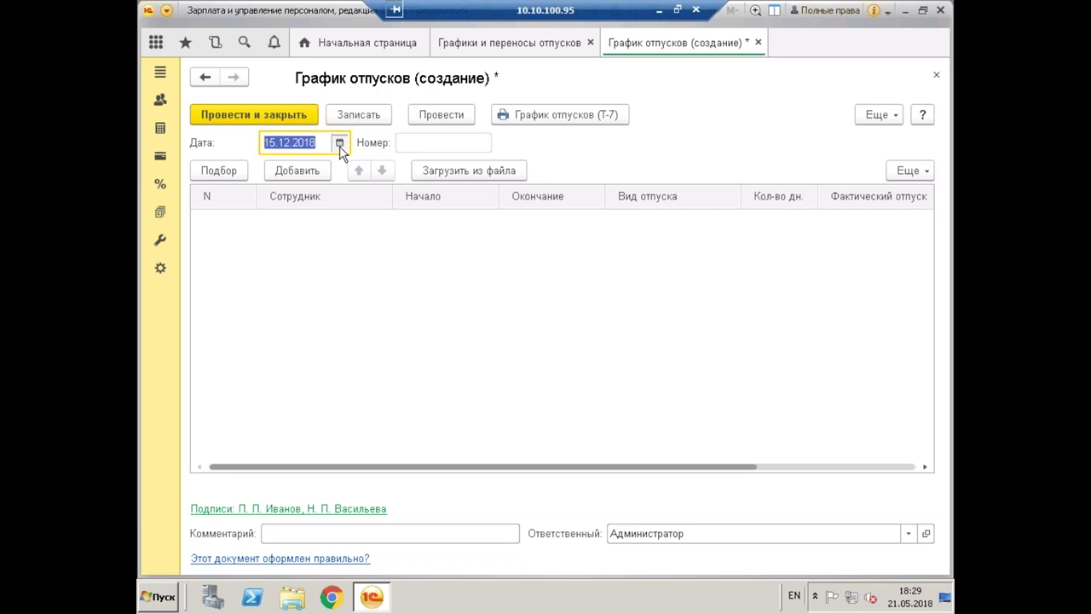
click(498, 271)
click(537, 334)
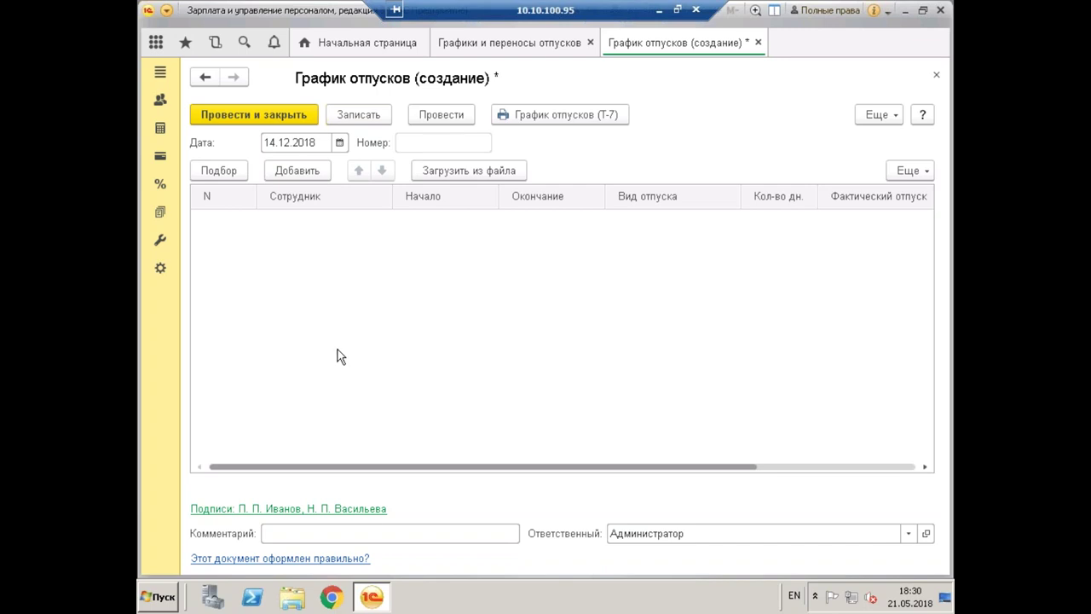
Select all employees in the employee selection list and add them to the vacation schedule
click(227, 173)
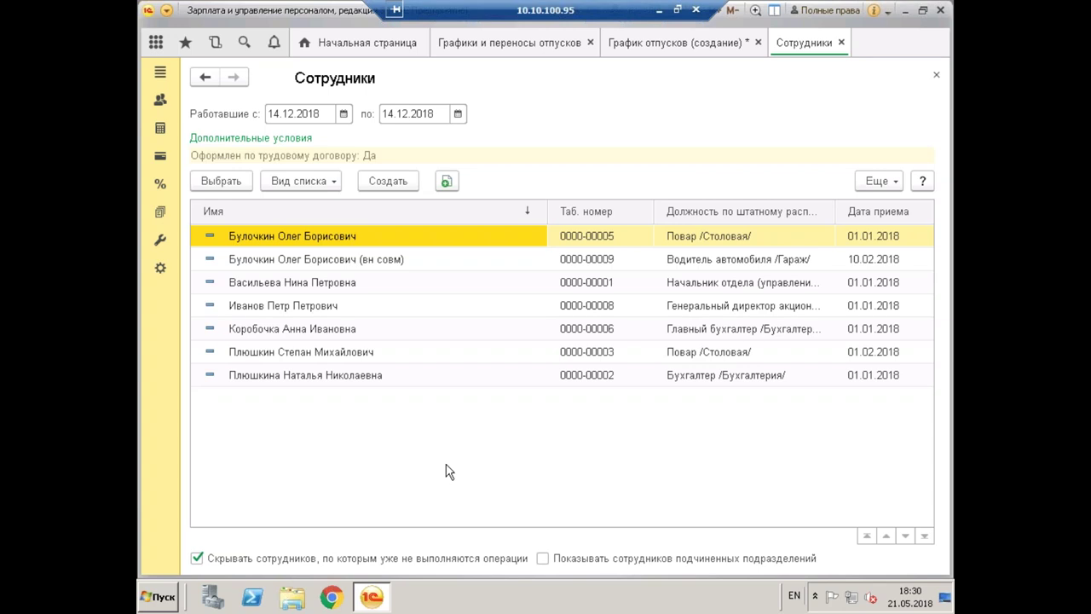
click(397, 358)
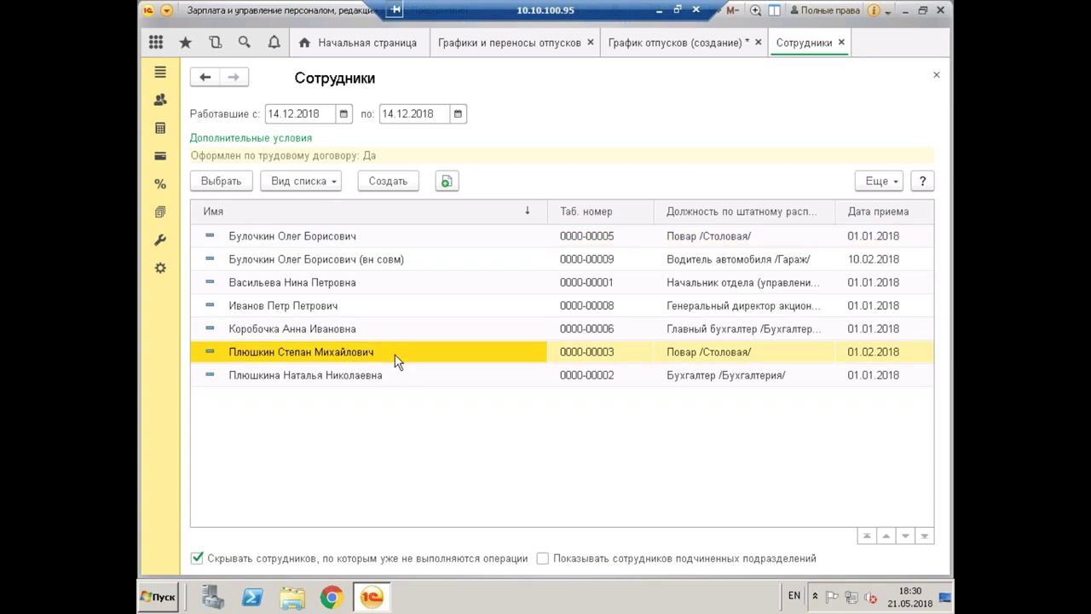
key(ctrl+a)
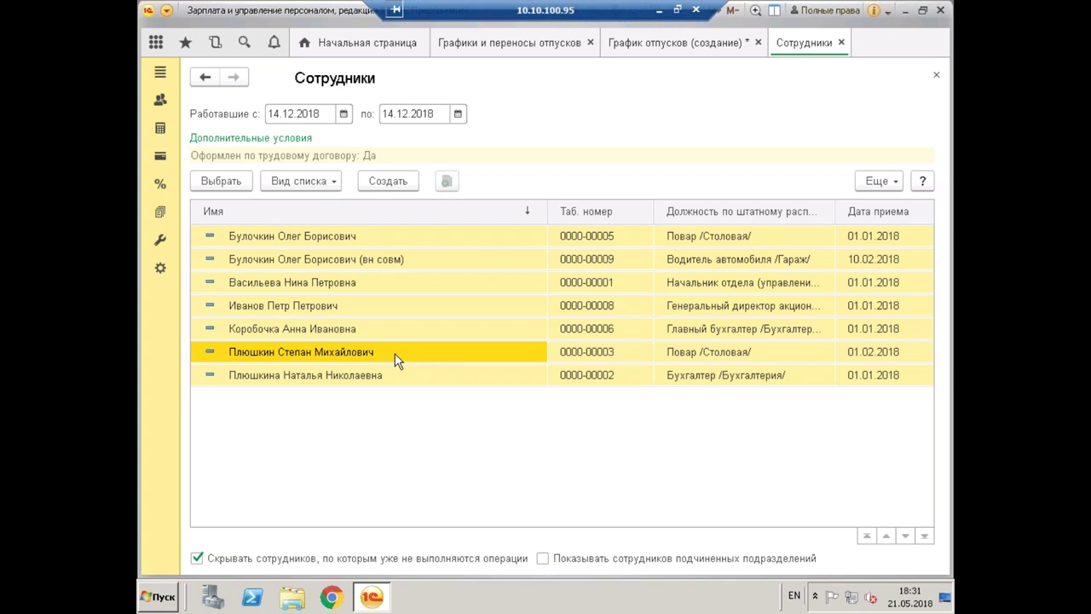
click(300, 182)
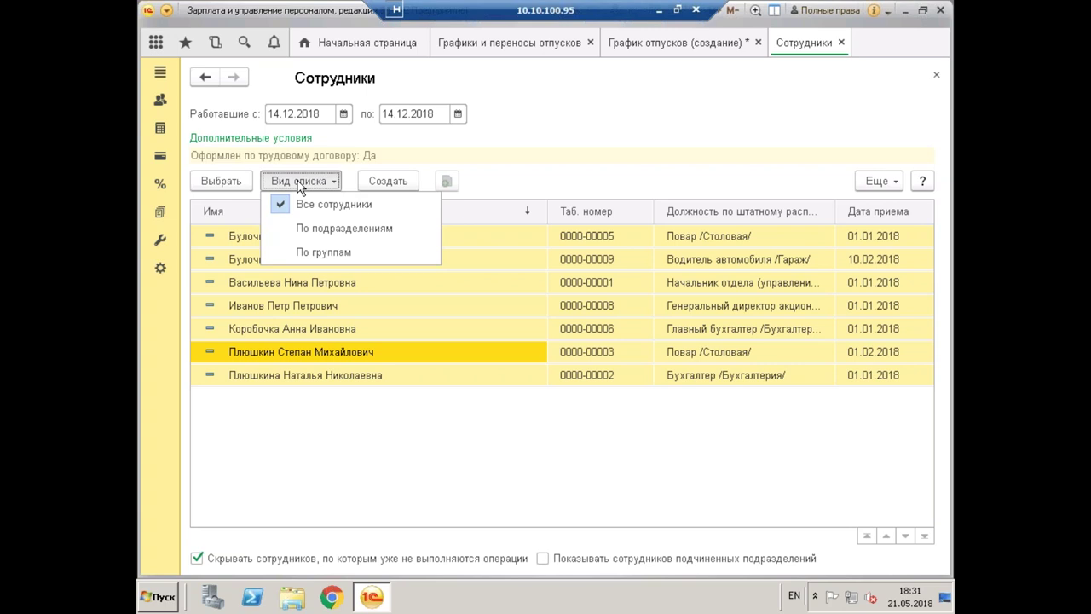
click(421, 479)
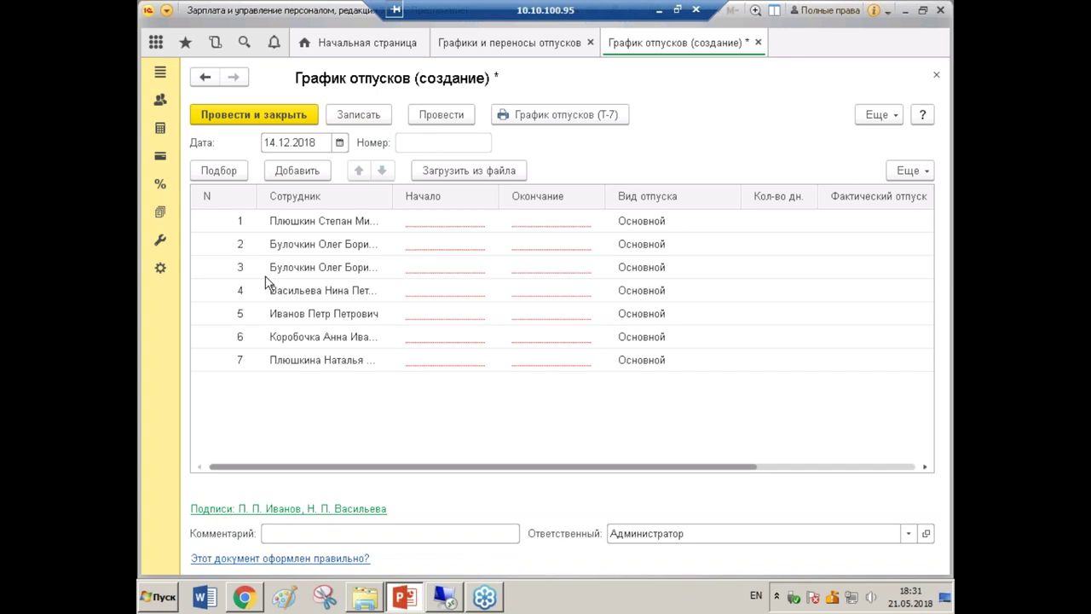
Examine the form for loading the employee list from a file and close it without loading anything
click(436, 174)
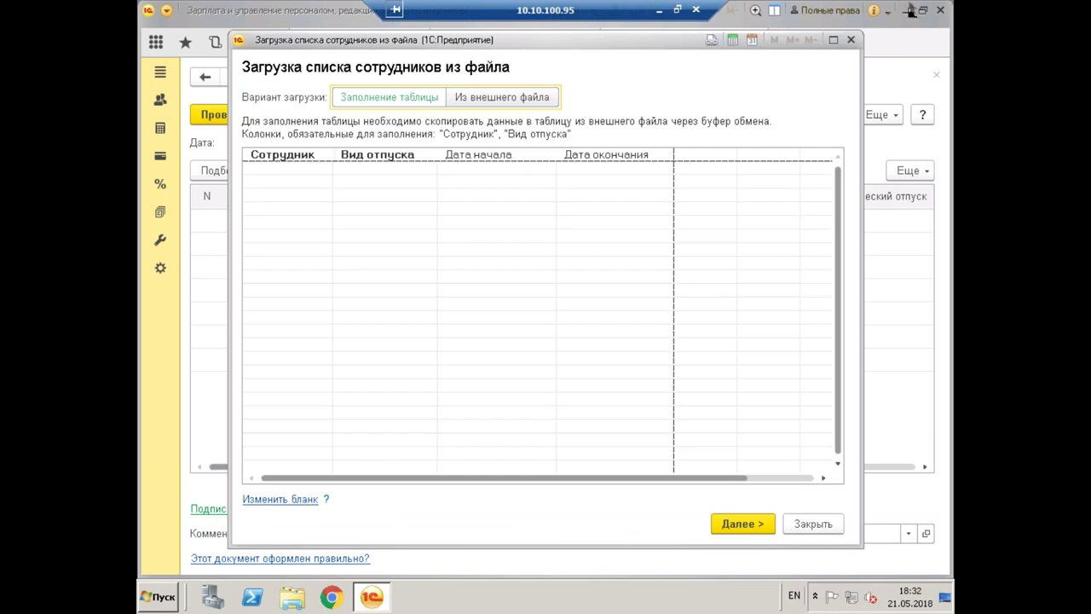
click(851, 41)
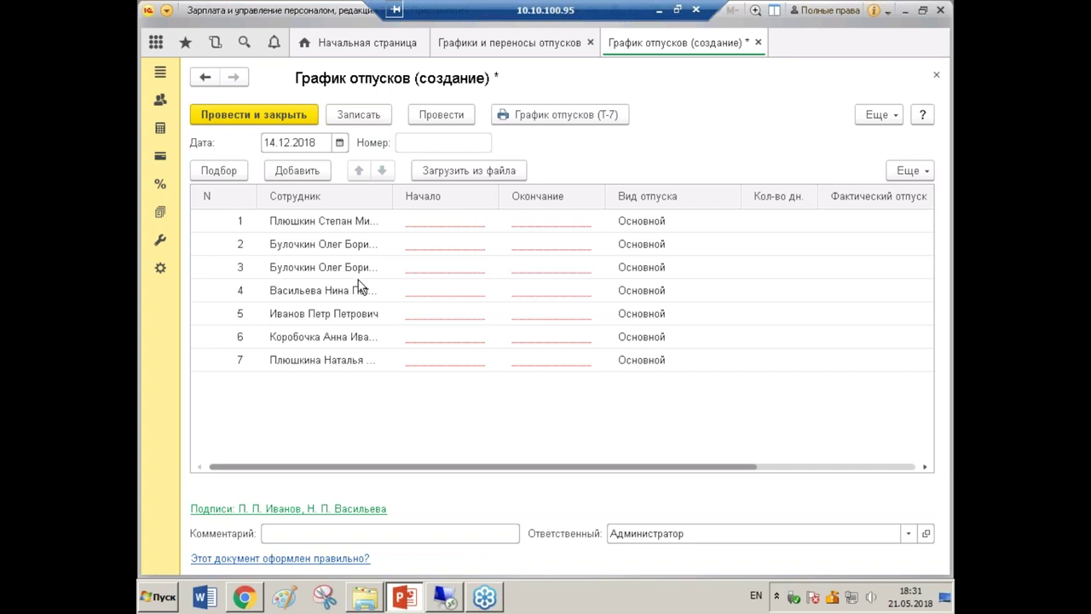
Widen the Сотрудник column and set the first employee's vacation start date to 01.07.2019
click(428, 224)
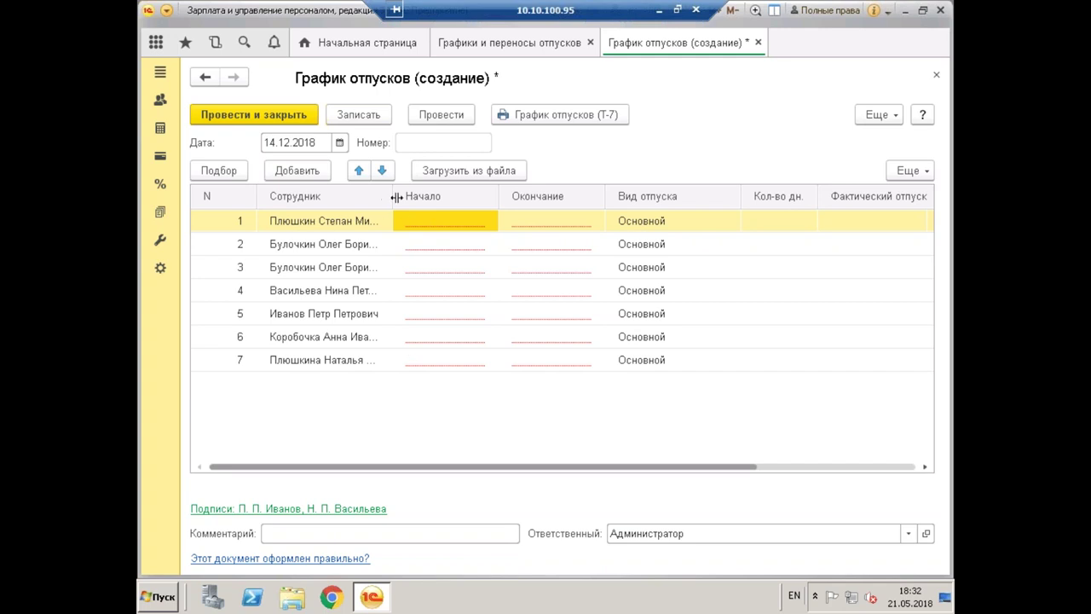
drag(397, 196, 456, 201)
click(490, 227)
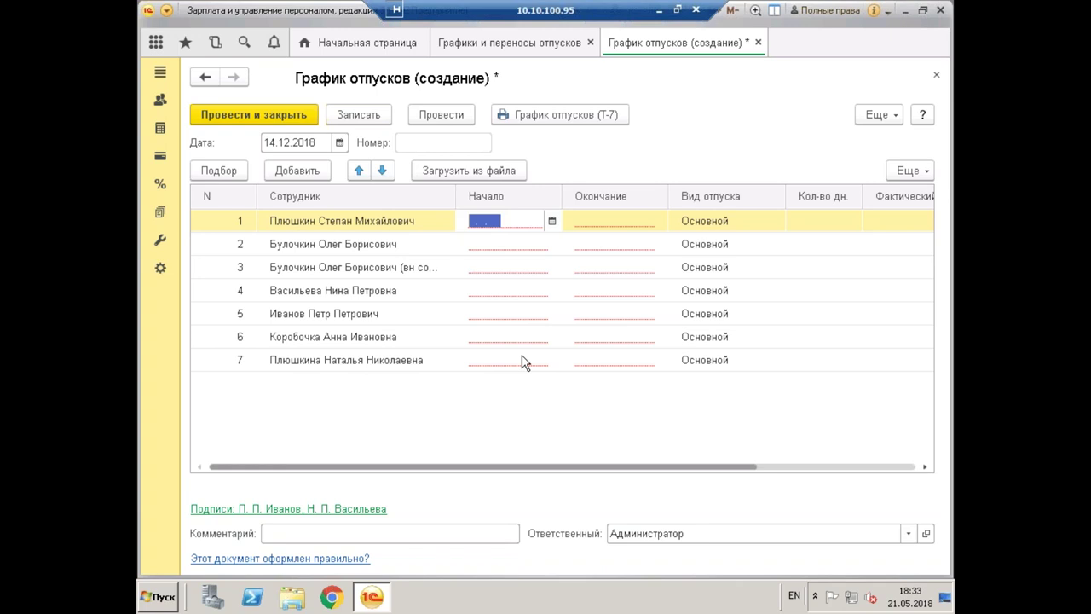
text(0)
text(1.07.201)
text(9)
key(Return)
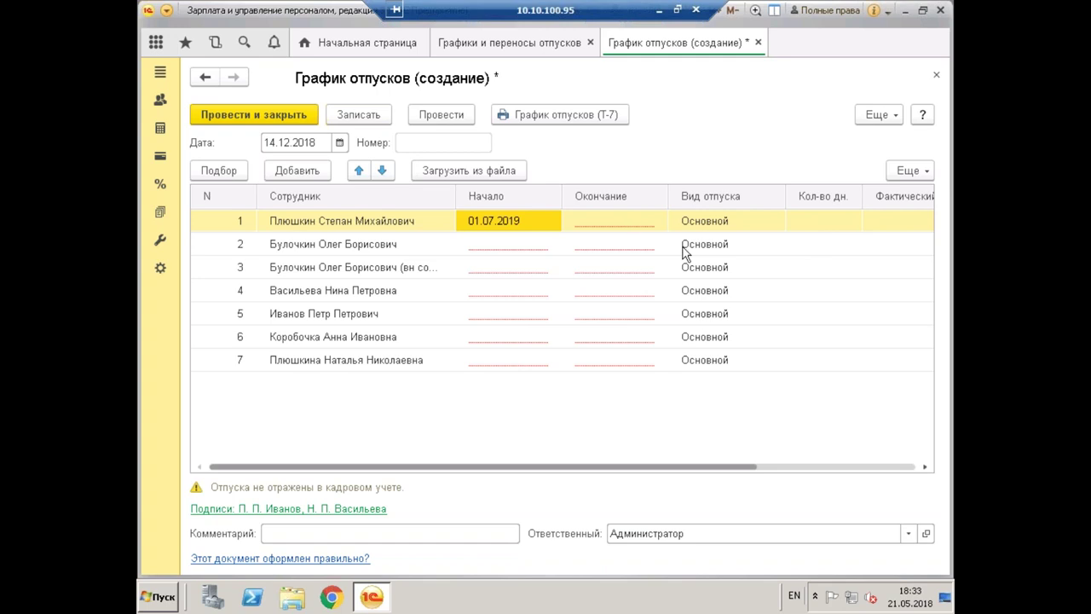
Set the number of vacation days in the first employee's row to 28
click(810, 230)
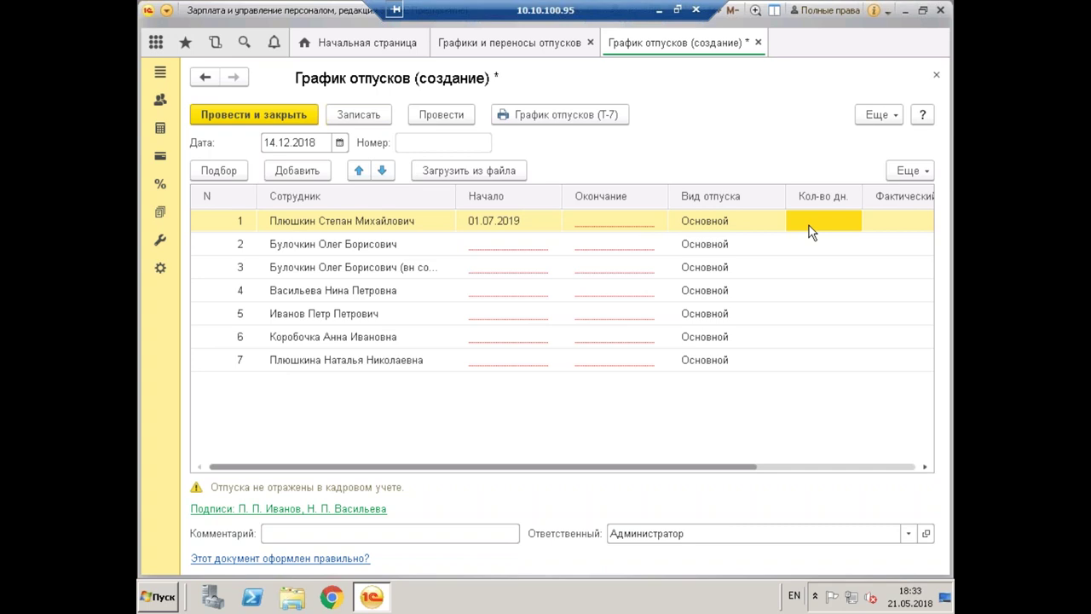
click(831, 232)
text(28)
key(Return)
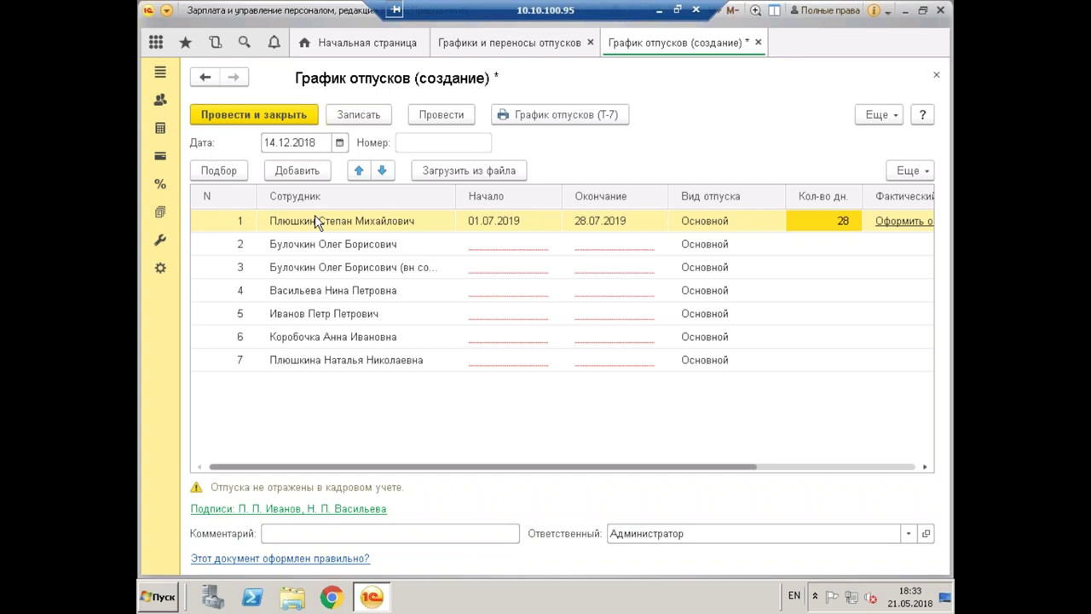
Set the second employee's vacation start date to 10.06.2019 and the number of vacation days to 14
click(491, 247)
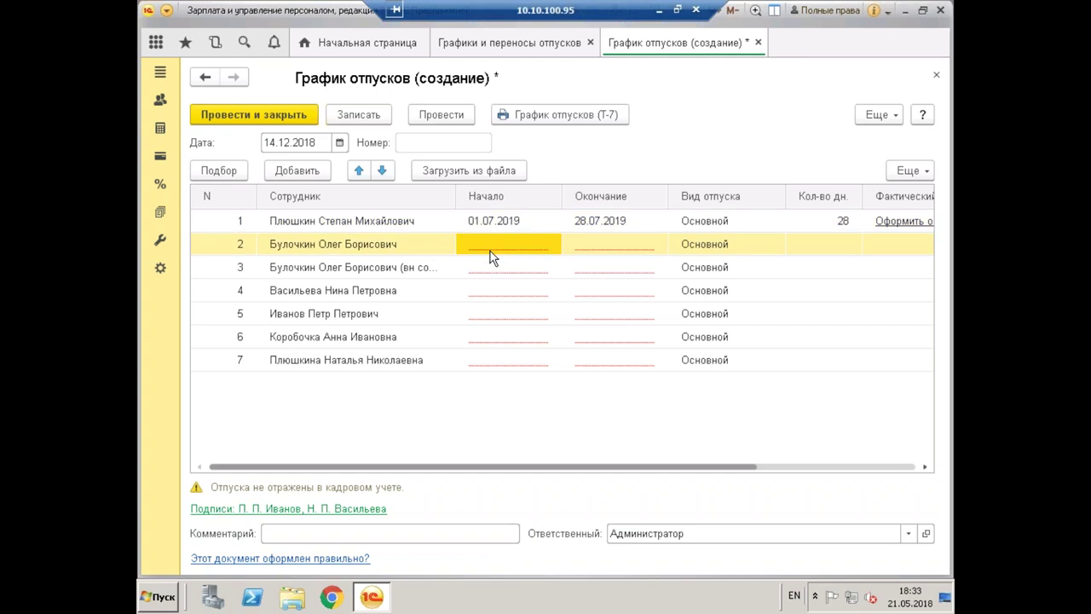
click(492, 256)
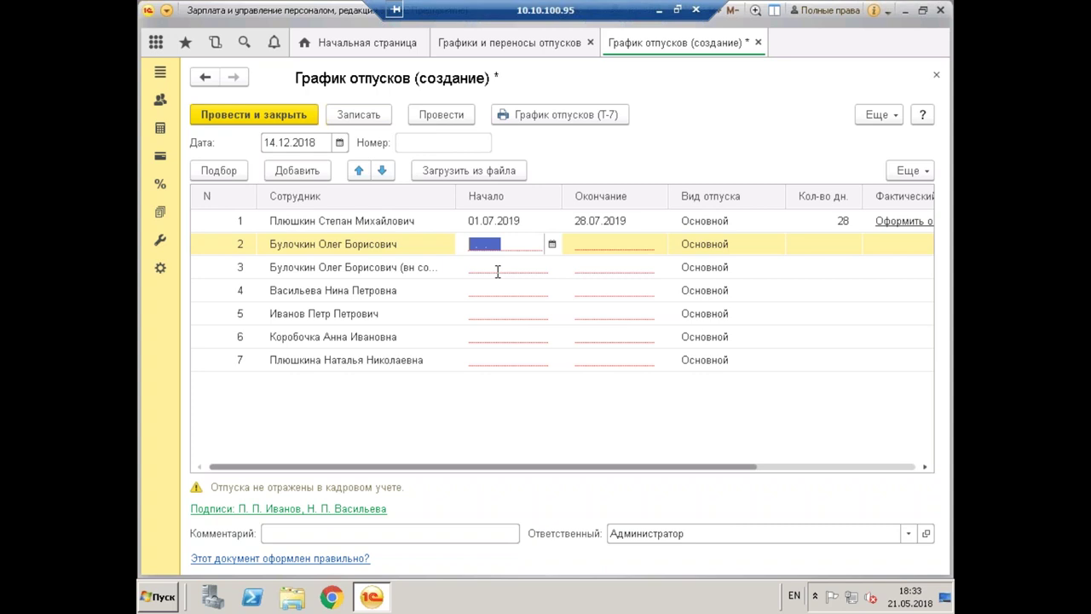
text(10)
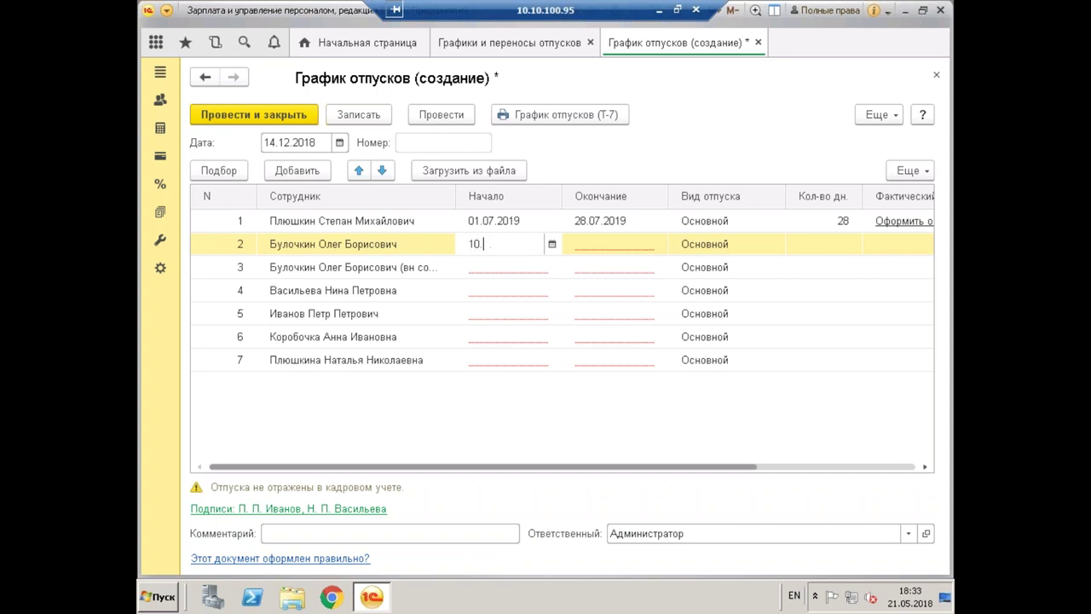
text(.06.2019)
key(Return)
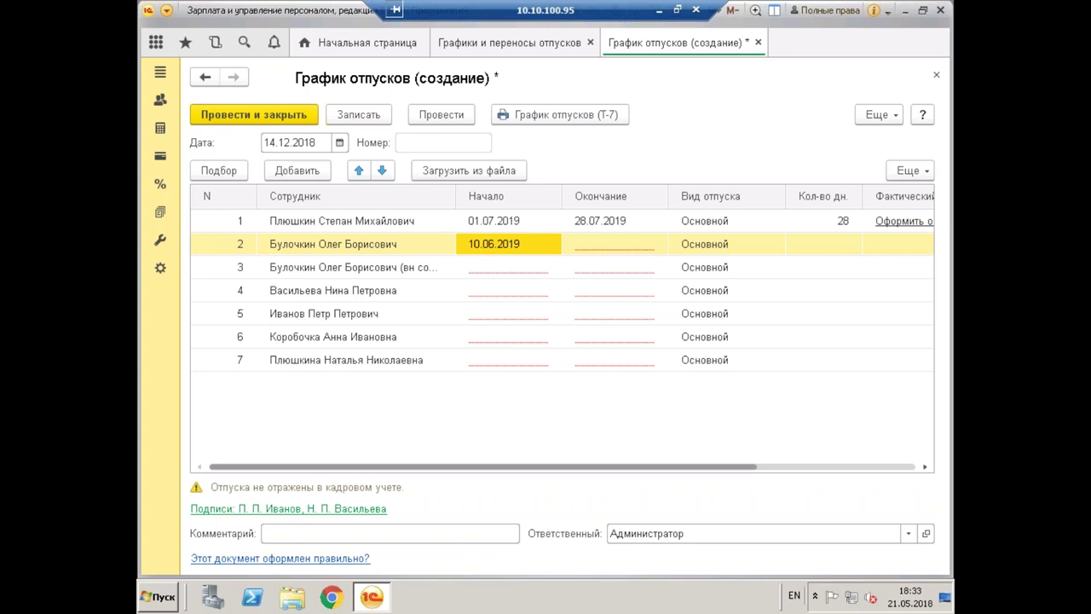
click(511, 245)
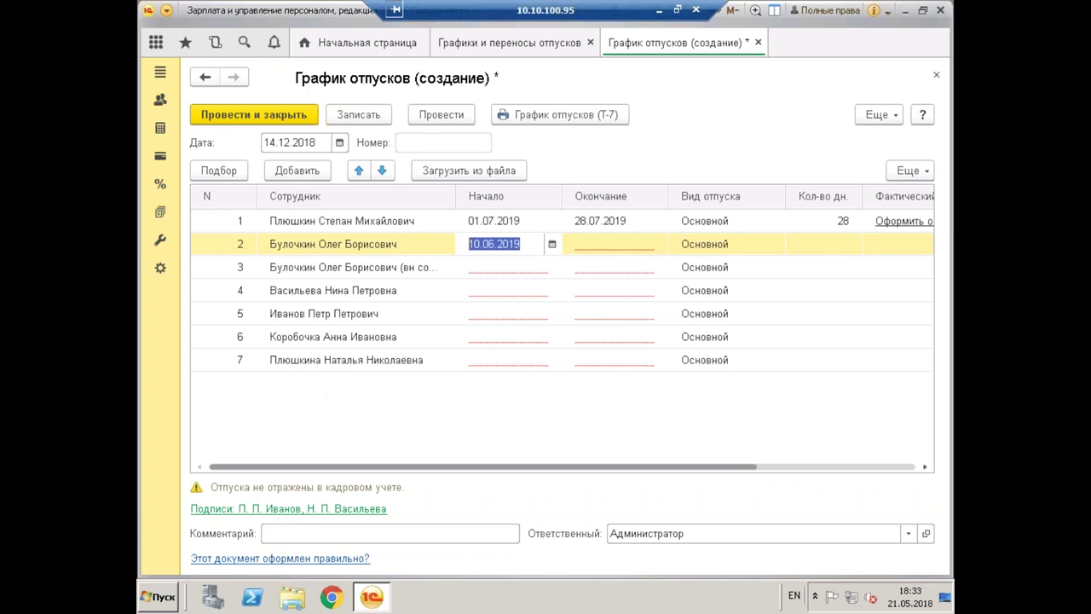
click(551, 245)
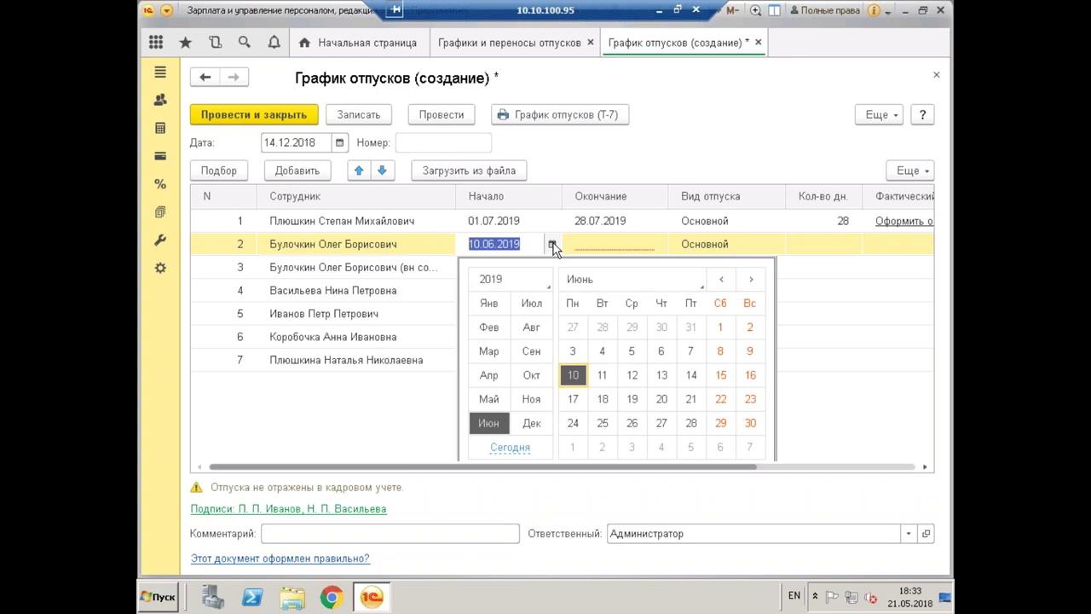
click(551, 245)
click(837, 247)
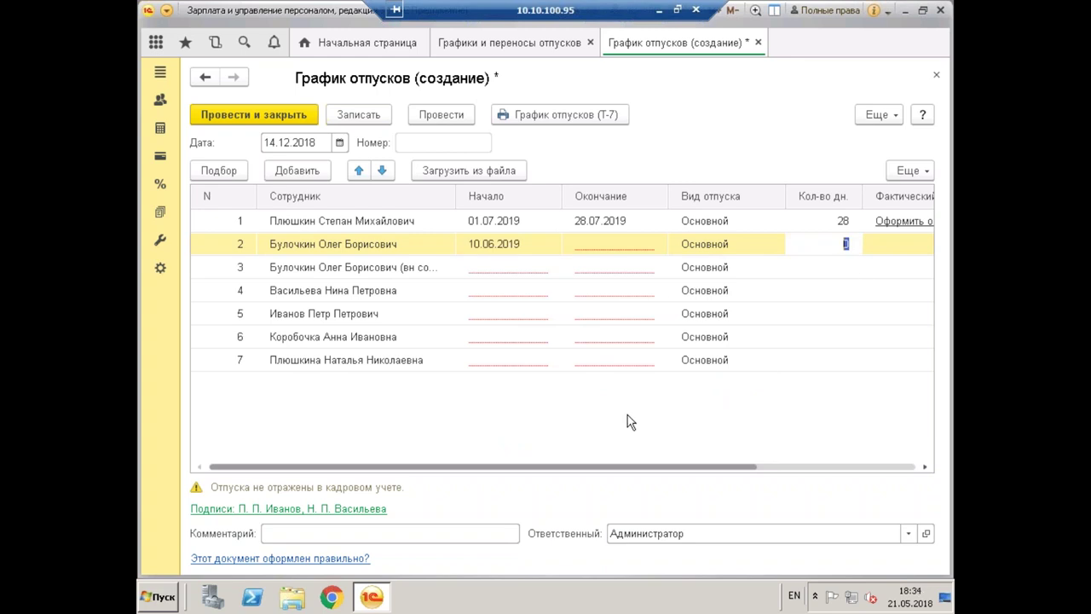
text(14)
key(Return)
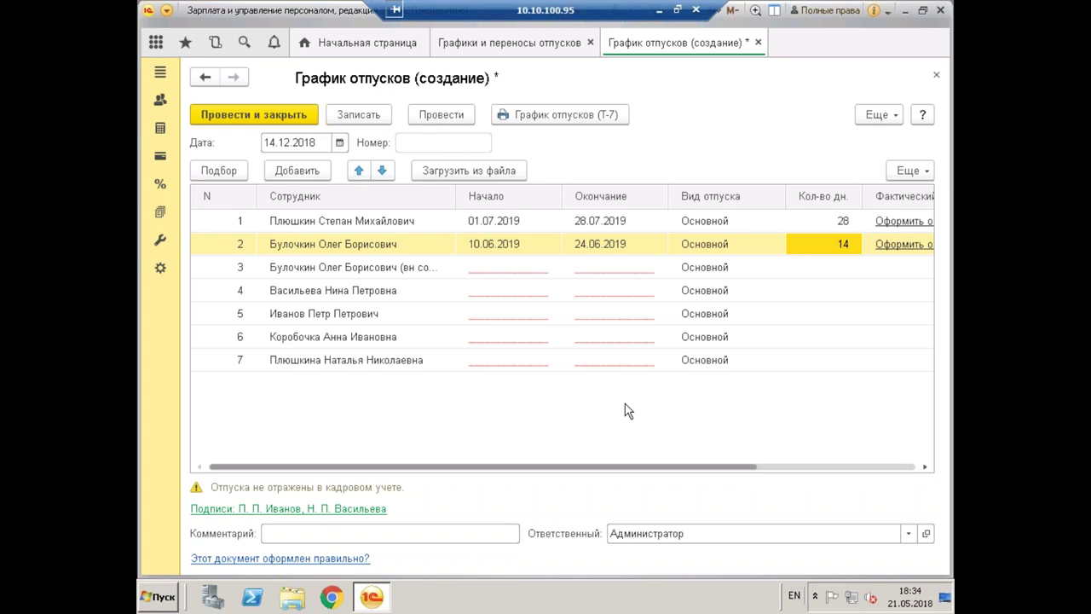
Change the second employee's vacation start date to 01.02.2019 and the number of days to 28
double_click(470, 250)
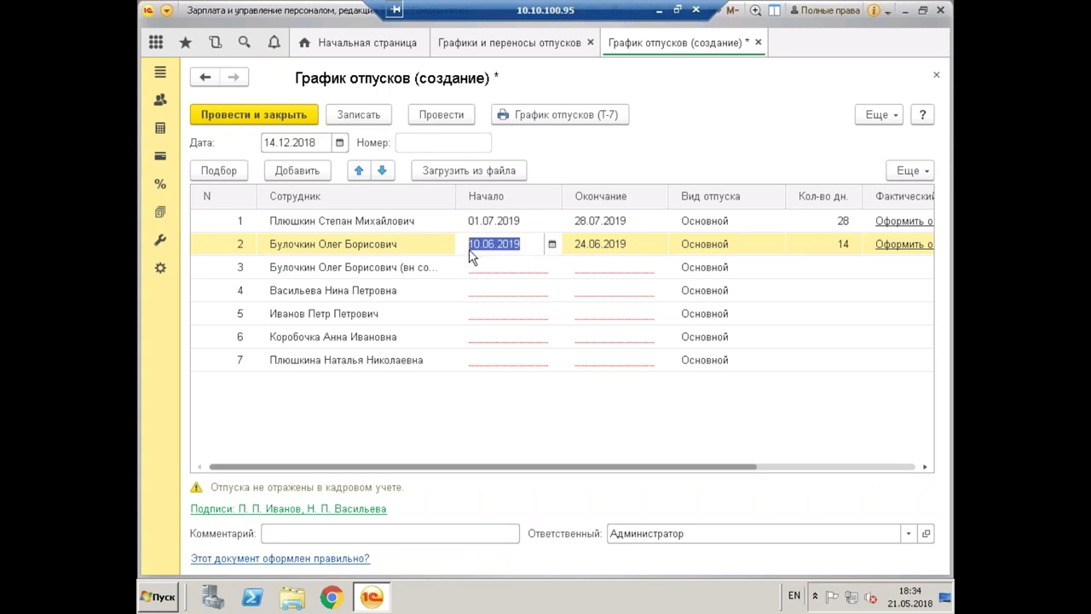
text(01.02.201)
text(9)
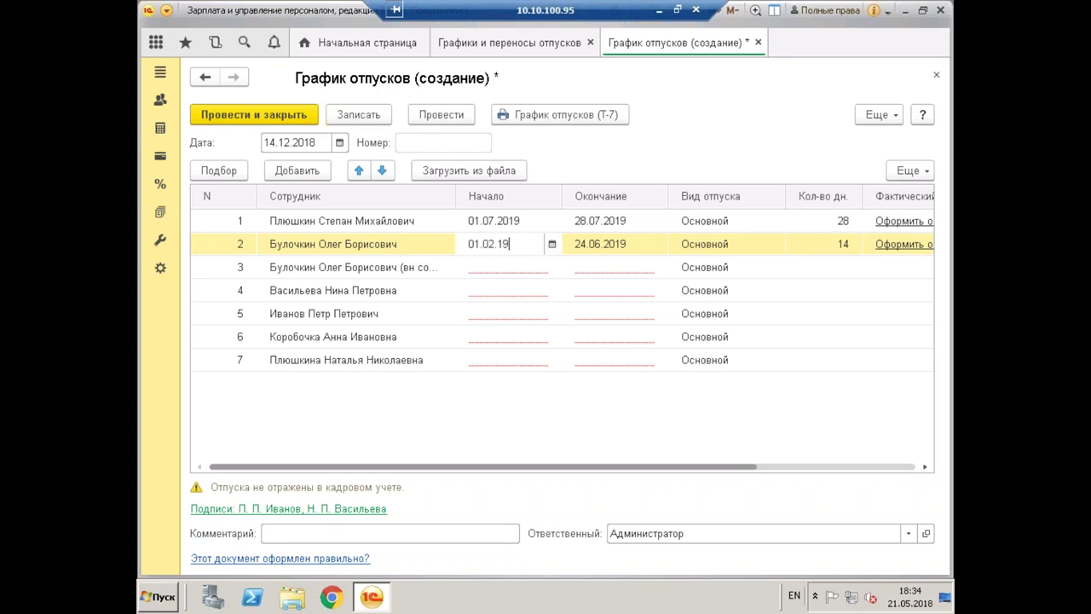
key(Return)
click(591, 252)
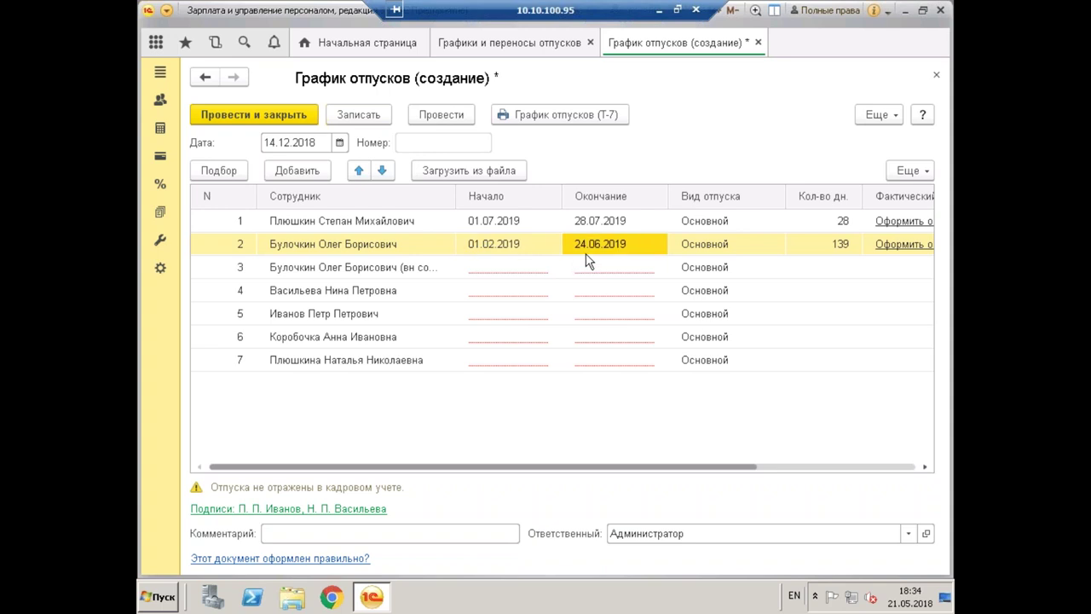
click(833, 251)
double_click(833, 252)
text(28)
key(Return)
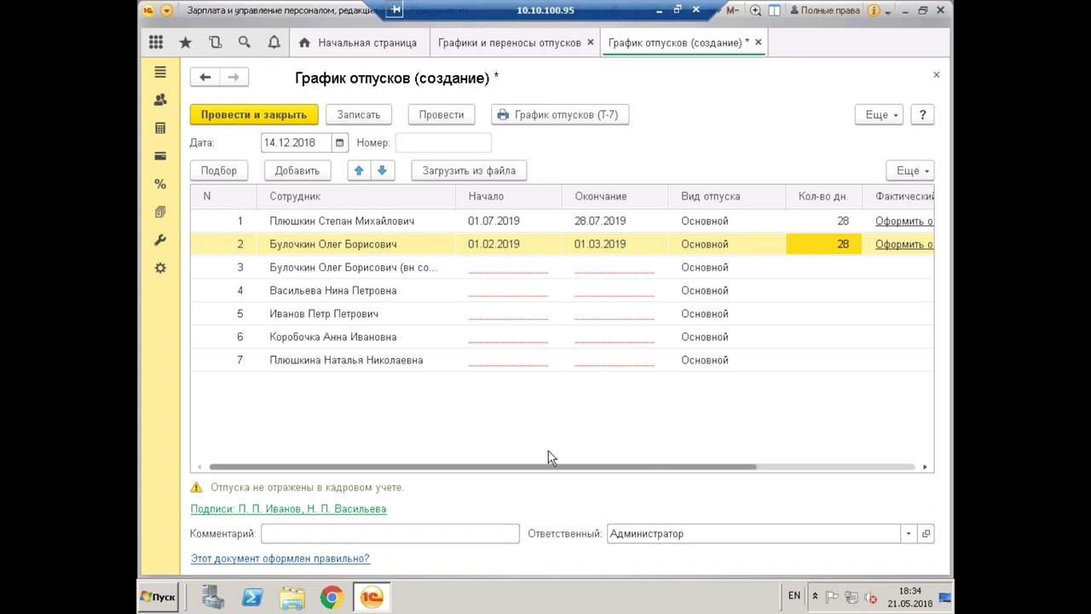
Set the vacation in the third row from 01.02.2019 to 01.03.2019, postponing the Internet support login request
drag(537, 475, 573, 466)
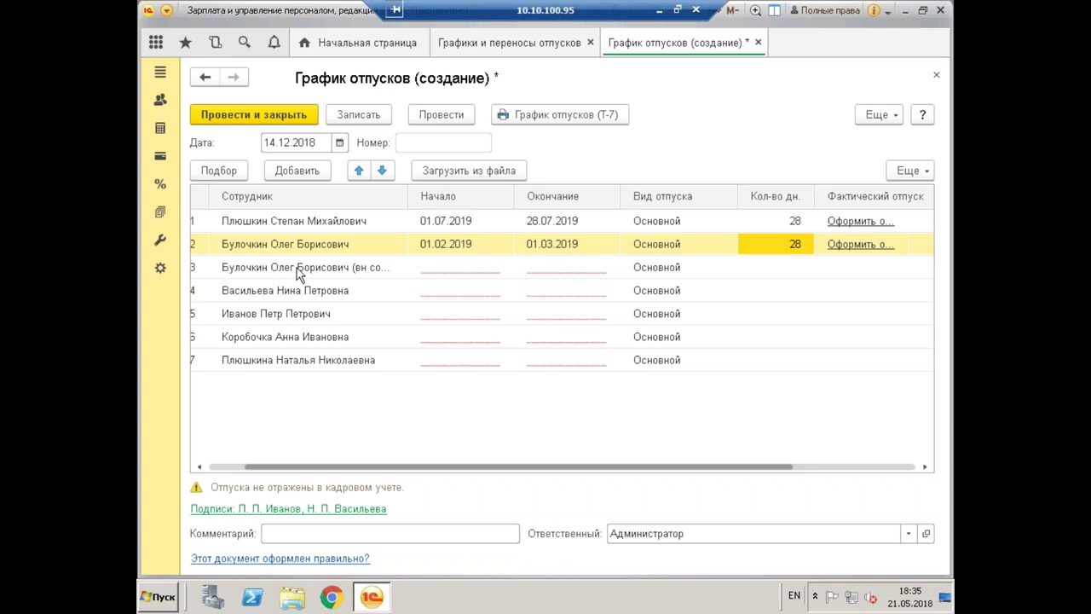
double_click(449, 271)
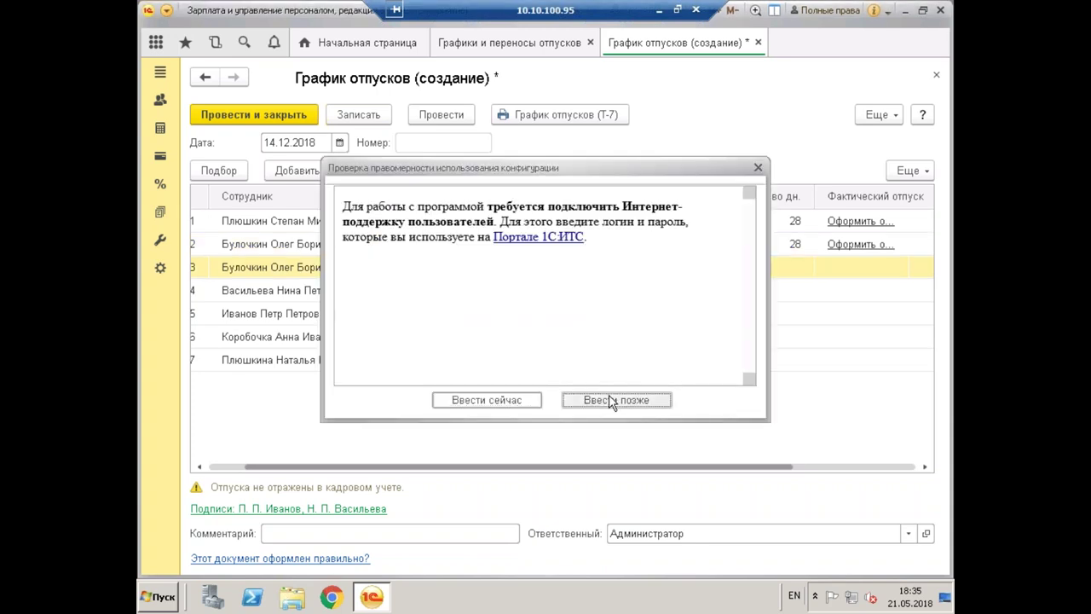
click(642, 398)
text(01.02.2019)
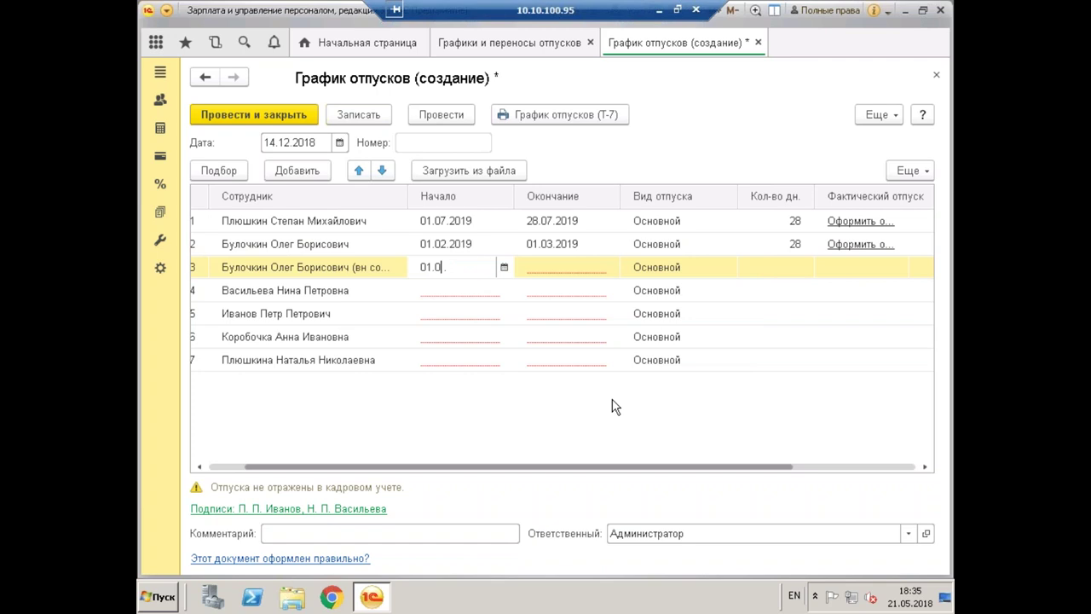
key(Return)
key(Tab)
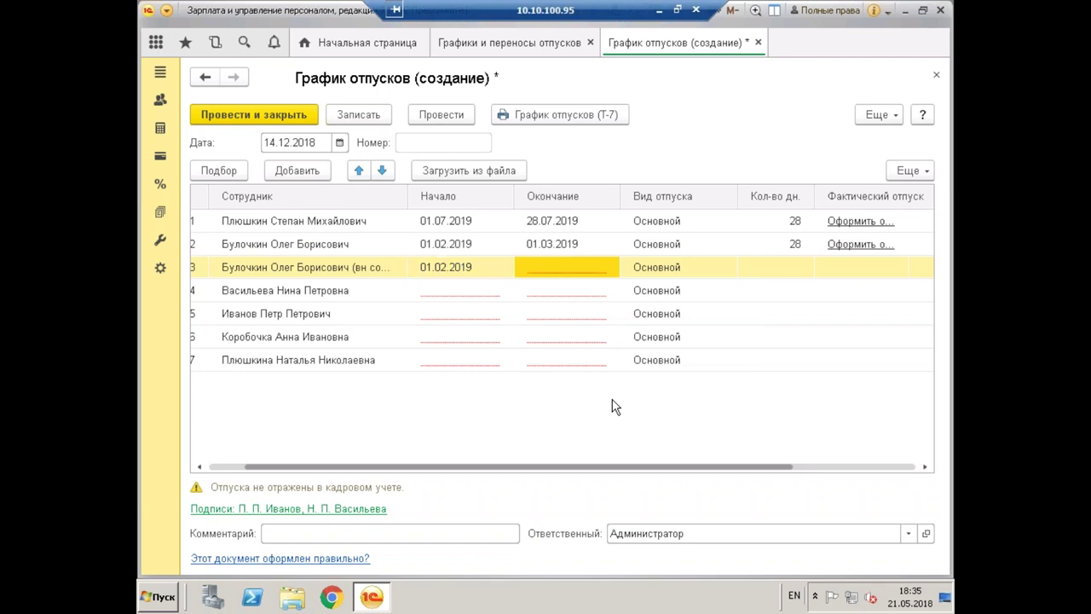
key(Return)
text(01.03.2019)
key(Return)
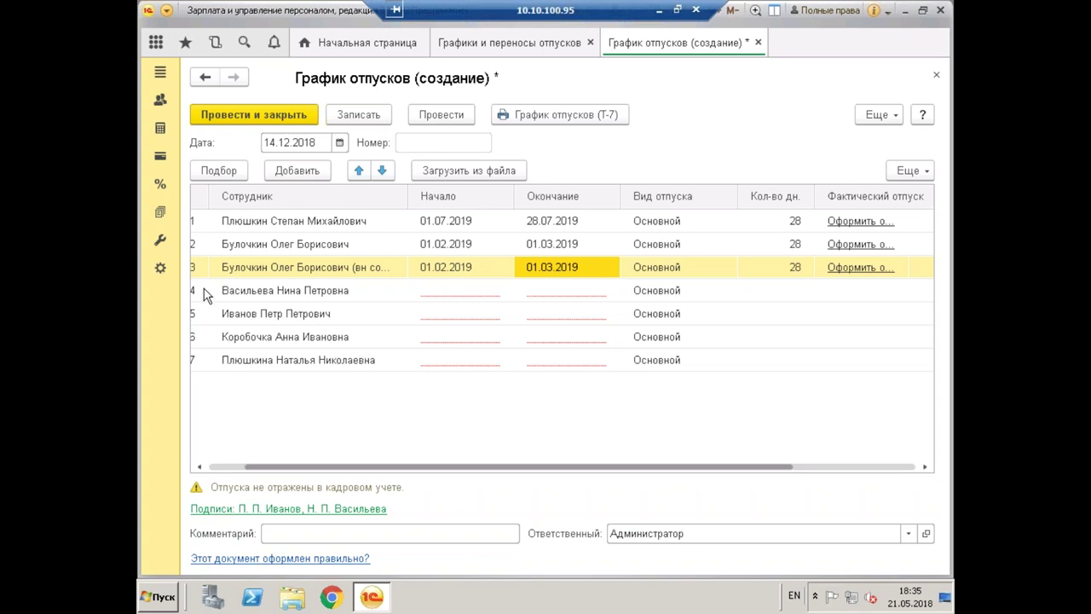
Set the fourth employee's vacation start date to 01.04.2019 and the number of days to 14
click(433, 300)
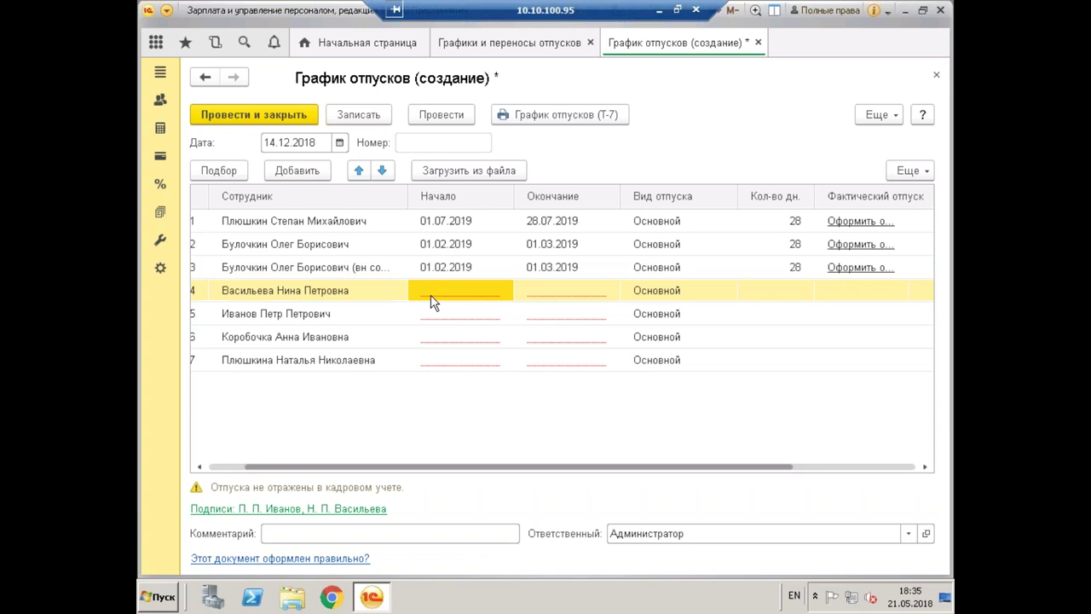
click(433, 300)
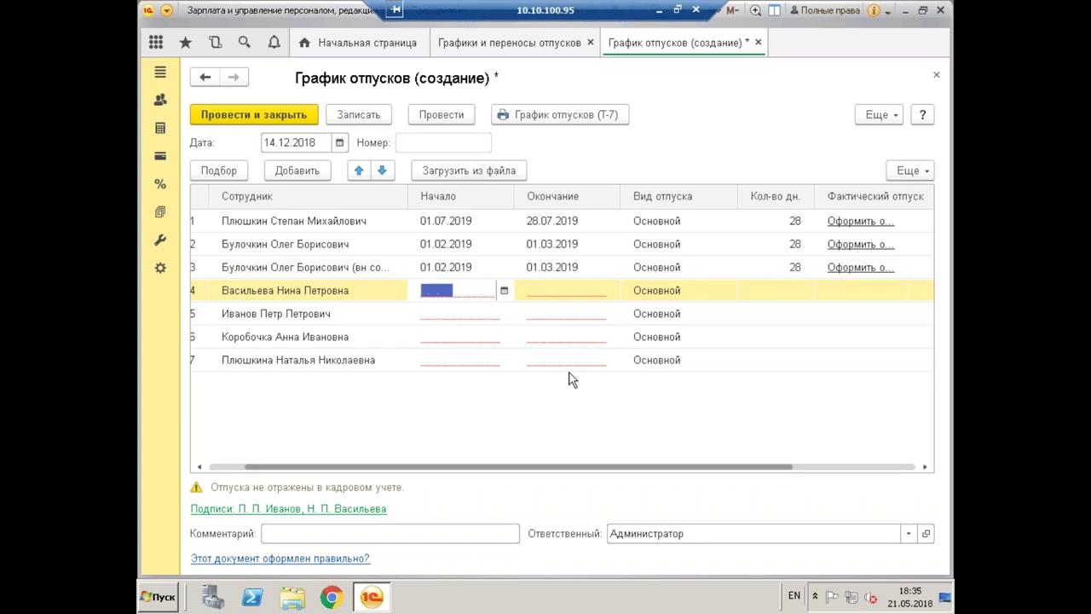
text(0)
text(1.04.201)
text(9)
key(Return)
click(740, 296)
text(14)
key(Return)
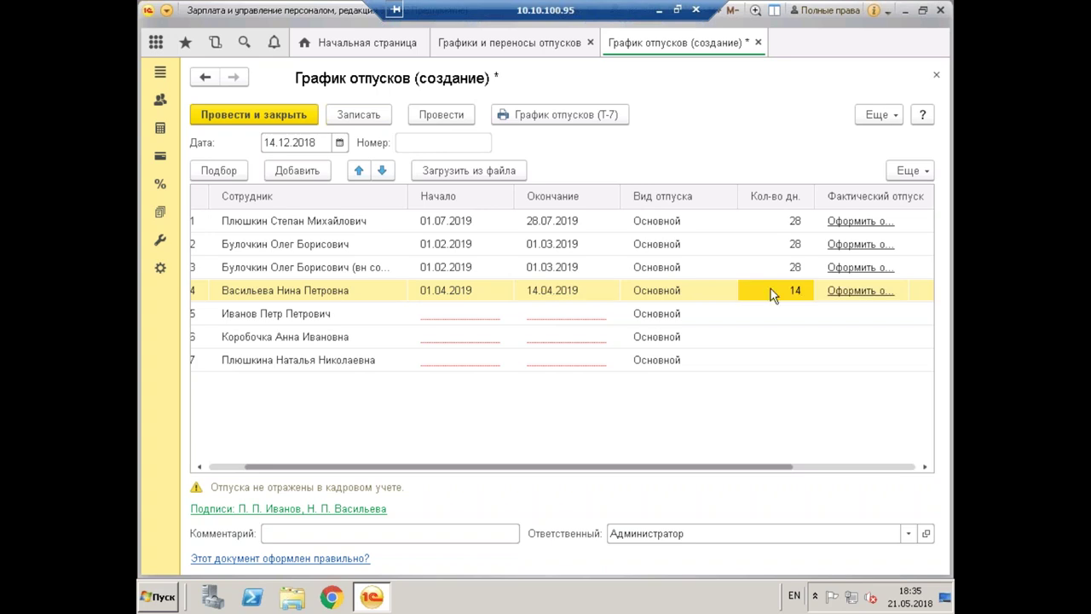
Duplicate the fourth employee's row to add a second vacation line for the same person
click(284, 292)
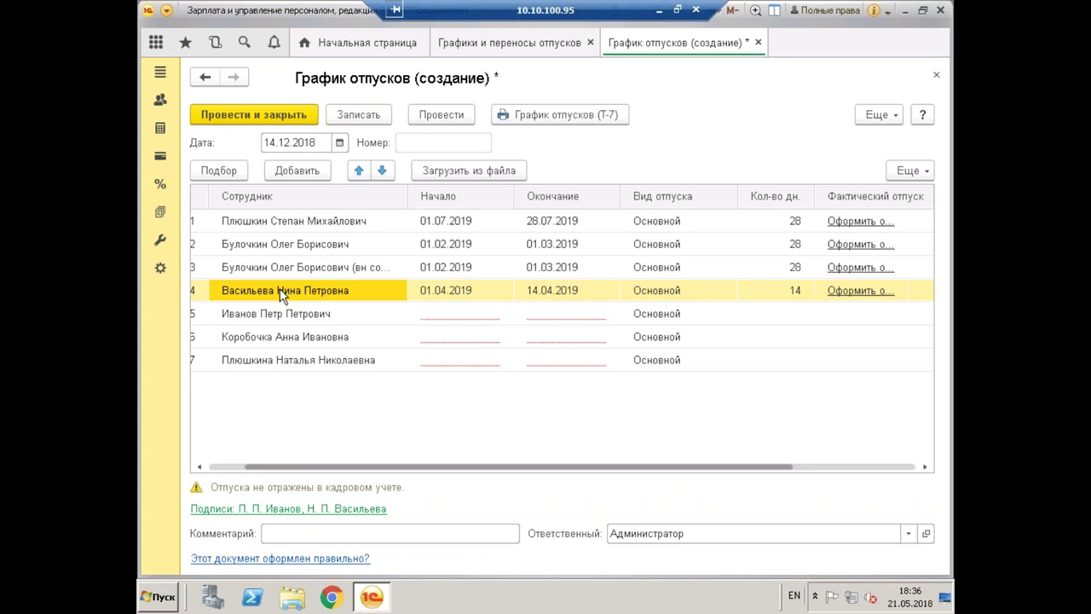
right_click(282, 294)
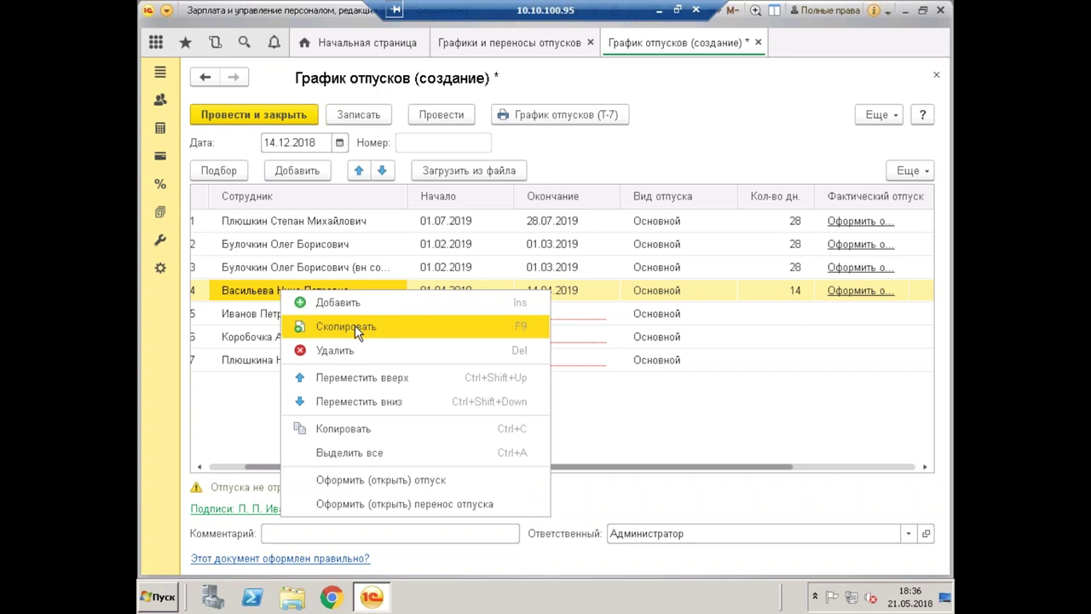
click(520, 335)
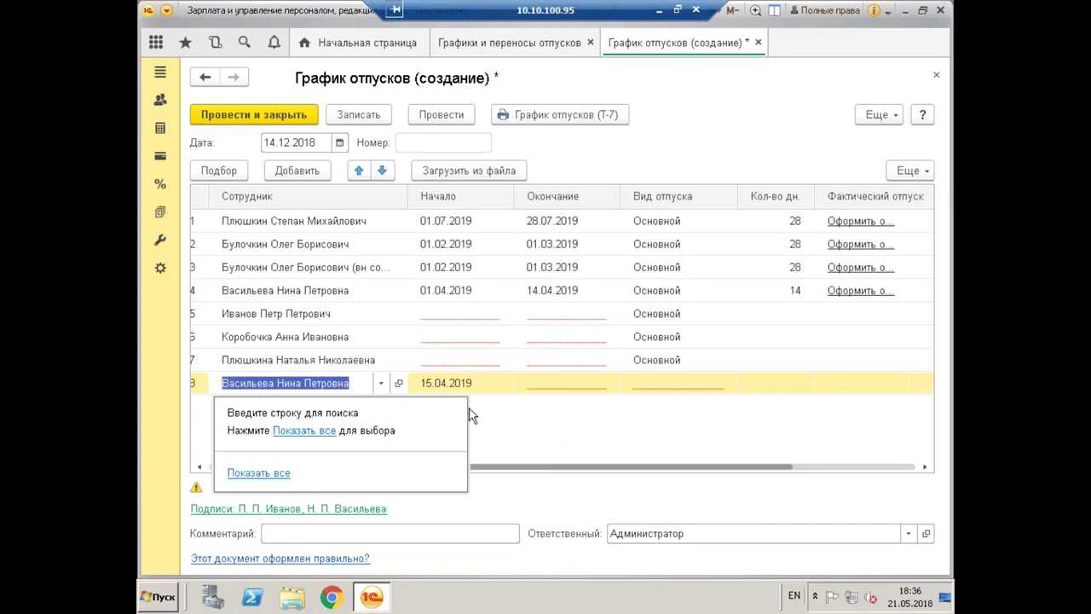
key(Escape)
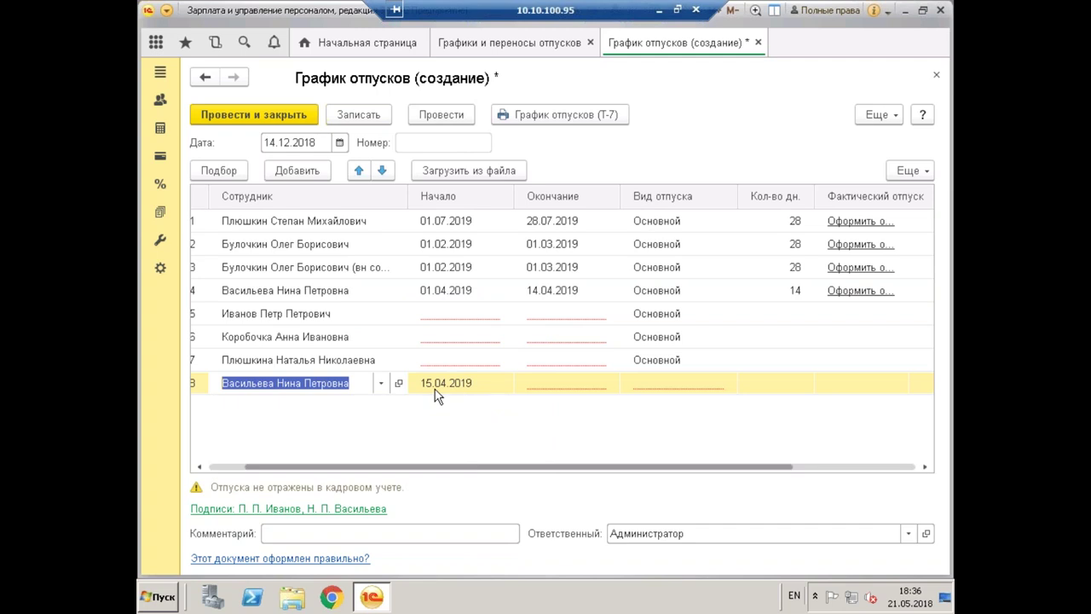
key(Escape)
Set the start date in the duplicated eighth row to 15.08.2019
click(436, 386)
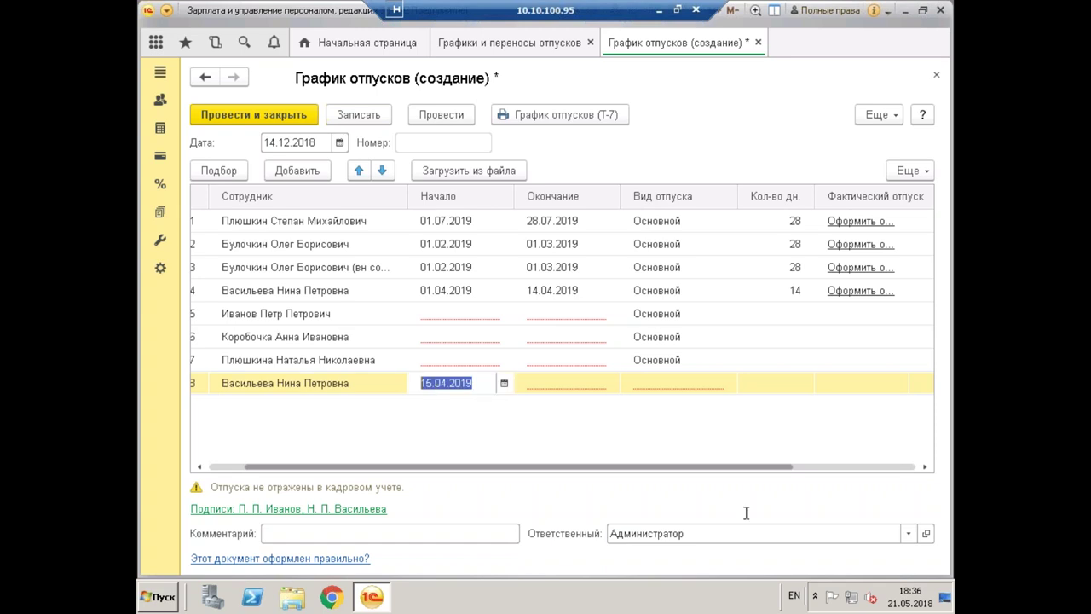
key(Home)
key(Right)
key(Right)
key(Right)
key(Right)
text(8)
key(Tab)
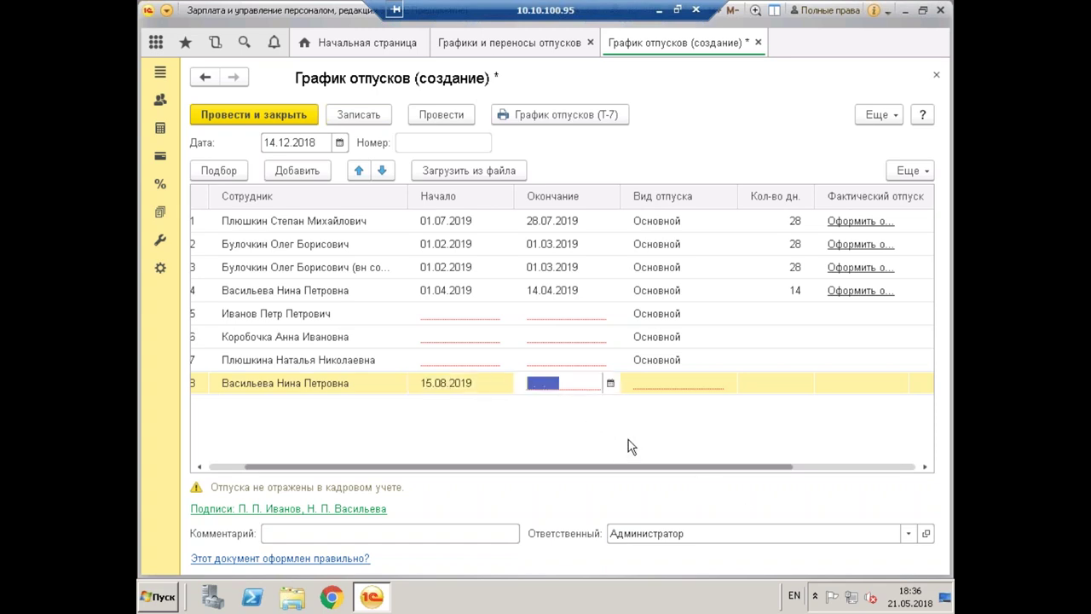
Set the number of days in the eighth row to 14 and its vacation type to Основной
click(790, 383)
text(1)
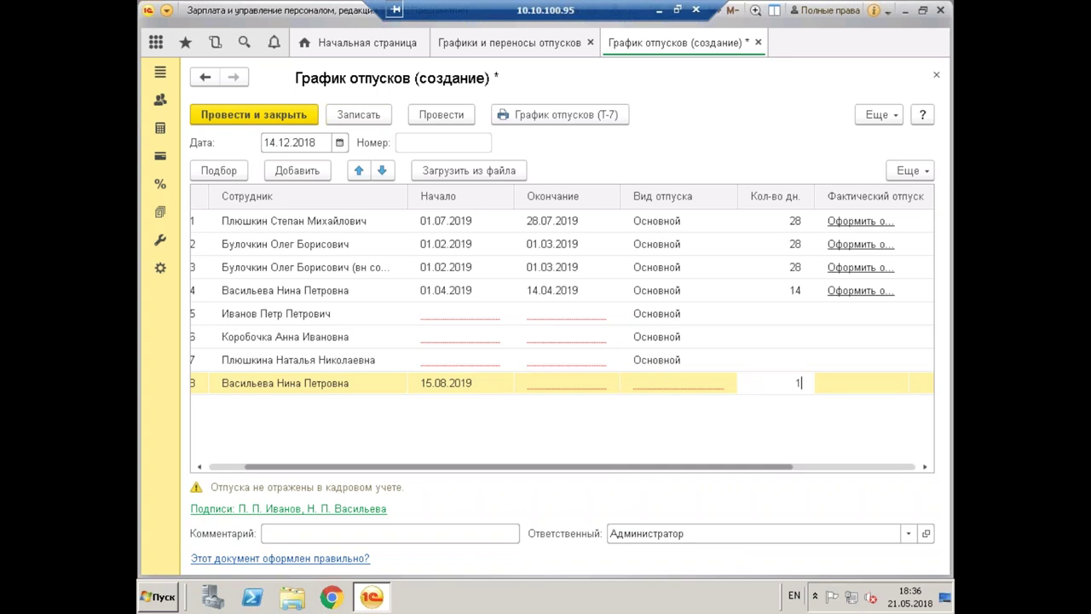
text(4)
key(Return)
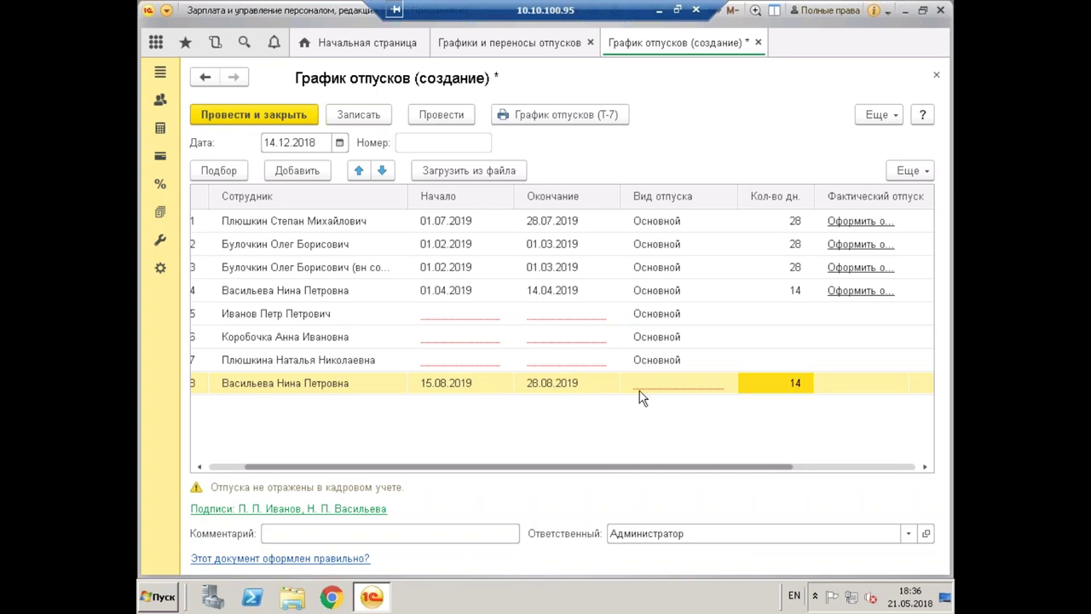
click(655, 385)
click(655, 385)
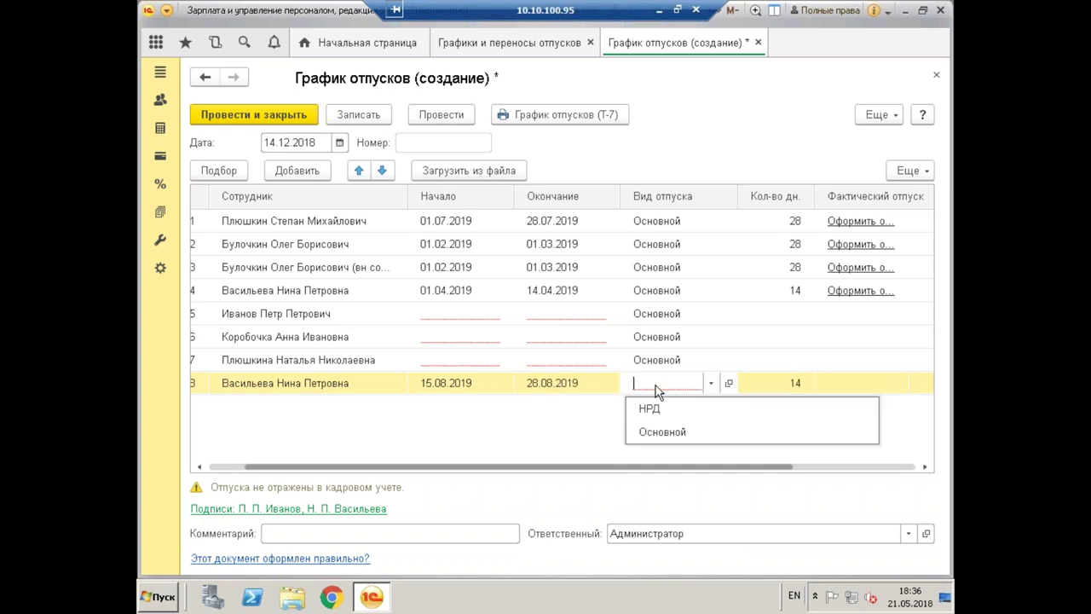
click(663, 431)
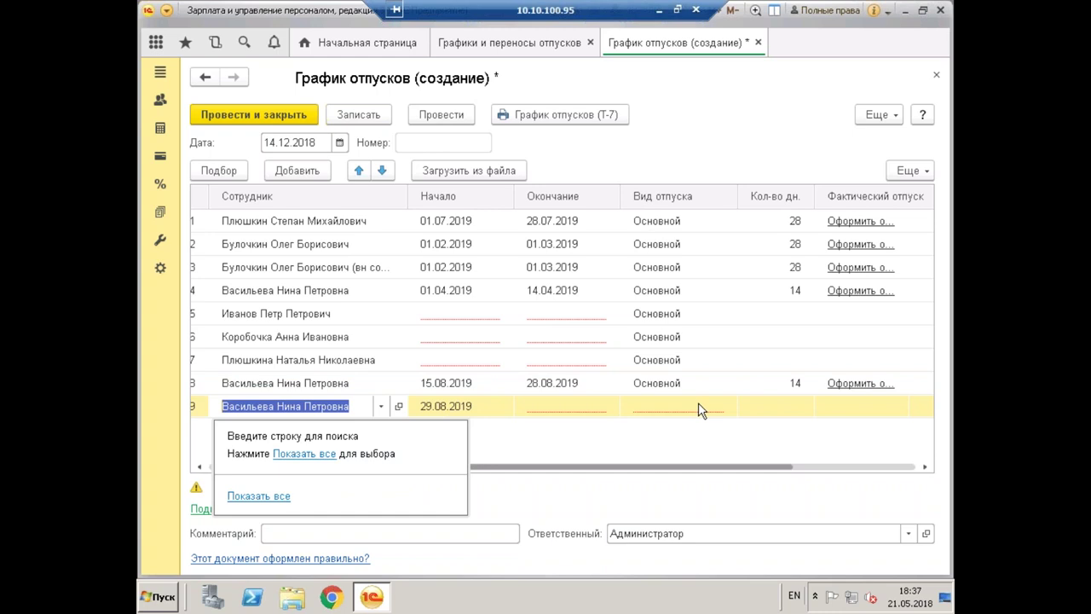
Set the number of days in the ninth row to 3 and its vacation type to НРД
click(780, 410)
text(3)
key(Return)
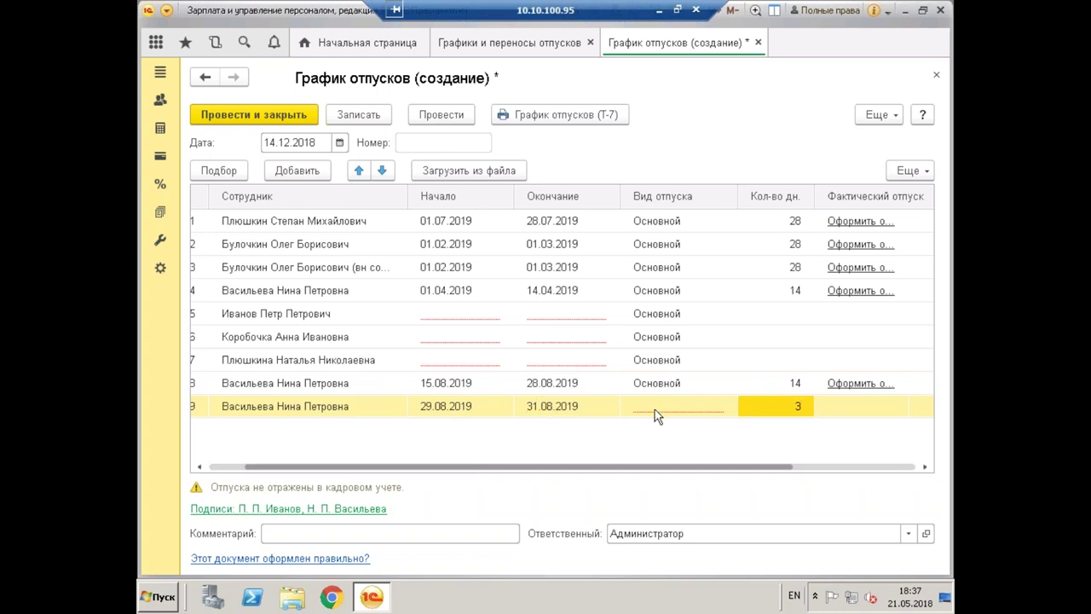
click(654, 410)
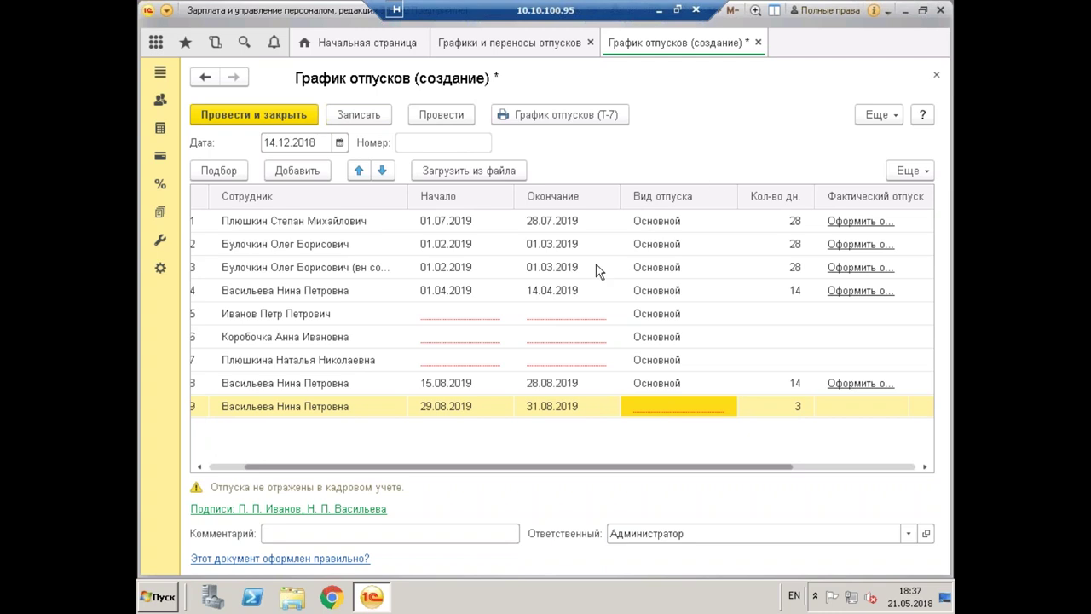
click(684, 418)
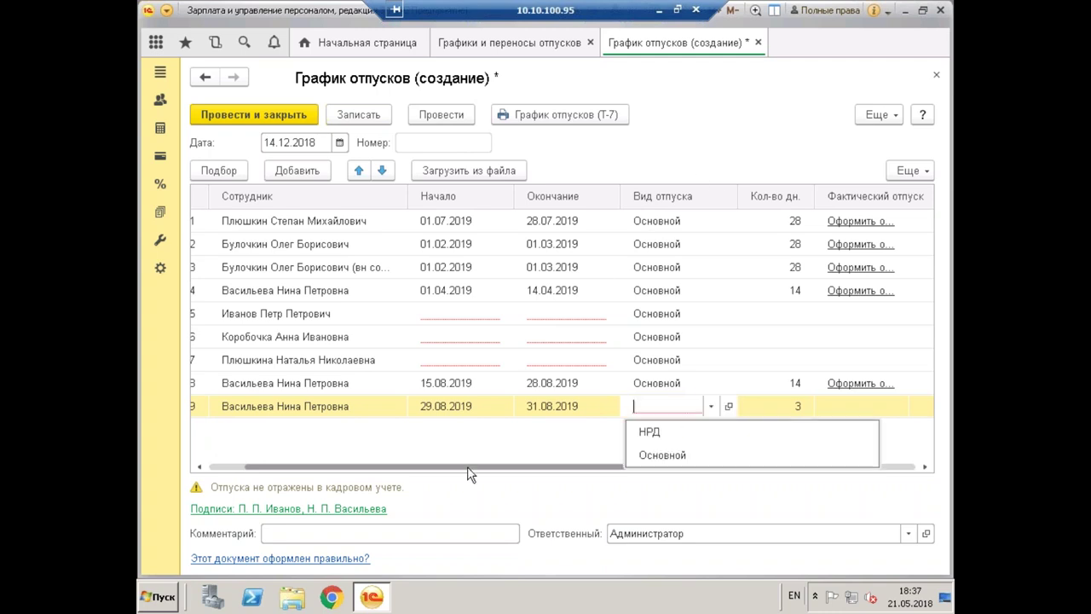
click(644, 434)
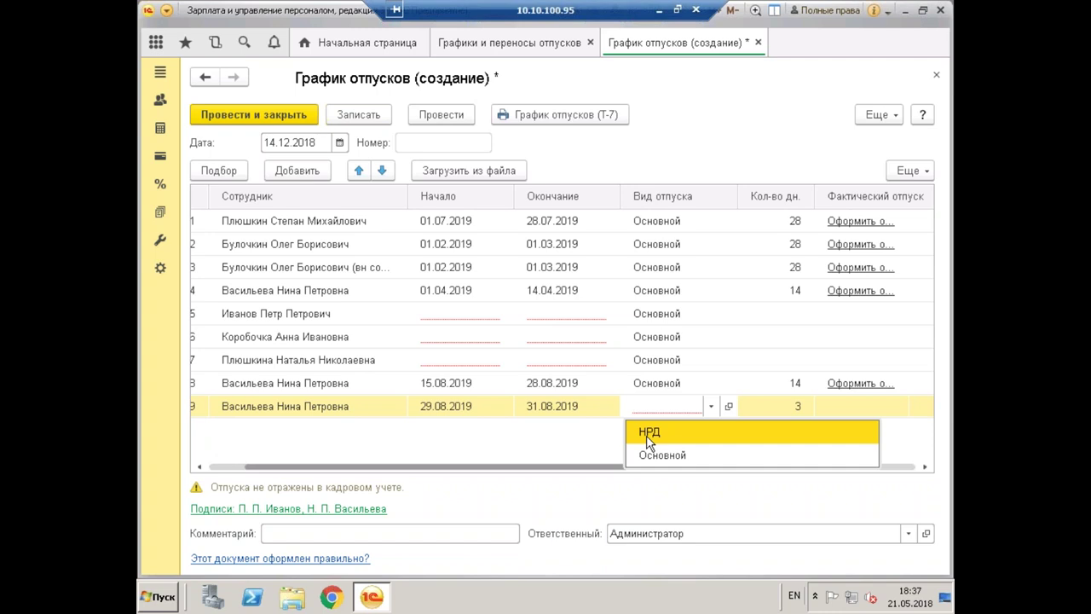
click(648, 434)
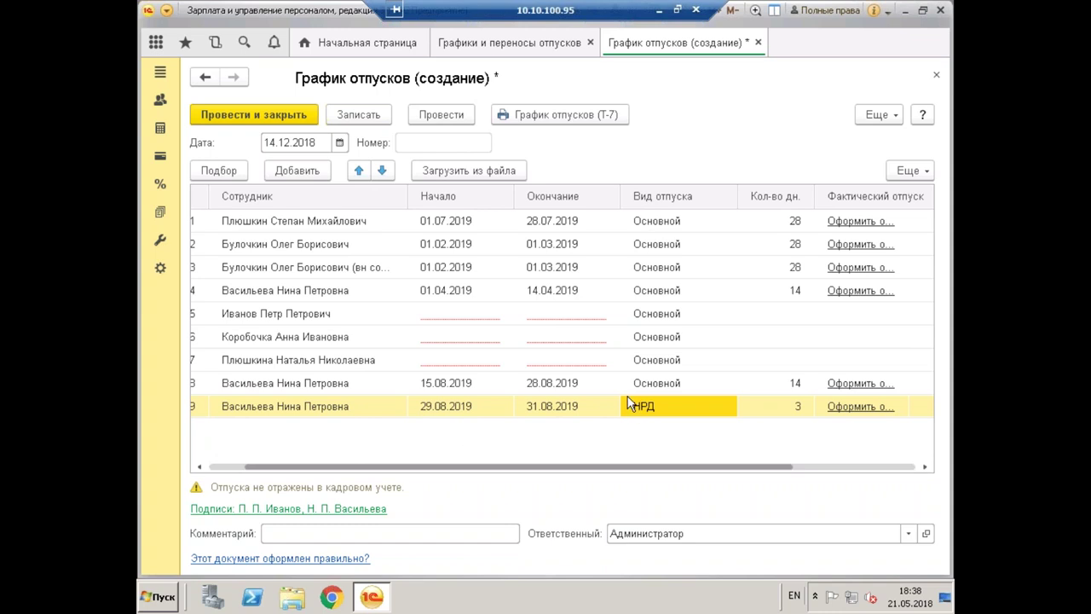
Set the fifth row's vacation period to 01.07.2019 through 28.07.2019
click(430, 323)
click(430, 322)
text(01.07.2019)
key(Return)
key(Tab)
text(28.0)
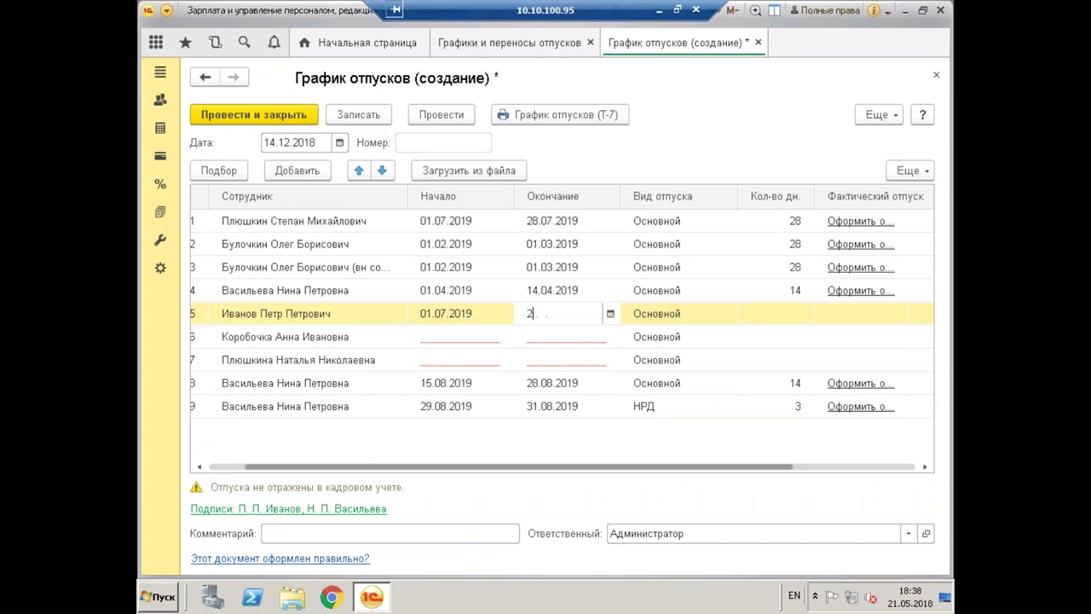
text(7.2019)
key(Return)
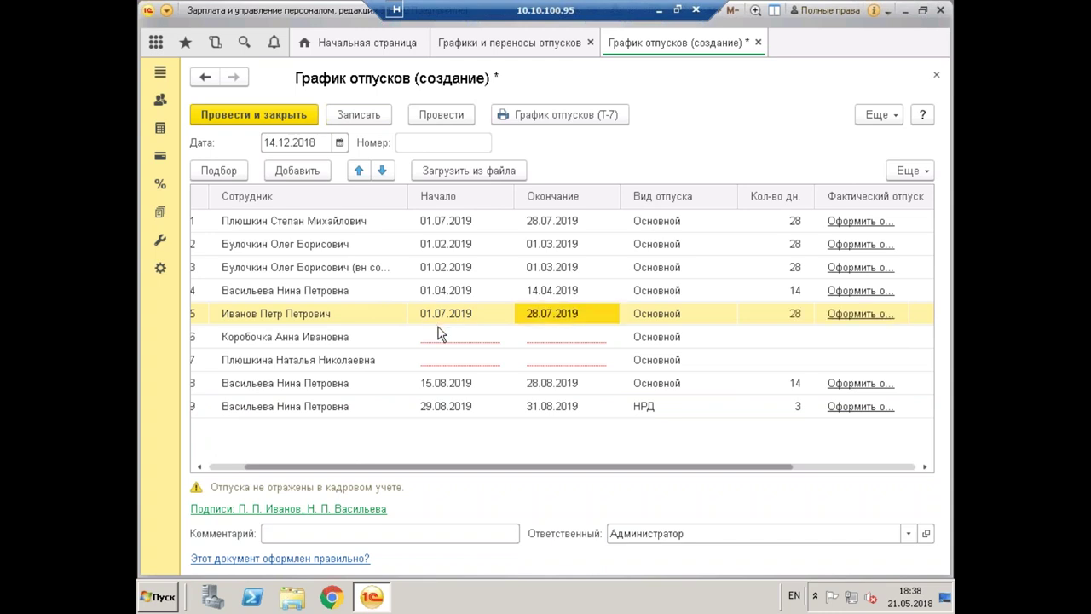
Set the sixth row's vacation period to 01.08.2019 through 28.08.2019
click(439, 337)
text(01.0)
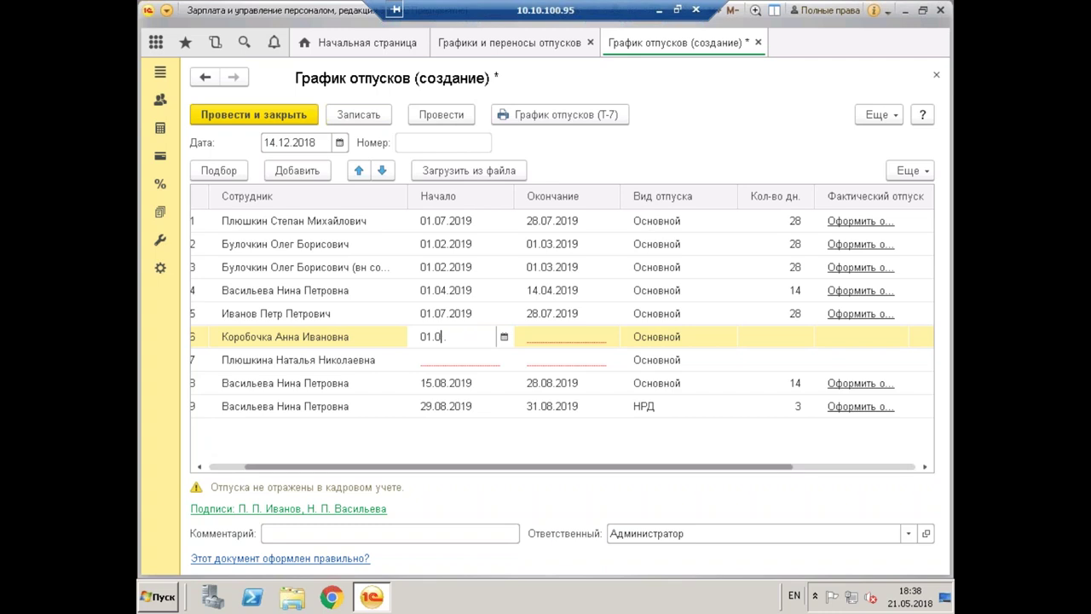
text(8.2019)
key(Return)
text(28.09.19)
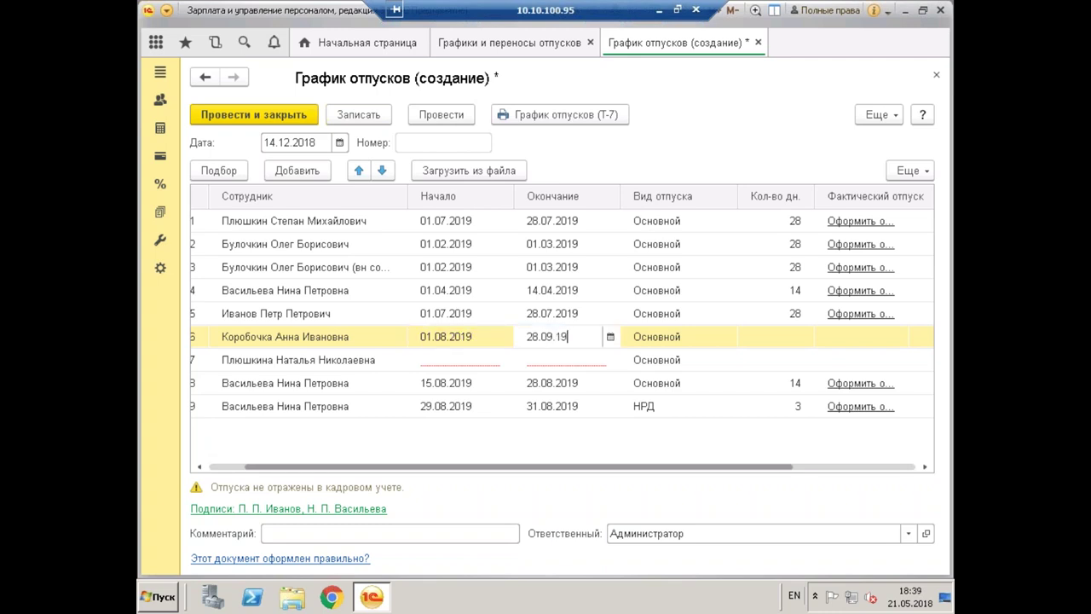
double_click(550, 337)
text(08)
key(Return)
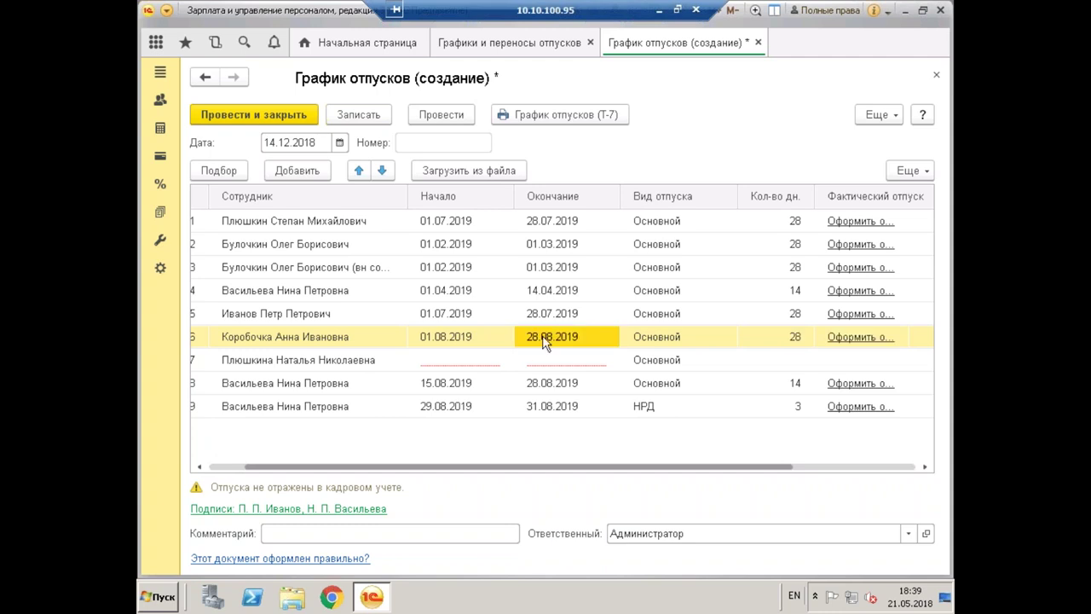
Set the seventh row's vacation period to 01.09.2019 through 28.09.2019 and post the vacation schedule
double_click(433, 360)
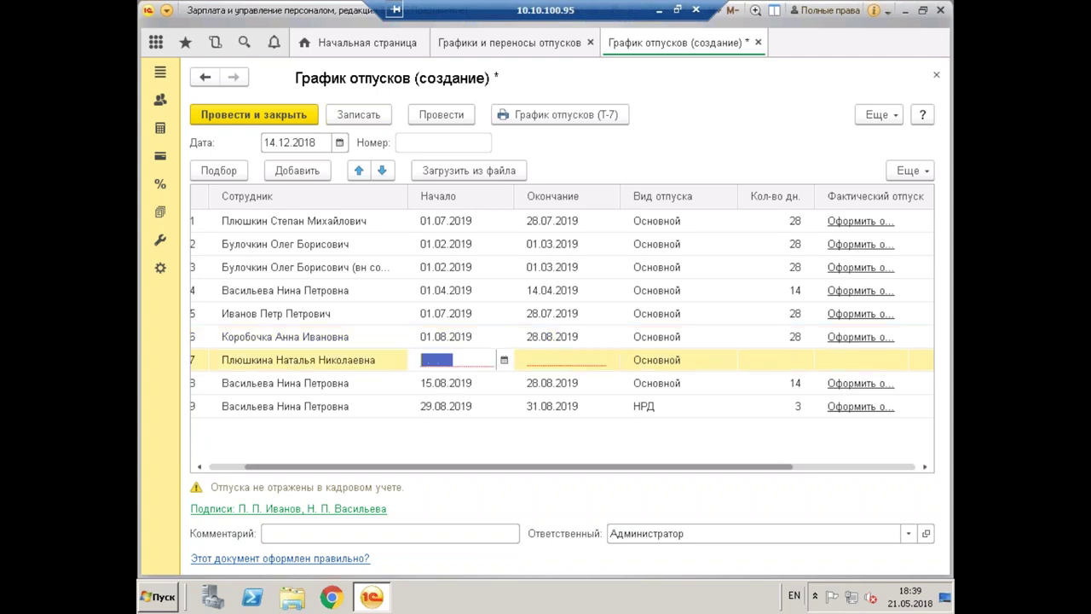
text(01.09.19)
key(Return)
double_click(568, 361)
text(28.09.2019)
key(Return)
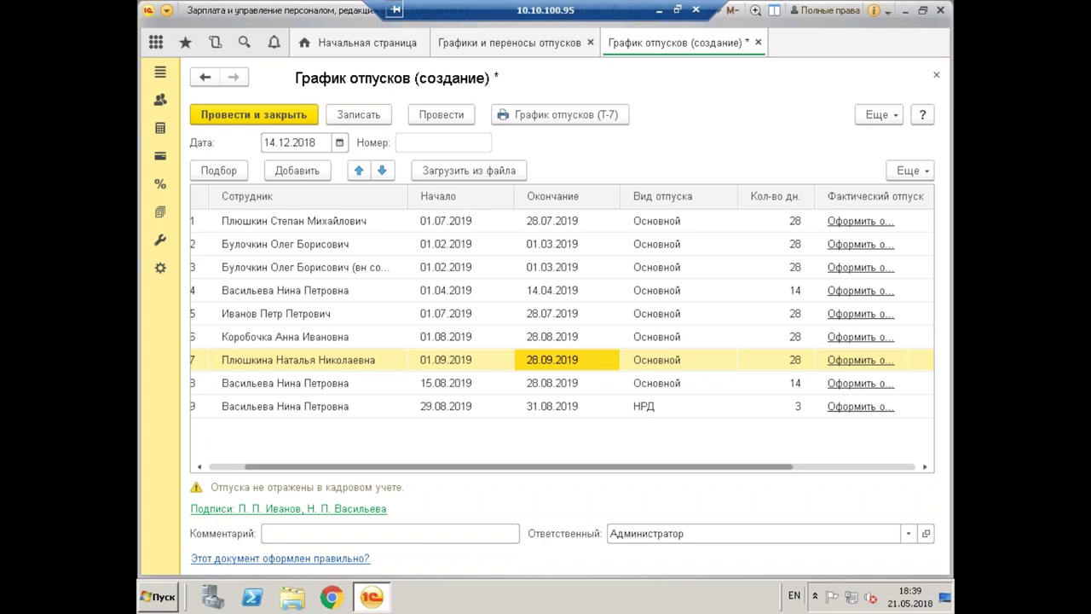
click(435, 115)
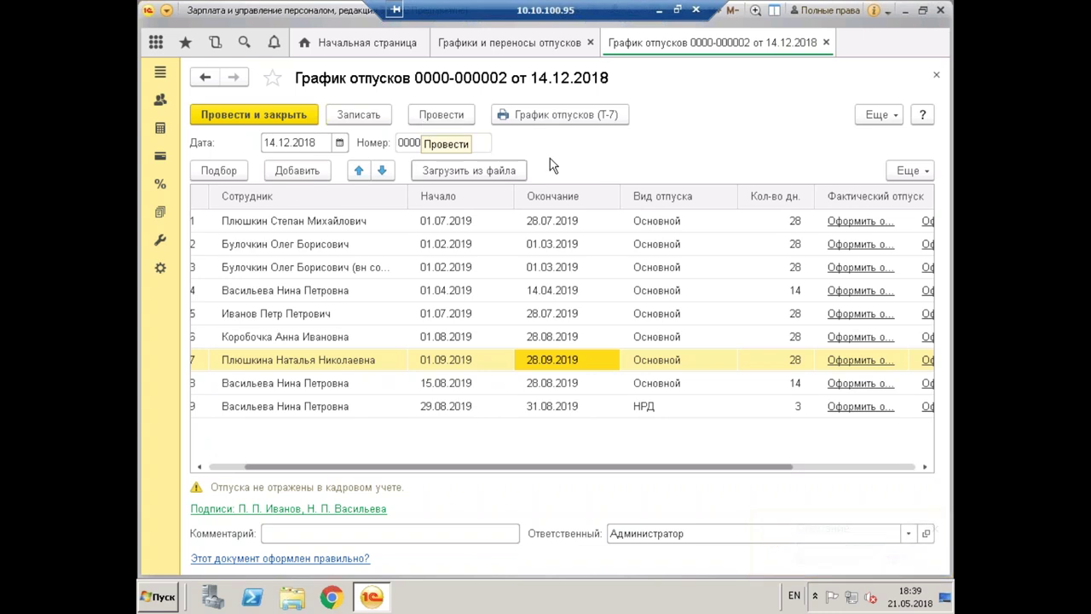
View the График отпусков (Т-7) printed form, checking its header and employee rows, and close it
click(560, 117)
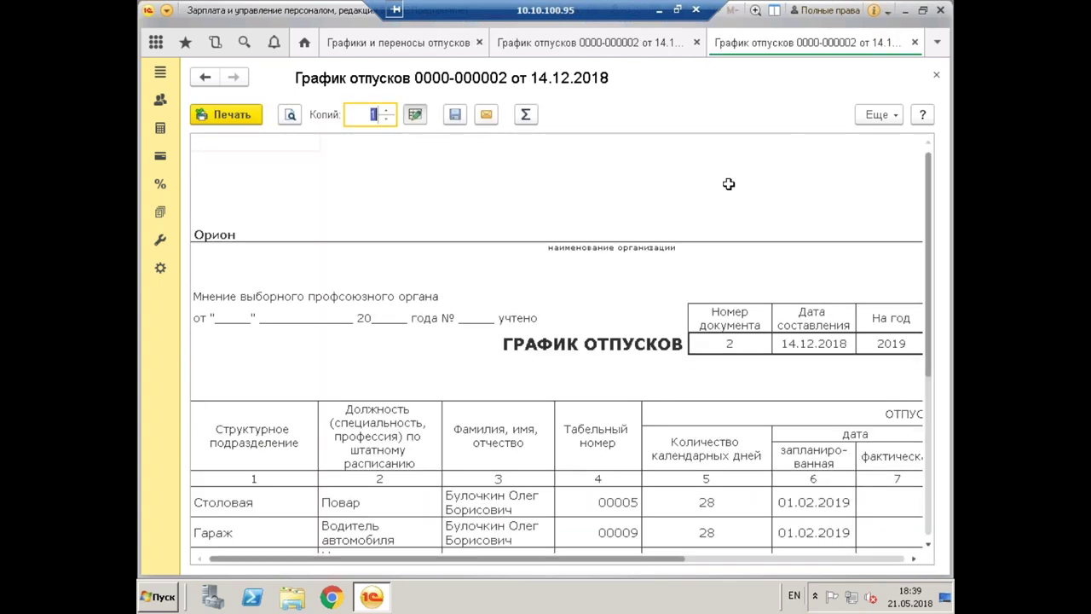
scroll(728, 185, down, 1)
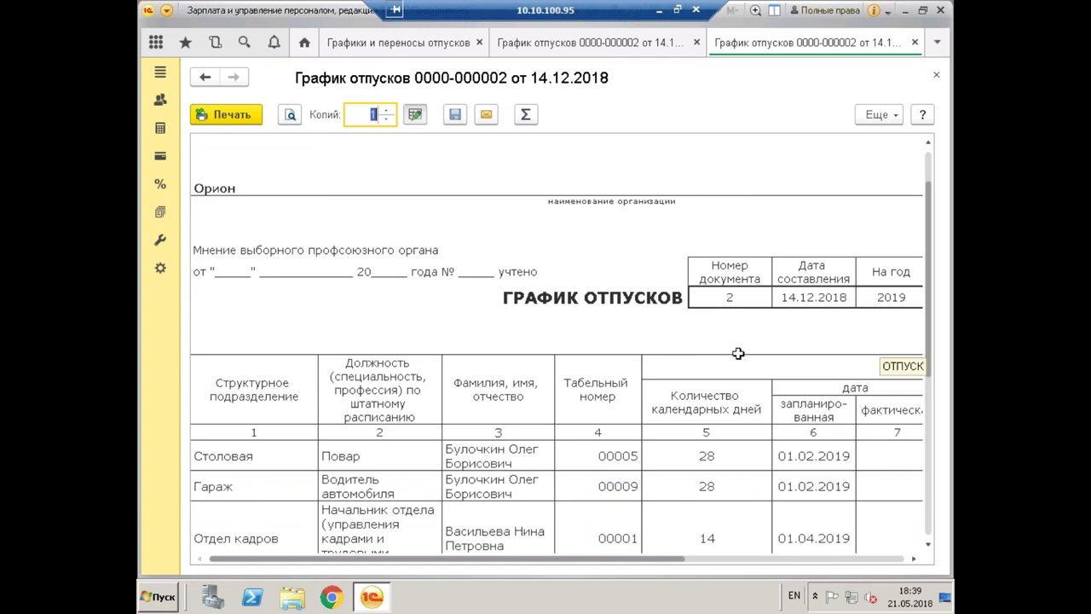
click(806, 298)
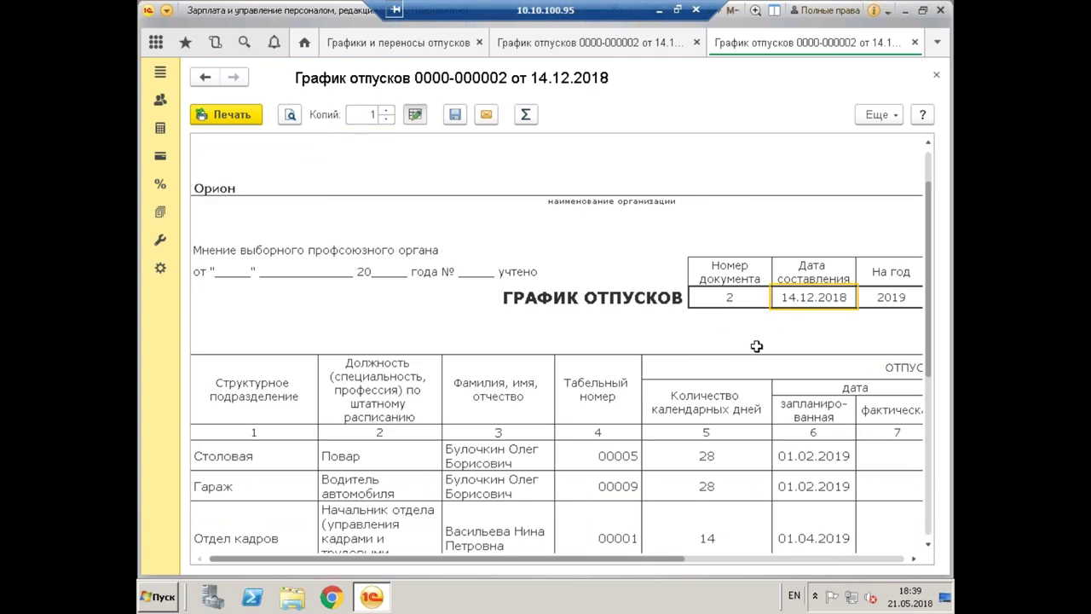
scroll(756, 345, down, 10)
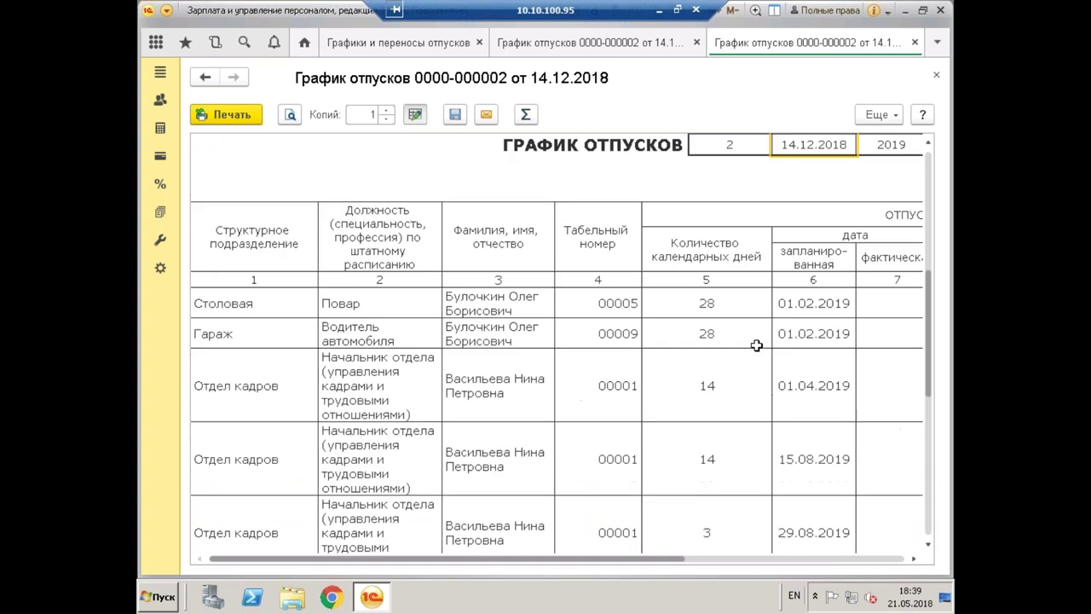
scroll(756, 345, up, 10)
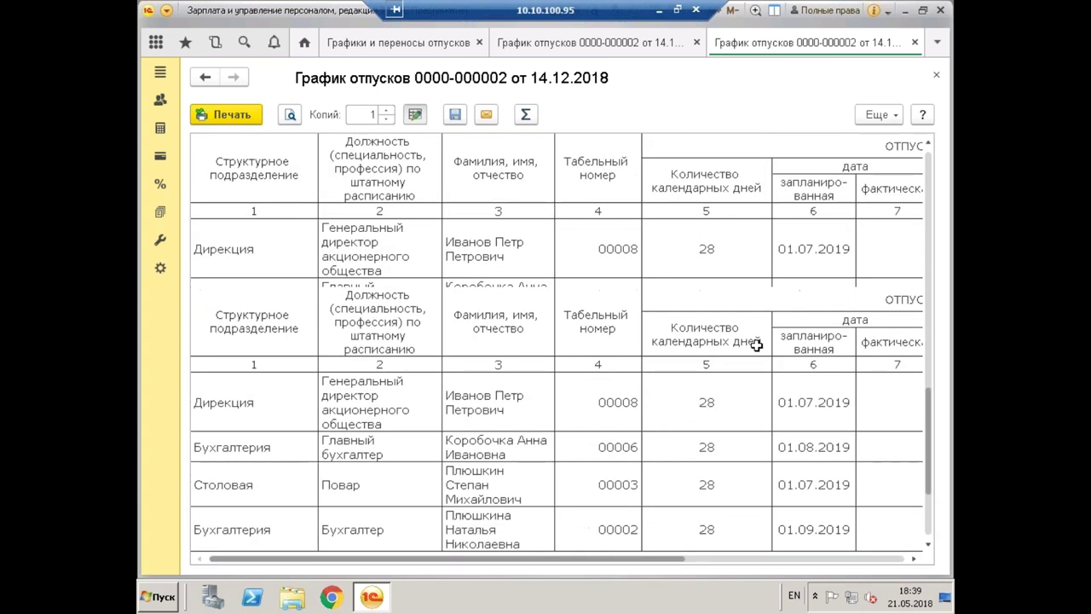
click(914, 42)
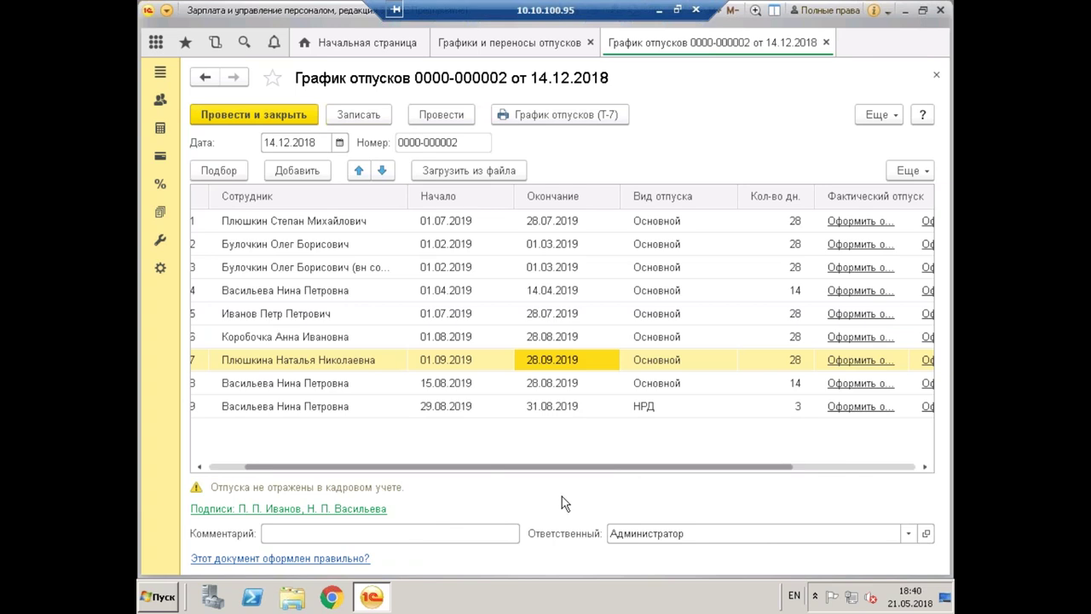
Check the deviations of the planned vacations from the accounting data in an enlarged window and close it
click(247, 563)
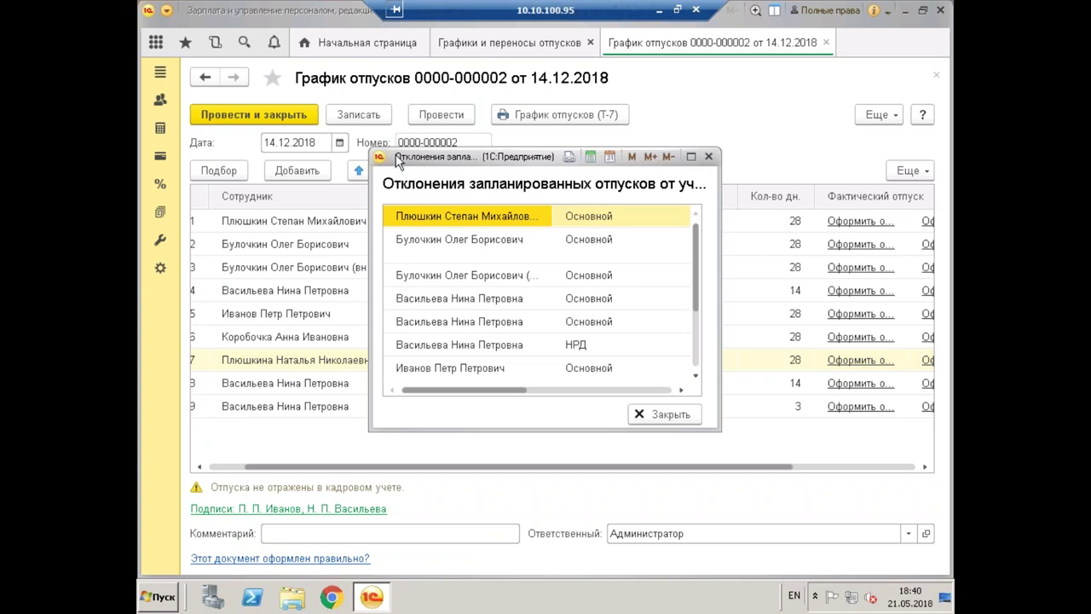
drag(402, 161, 267, 63)
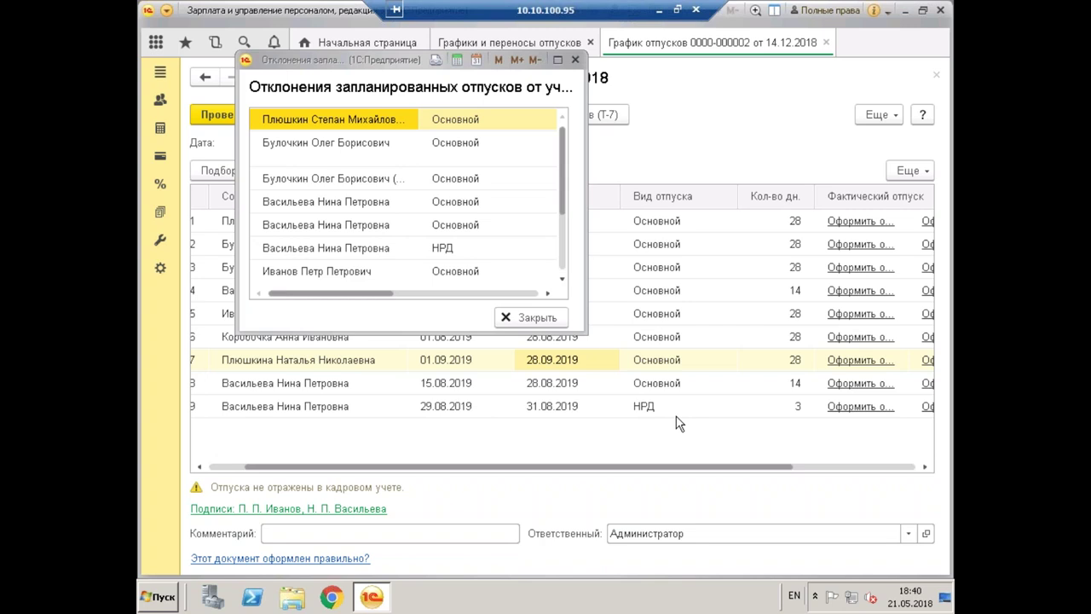
drag(588, 340, 870, 523)
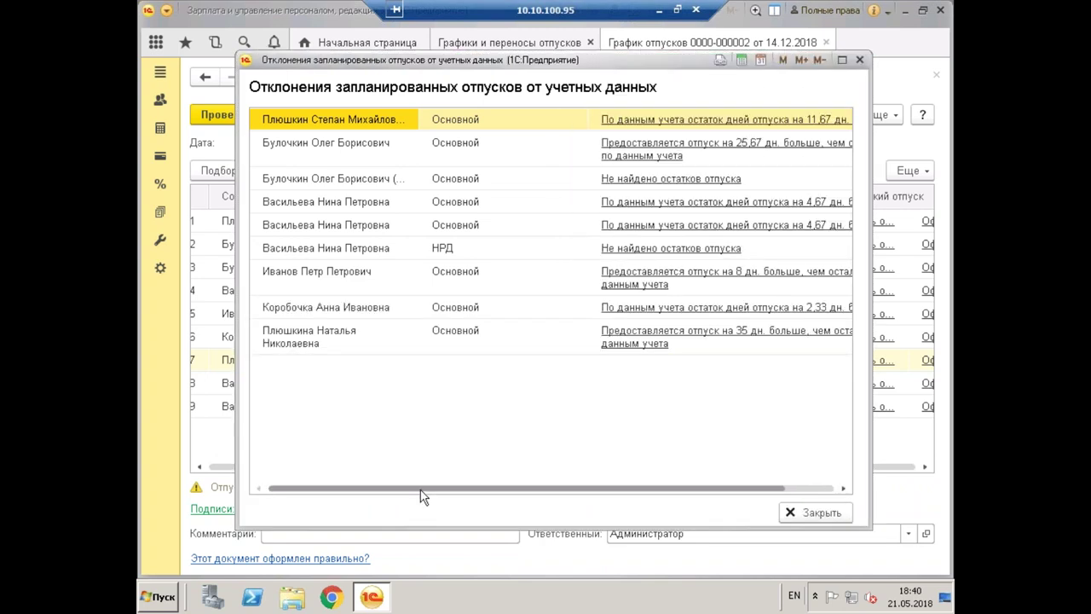
drag(450, 493, 533, 497)
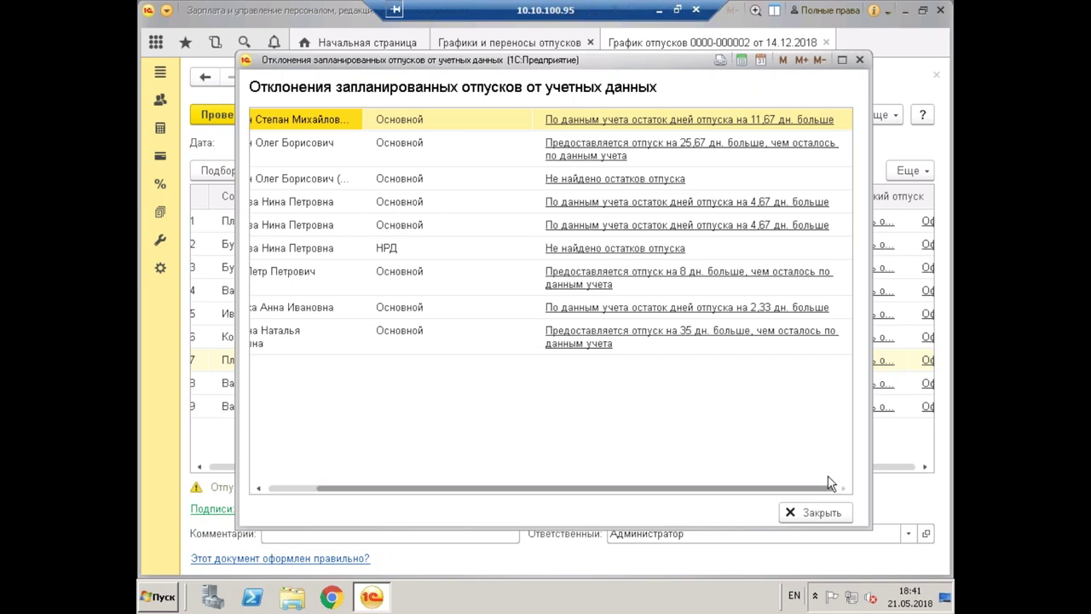
click(839, 514)
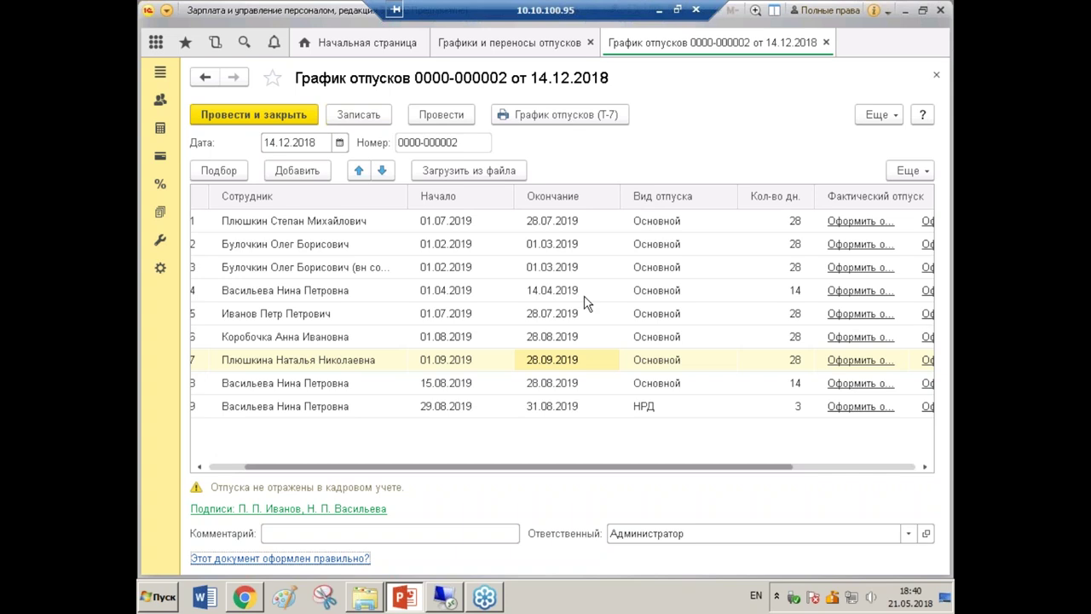
click(574, 441)
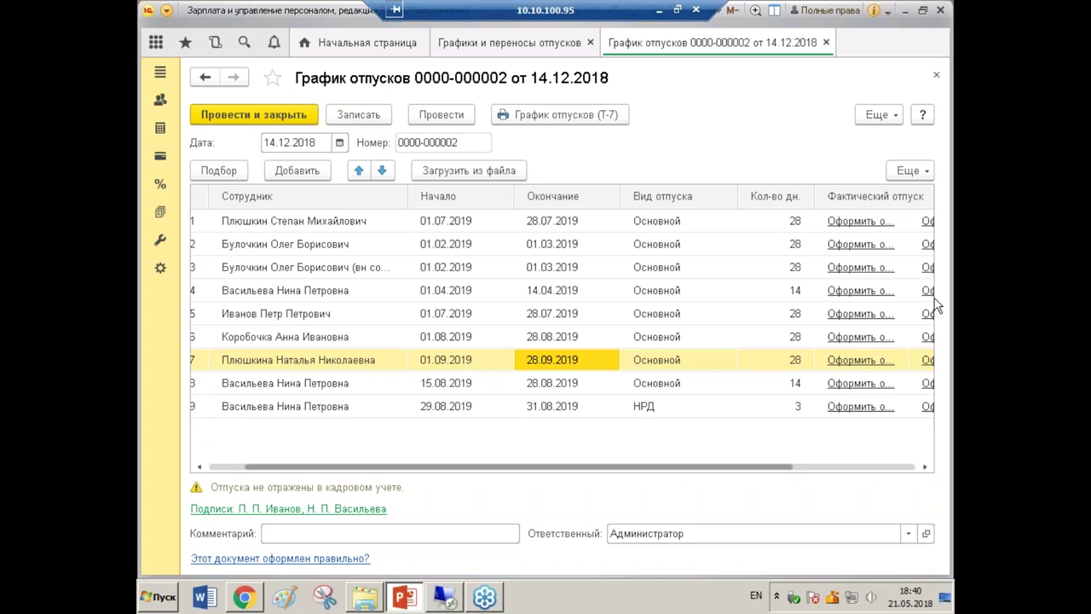
click(160, 103)
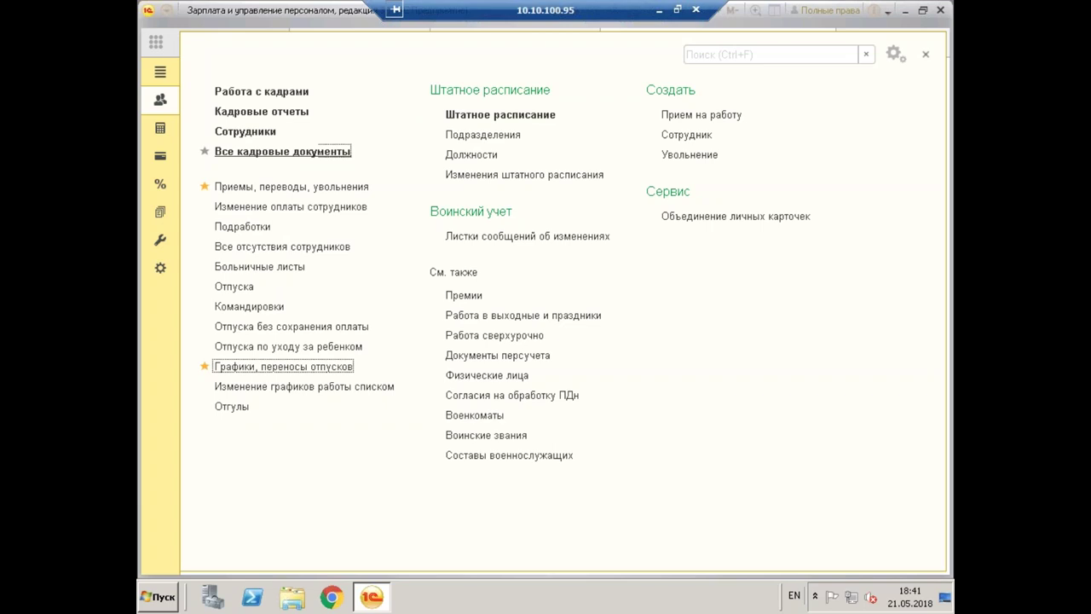
click(228, 151)
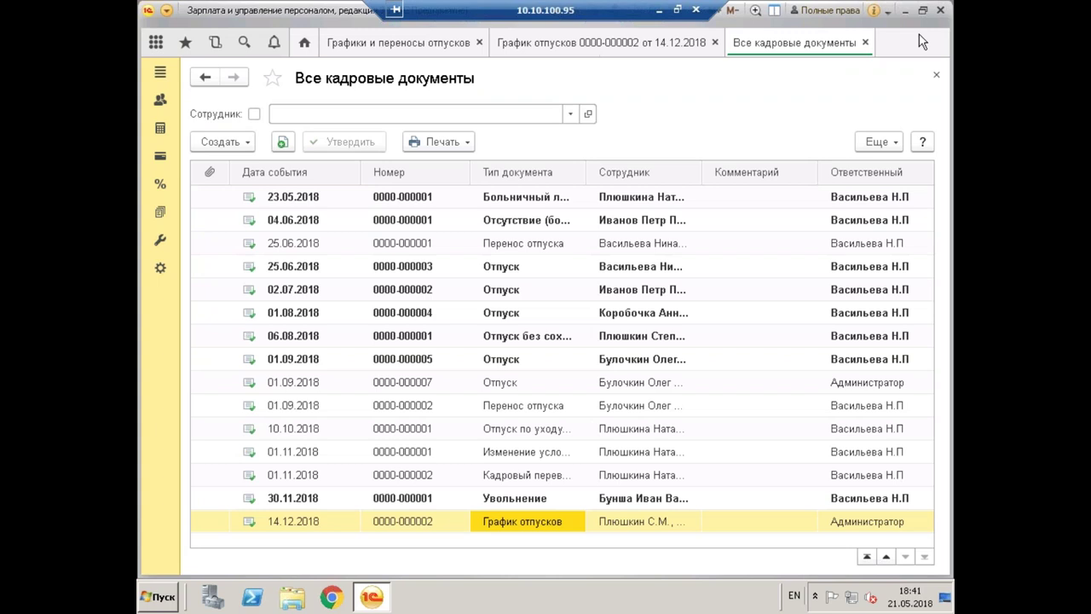
click(865, 42)
Open the Остатки отпусков report from the personnel reports
click(160, 99)
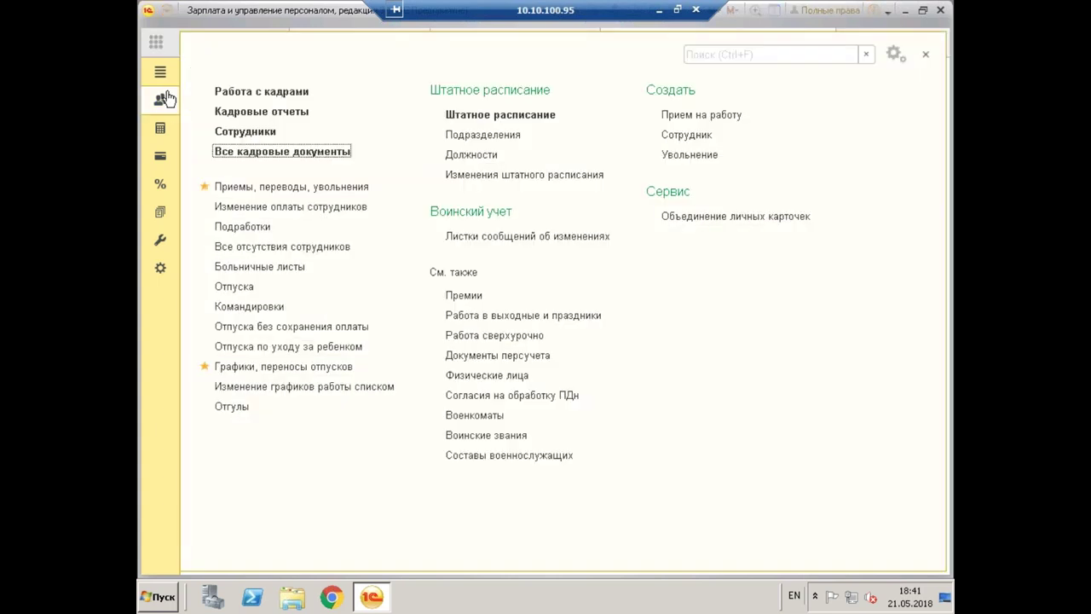
click(241, 110)
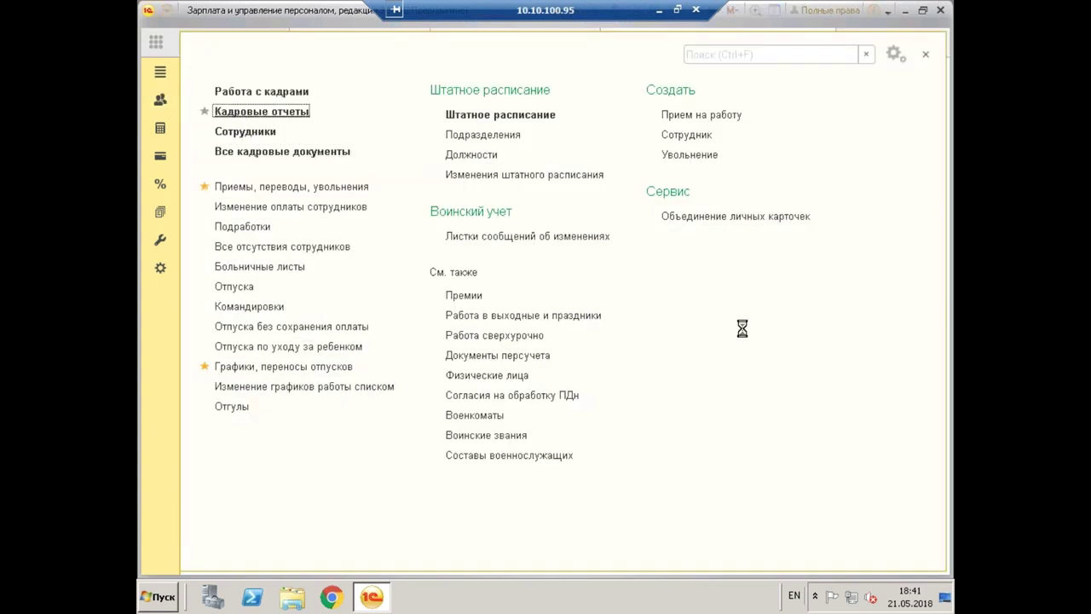
scroll(488, 384, down, 3)
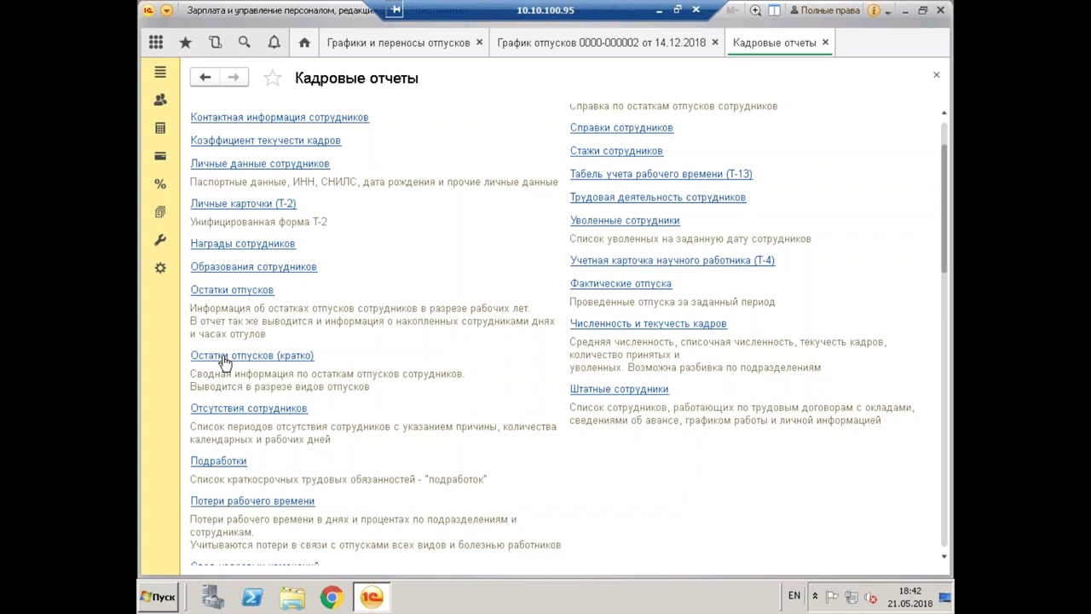
click(229, 294)
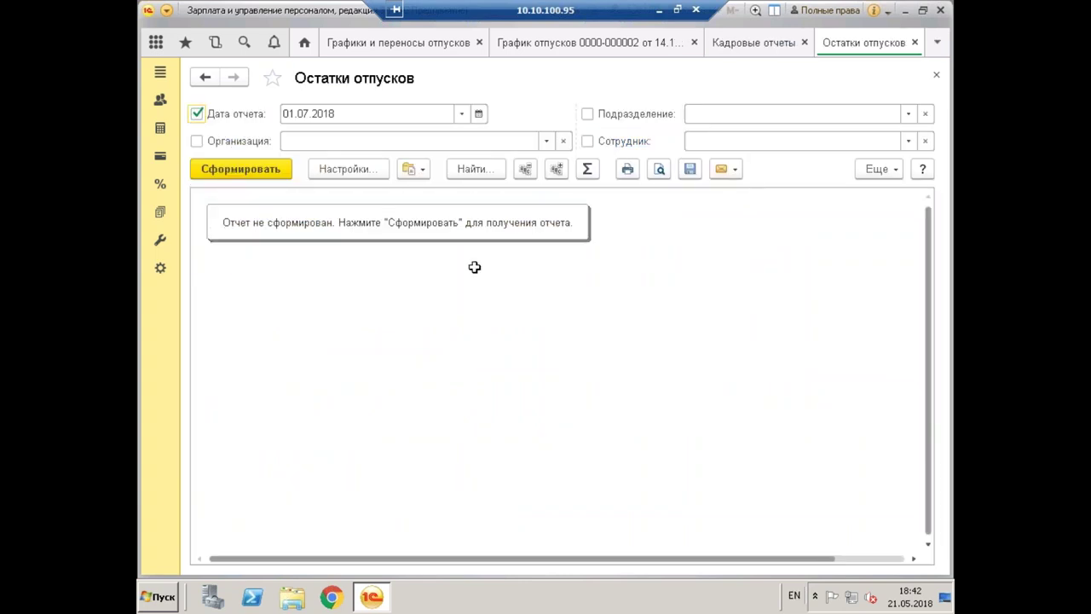
Set the report date to 01.01.2019 and generate the Остатки отпусков report
click(304, 112)
click(304, 111)
click(304, 112)
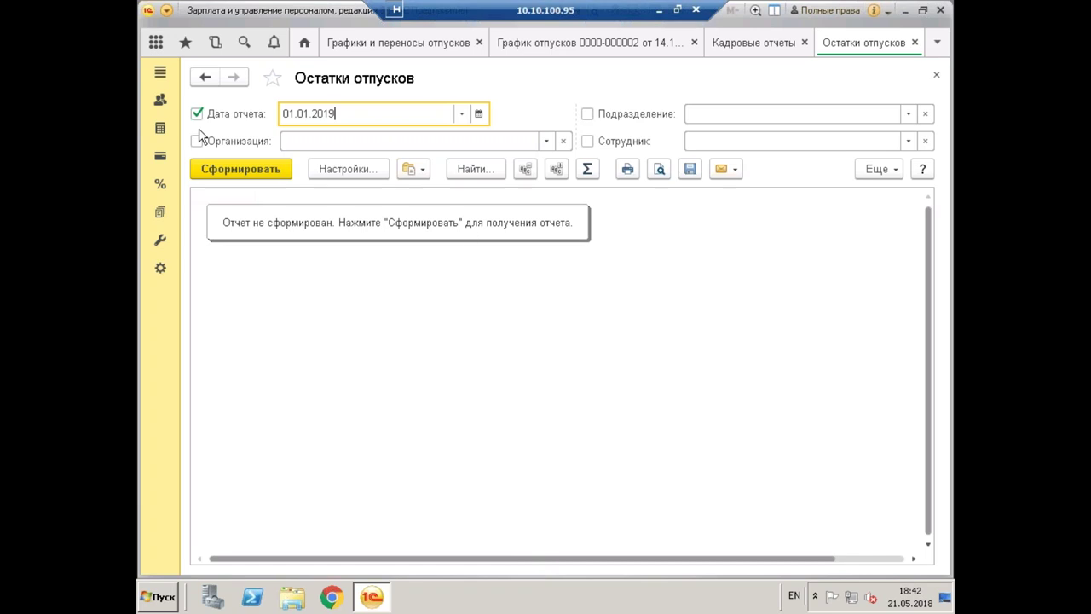
click(219, 171)
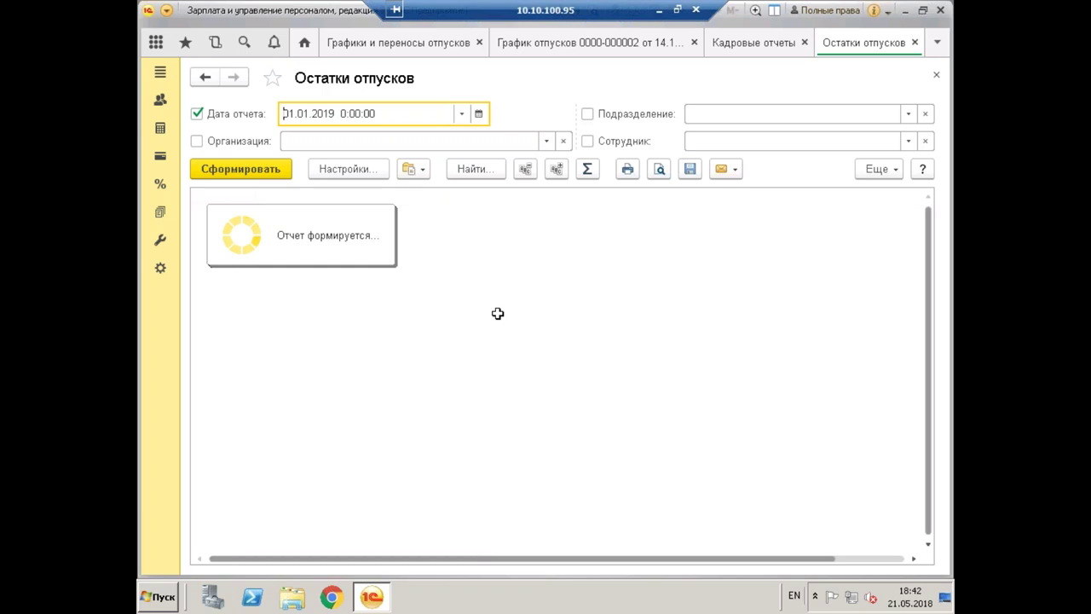
Examine the remaining vacation days by department, employee and vacation type in the generated report
click(637, 243)
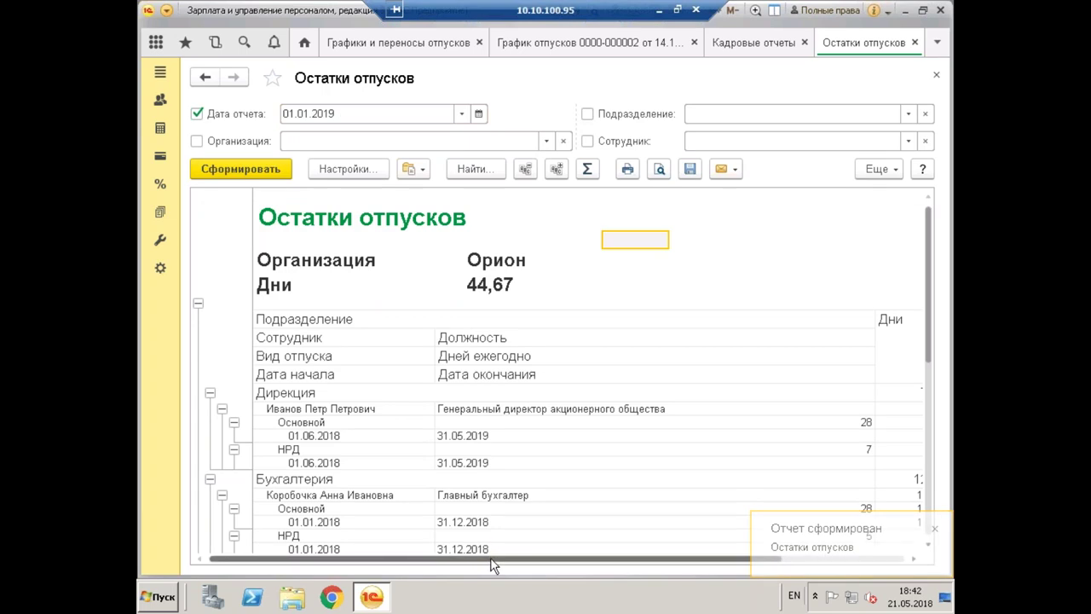
scroll(691, 260, down, 4)
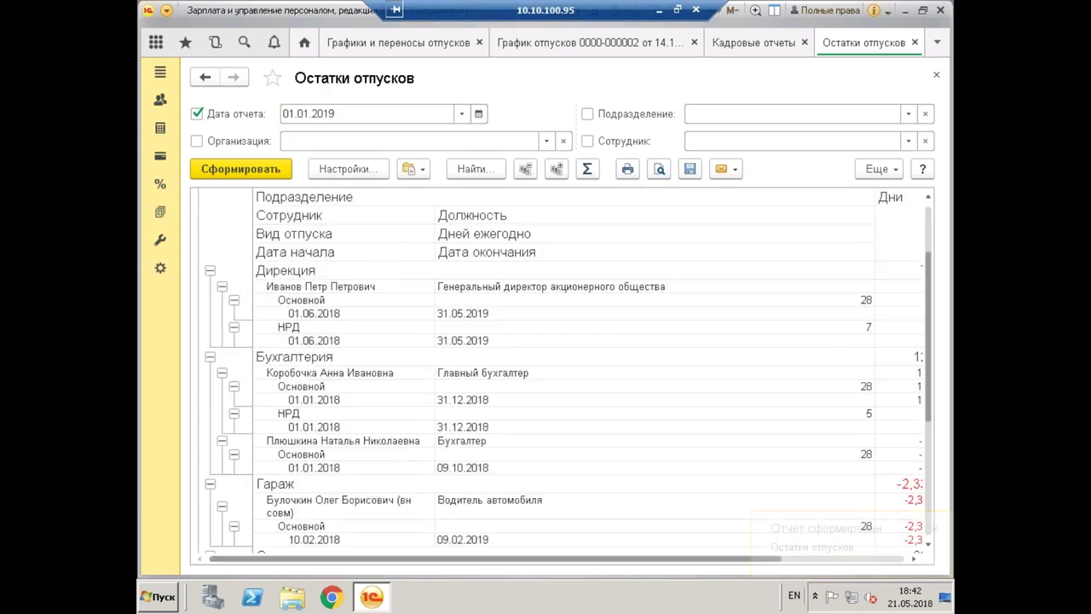
click(271, 271)
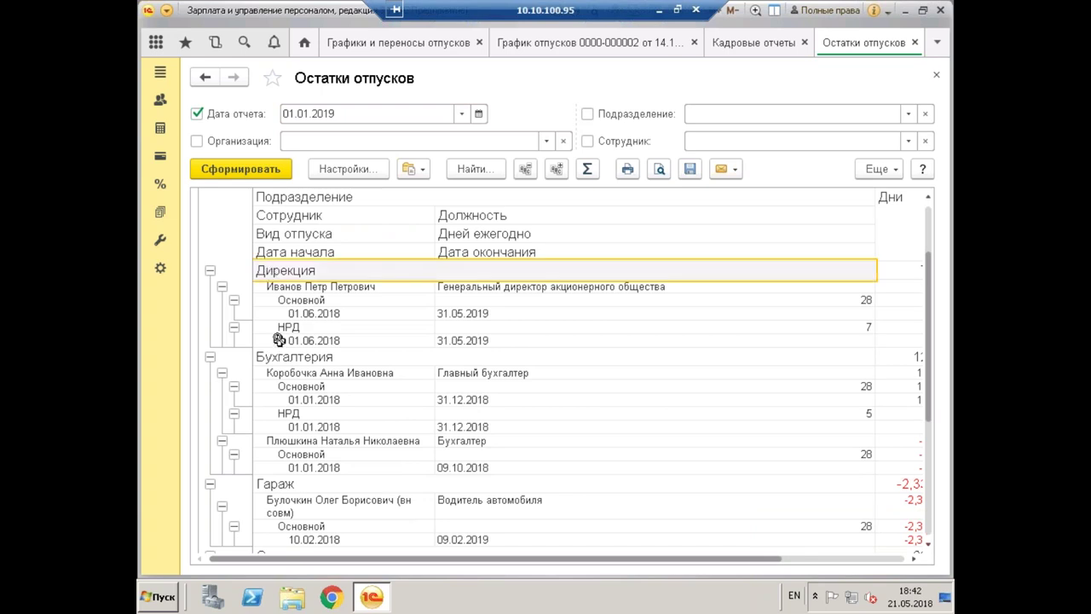
click(288, 286)
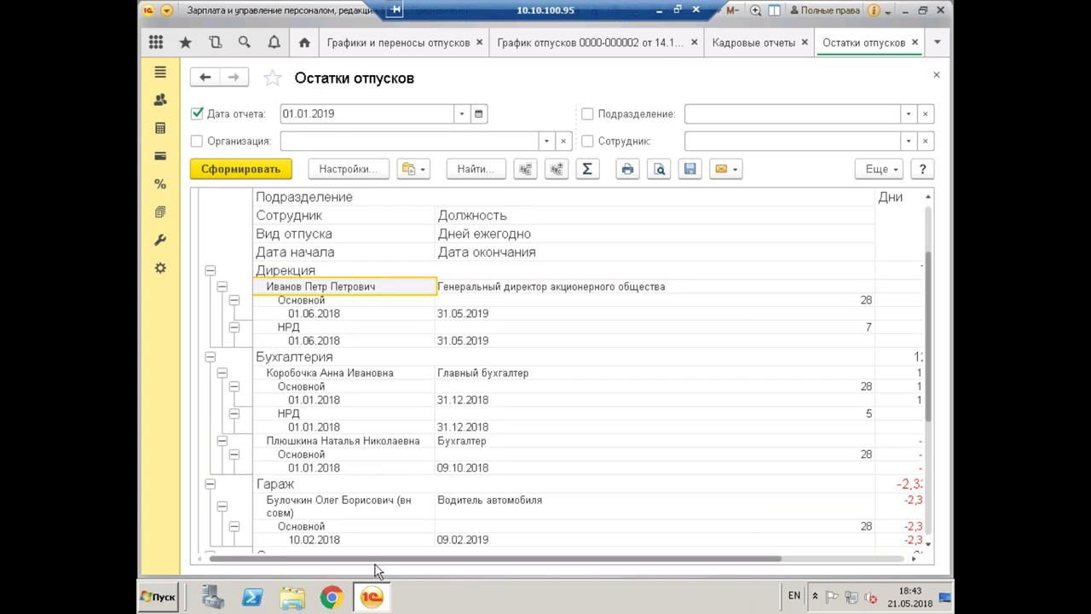
scroll(368, 567, right, 1)
drag(369, 568, 421, 568)
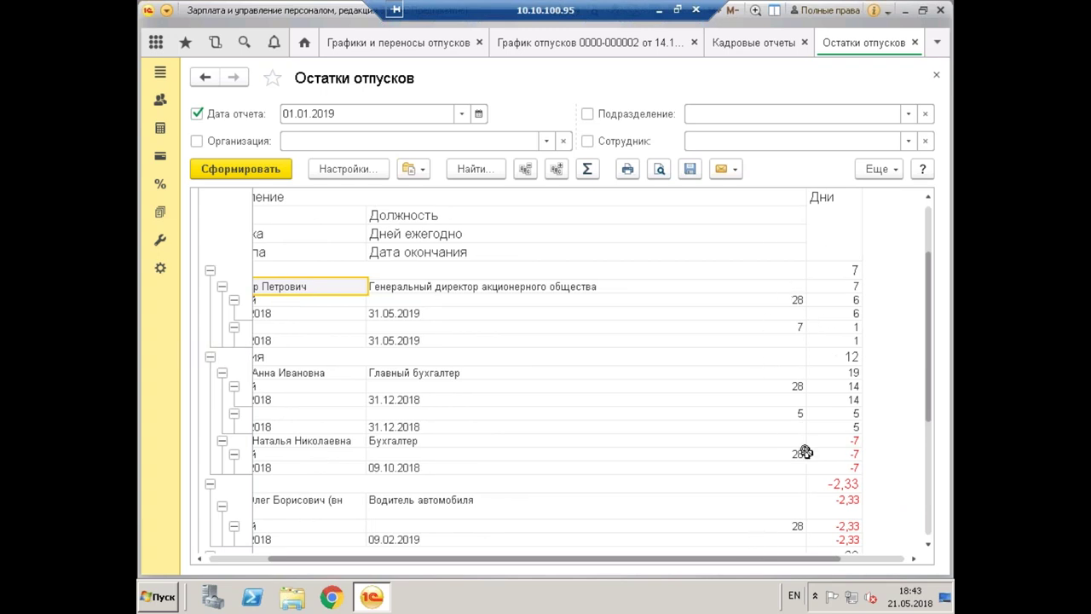
scroll(675, 432, down, 4)
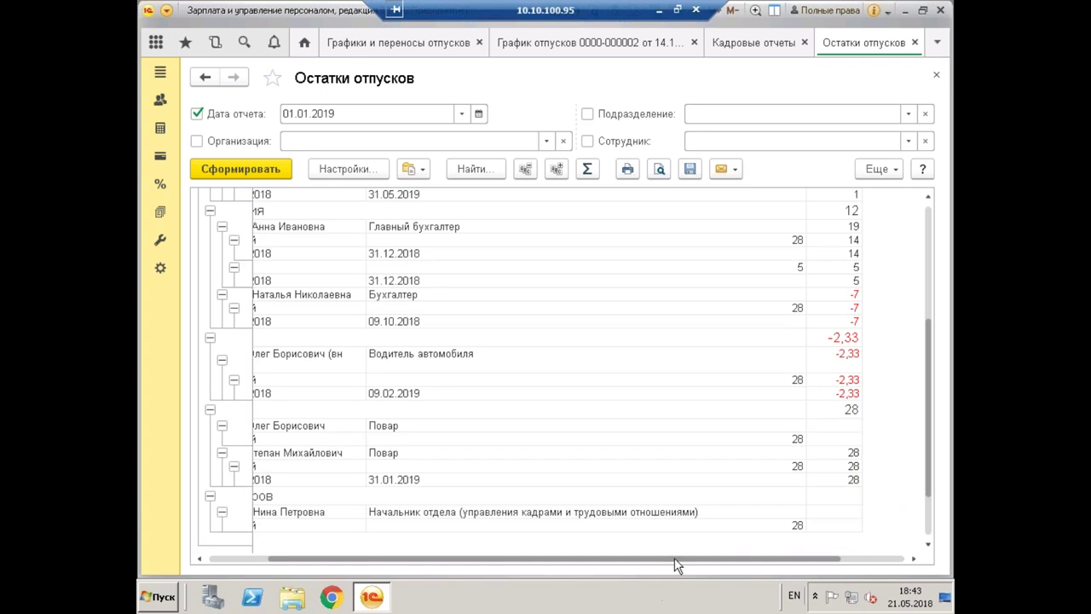
drag(675, 564, 615, 559)
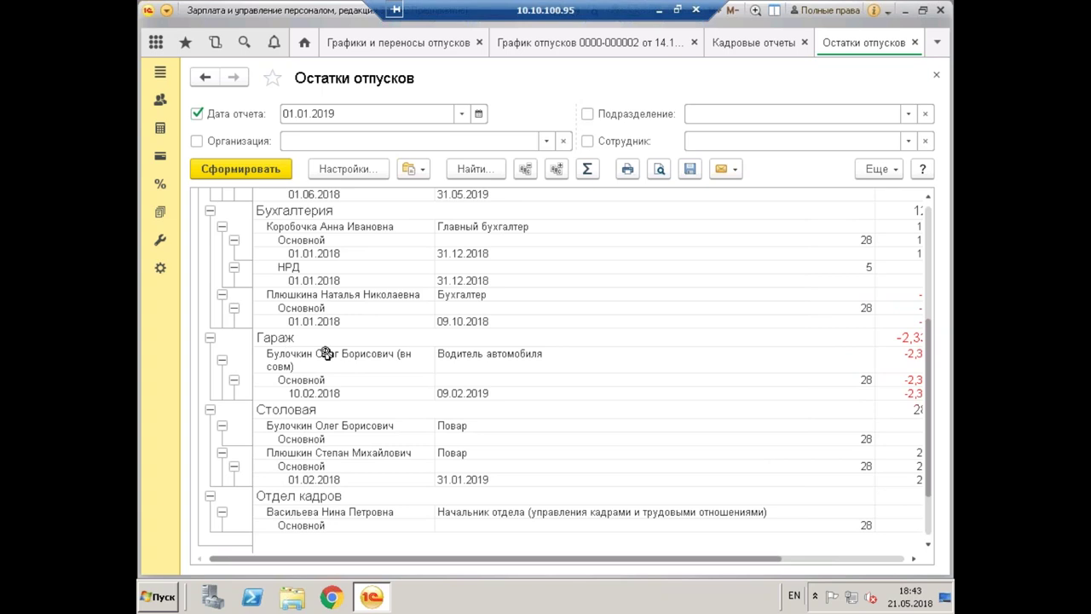
Switch the report to the Остатки отпусков (кратко) variant
drag(386, 561, 161, 478)
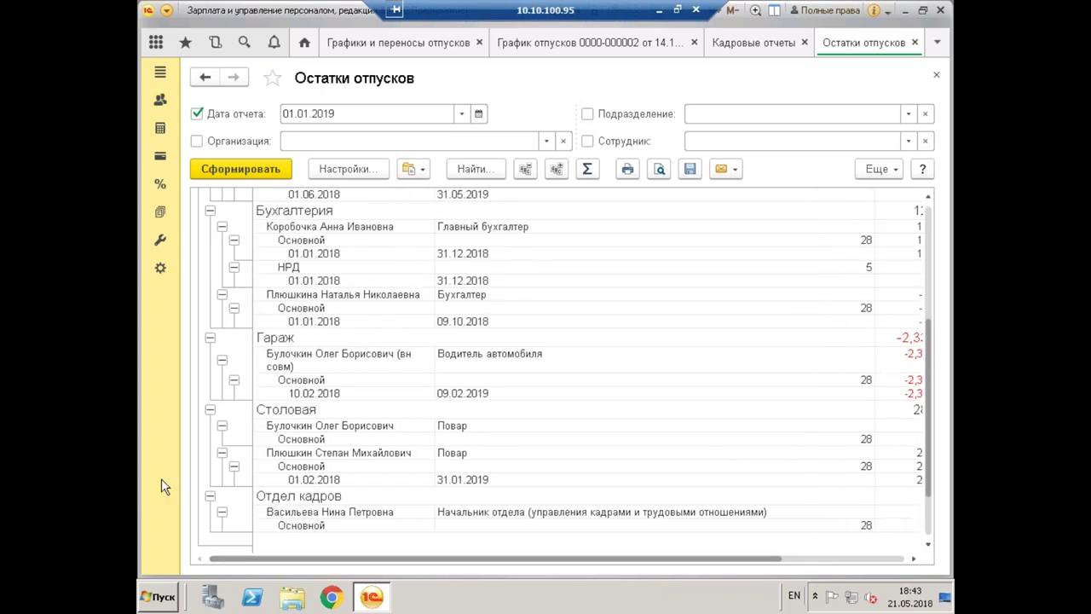
click(417, 175)
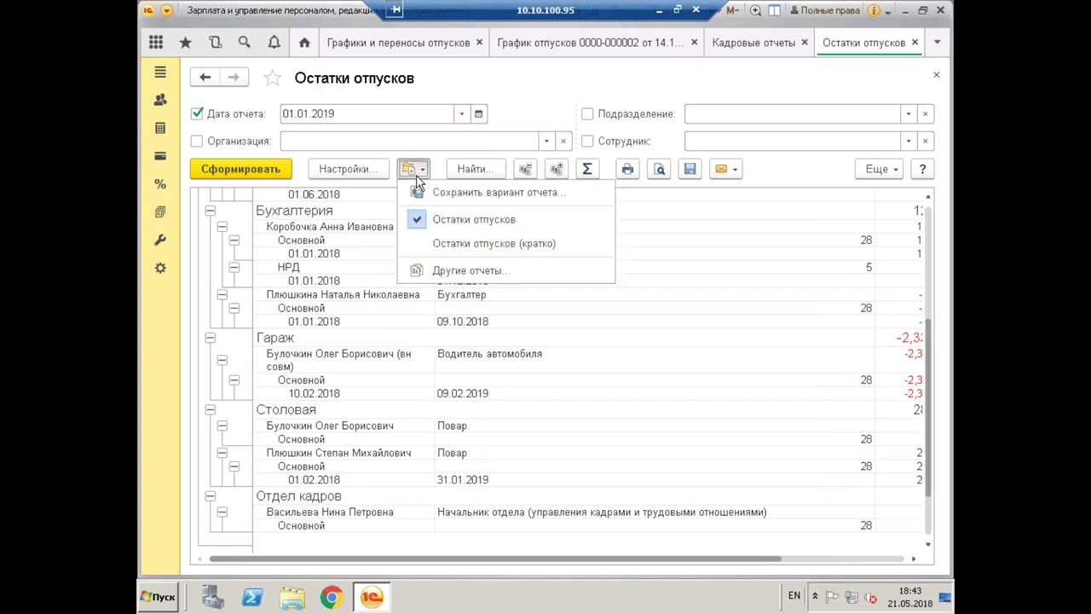
click(510, 243)
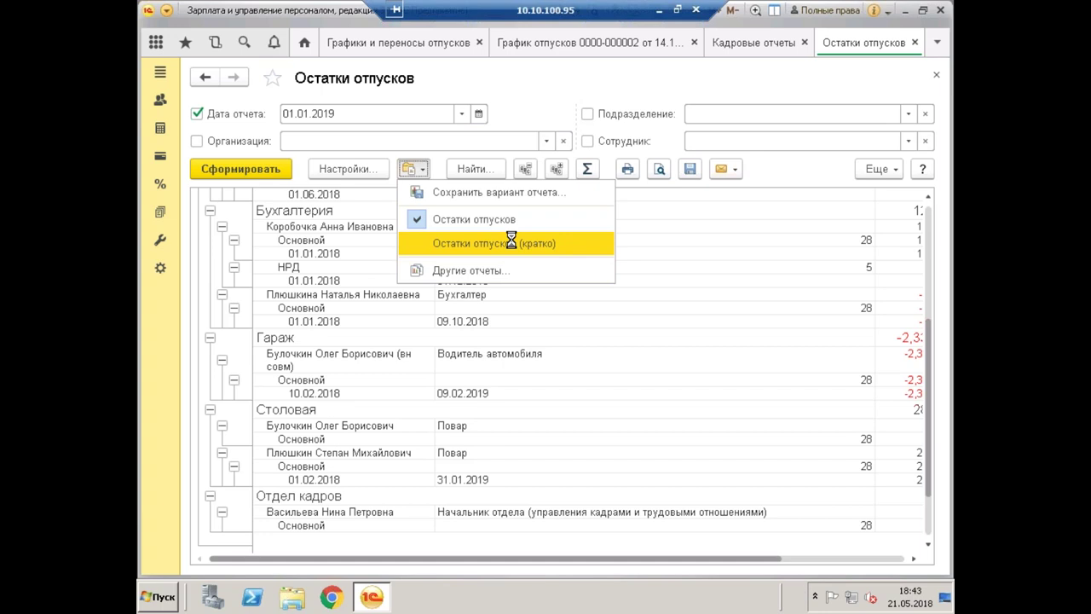
Set the balance date to 01.01.2019 and generate the Остатки отпусков (кратко) report
click(476, 113)
click(361, 139)
text(21.05.2018  0:00:00)
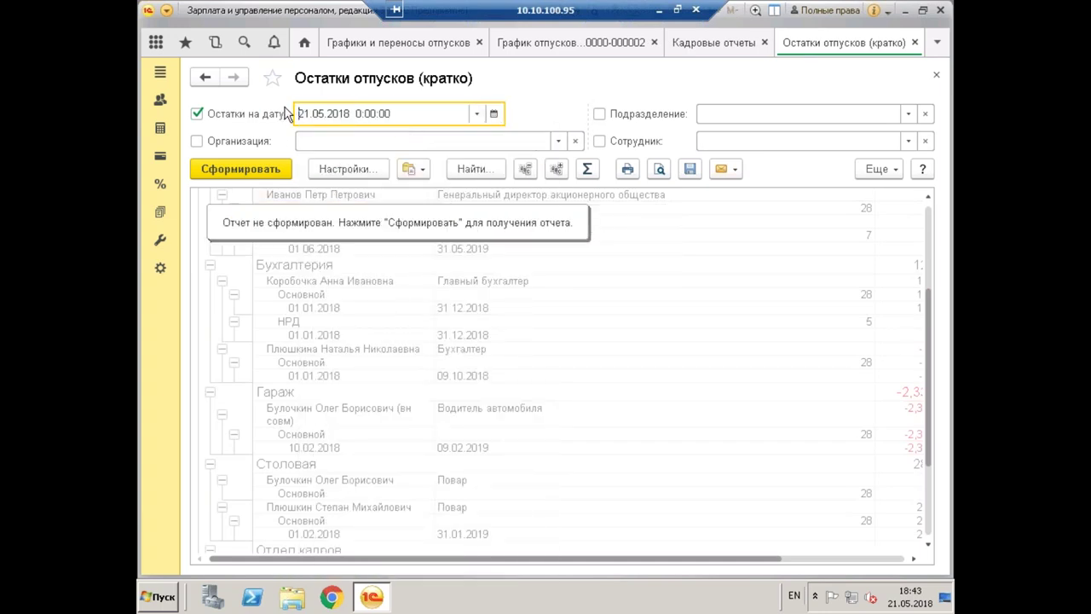
key(Delete)
text(010)
key(Delete)
key(Tab)
click(261, 173)
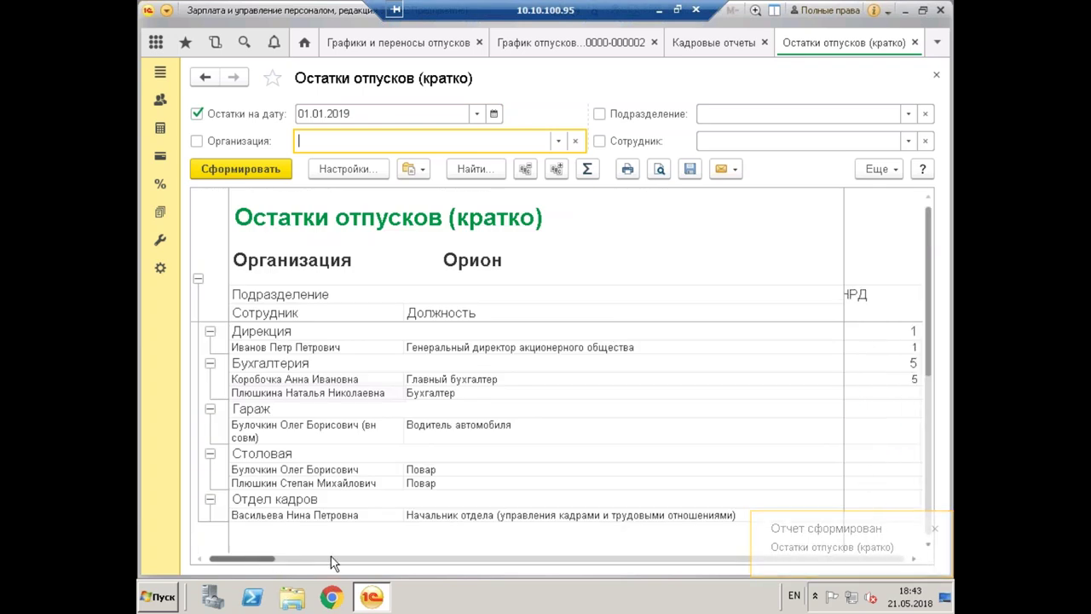
Turn off the fixed table mode (Зафиксировать таблицу) for the generated brief report
click(452, 561)
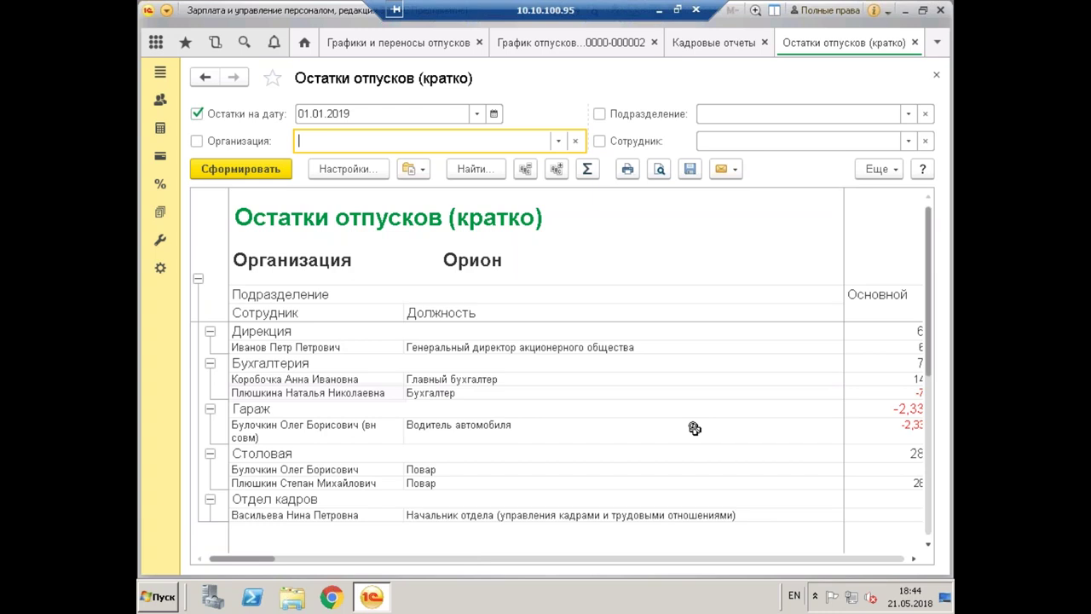
click(797, 330)
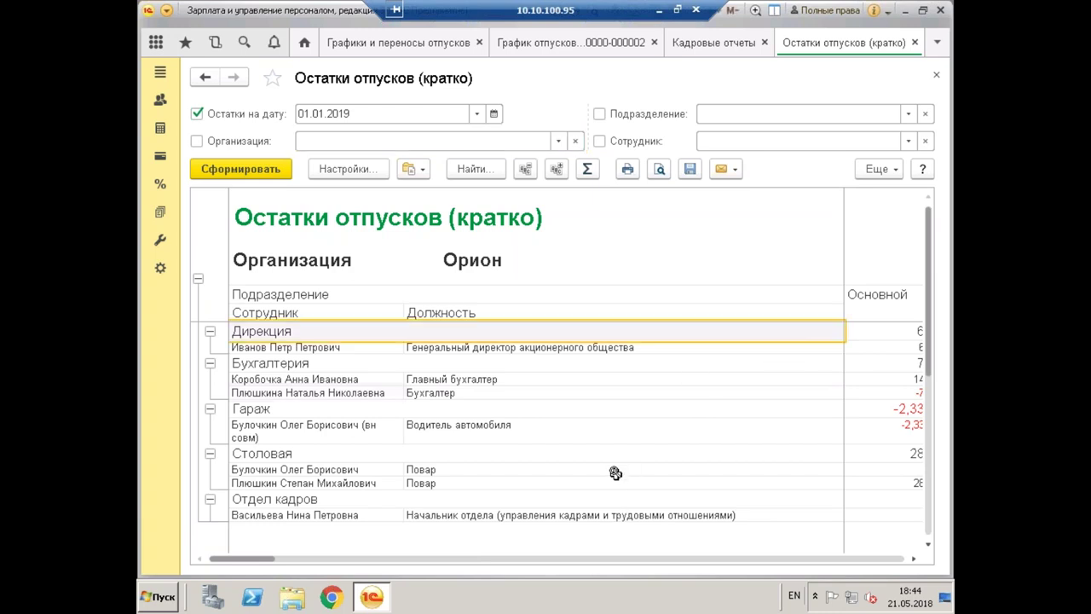
click(881, 169)
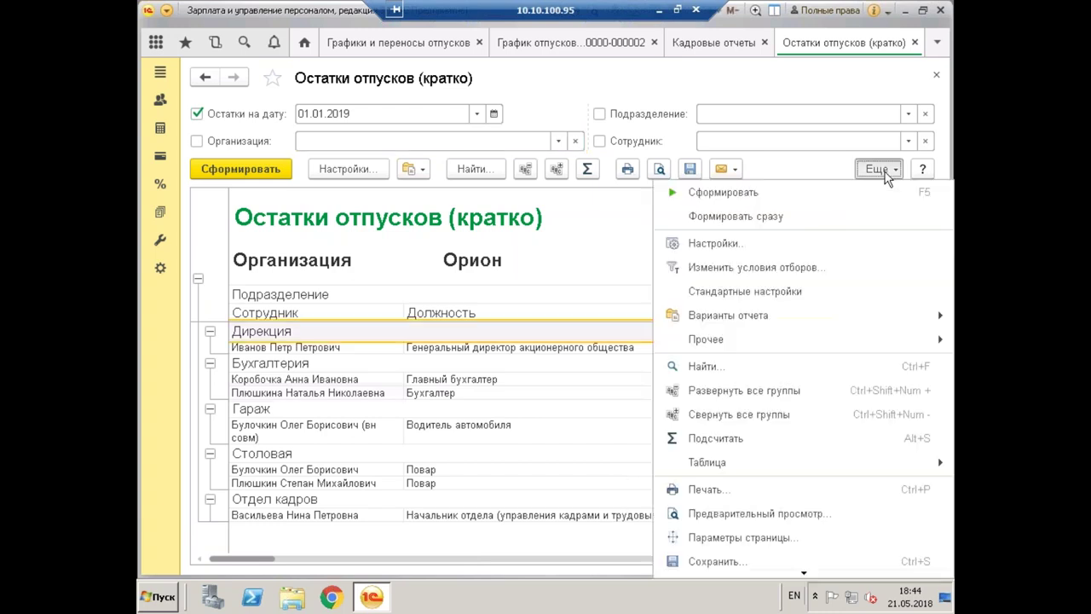
mouse_move(872, 473)
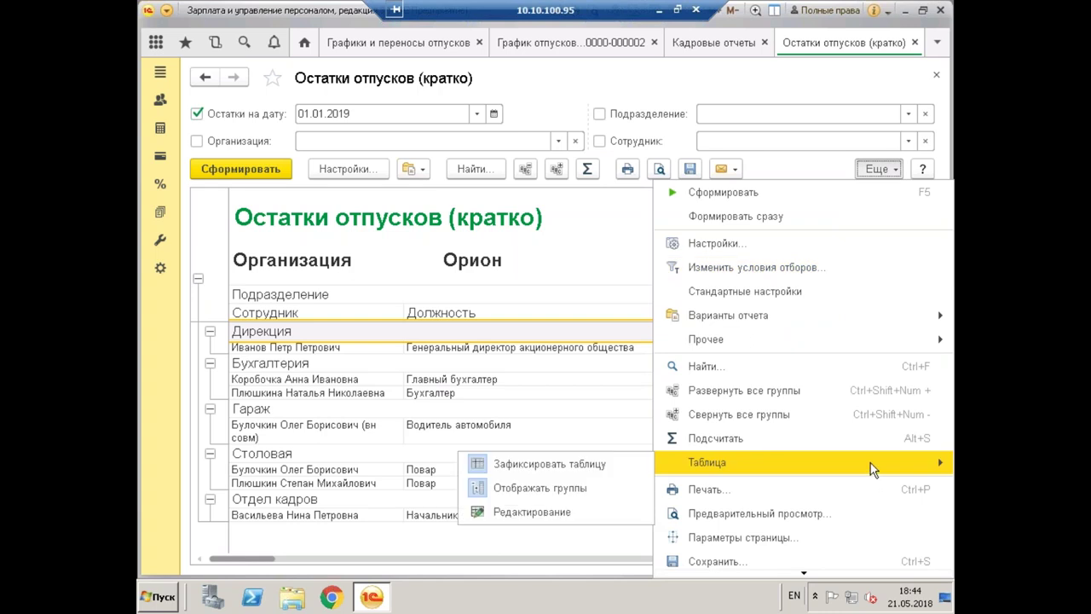
click(553, 468)
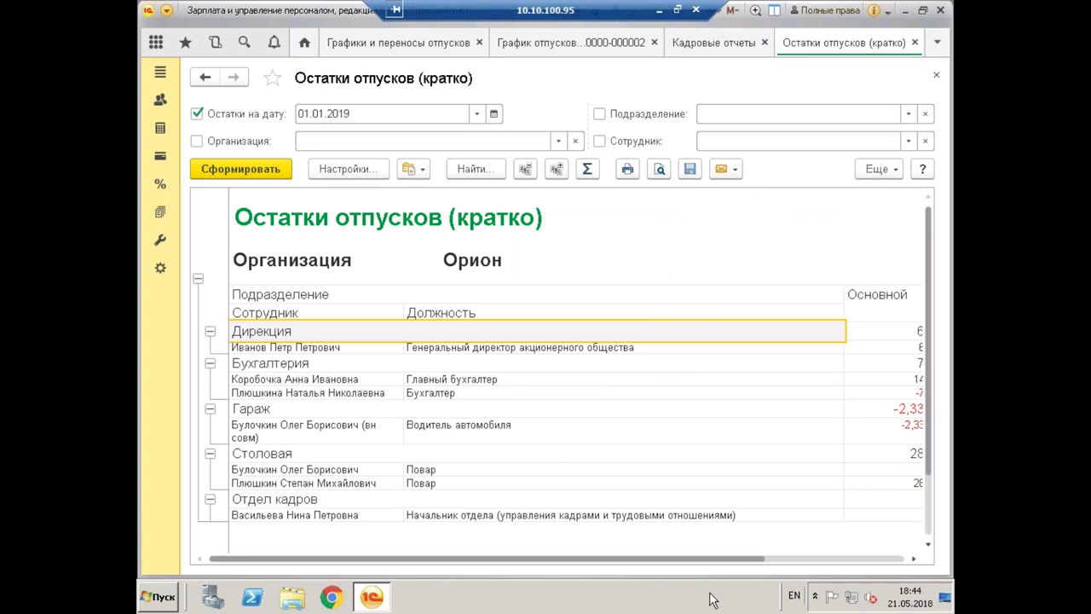
Review the Основной, НРД and Итого balances and narrow the Должность column so they fit beside the employees
drag(703, 561, 886, 558)
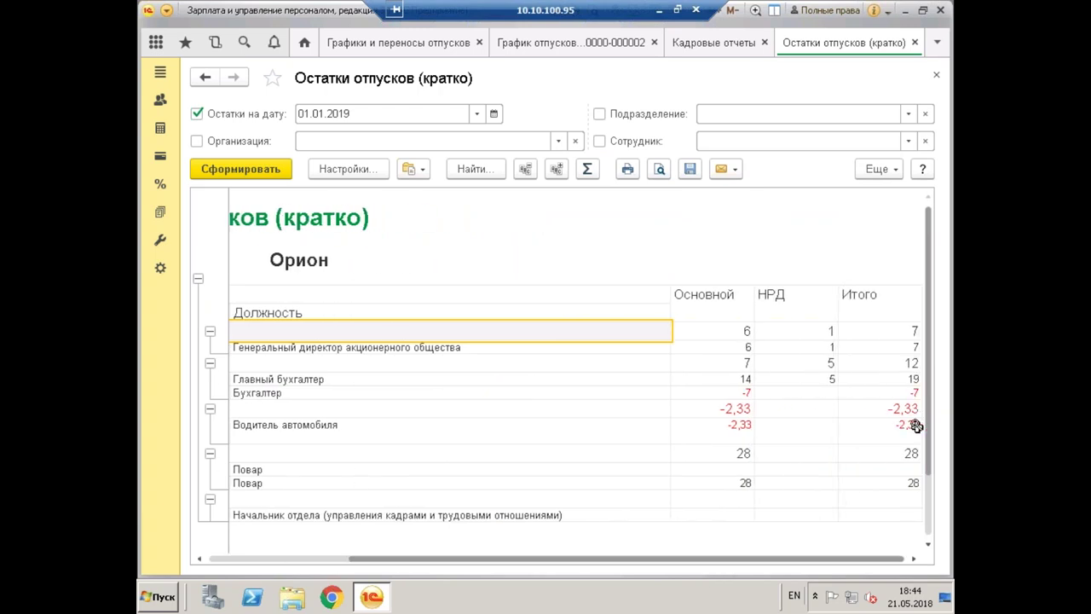
mouse_move(927, 425)
mouse_down()
mouse_move(925, 537)
mouse_move(927, 407)
mouse_up()
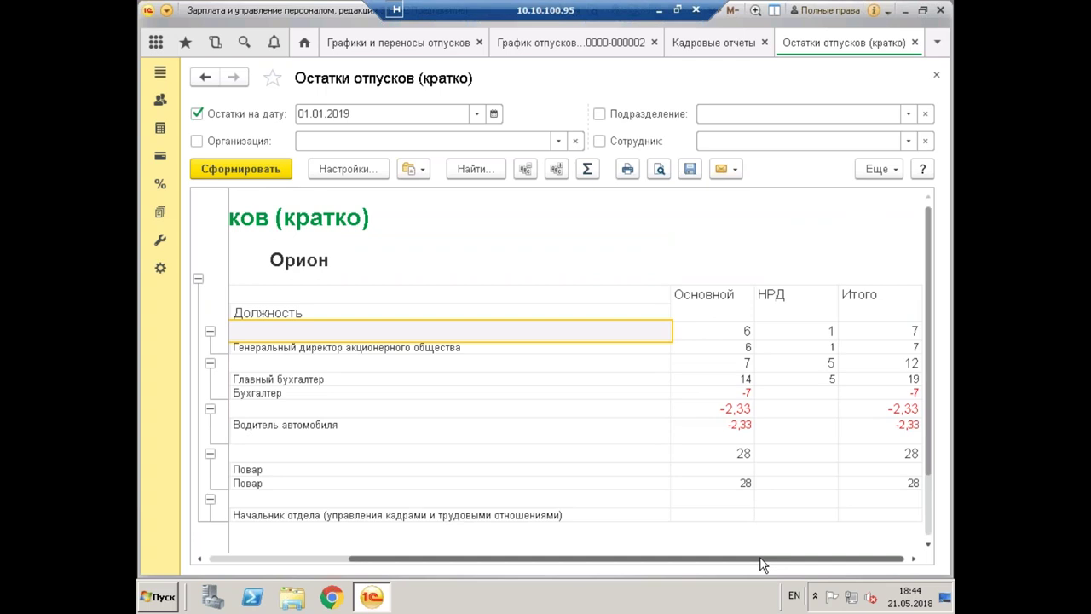
drag(761, 564, 508, 558)
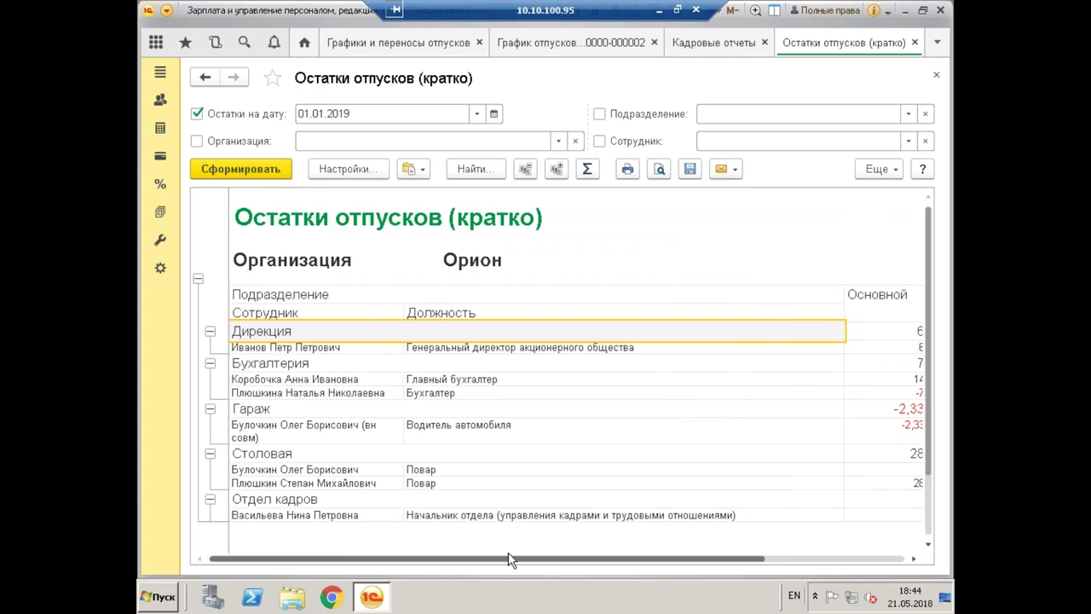
drag(839, 293, 654, 295)
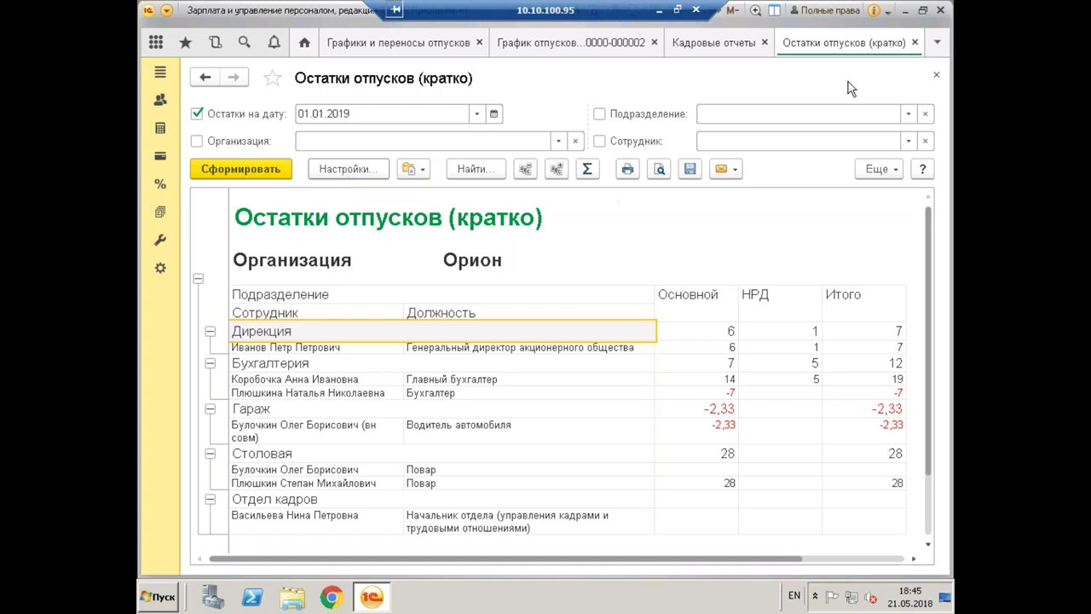
Close the brief balances report and the Кадровые отчеты list, and look through the columns of the vacation schedule
click(917, 48)
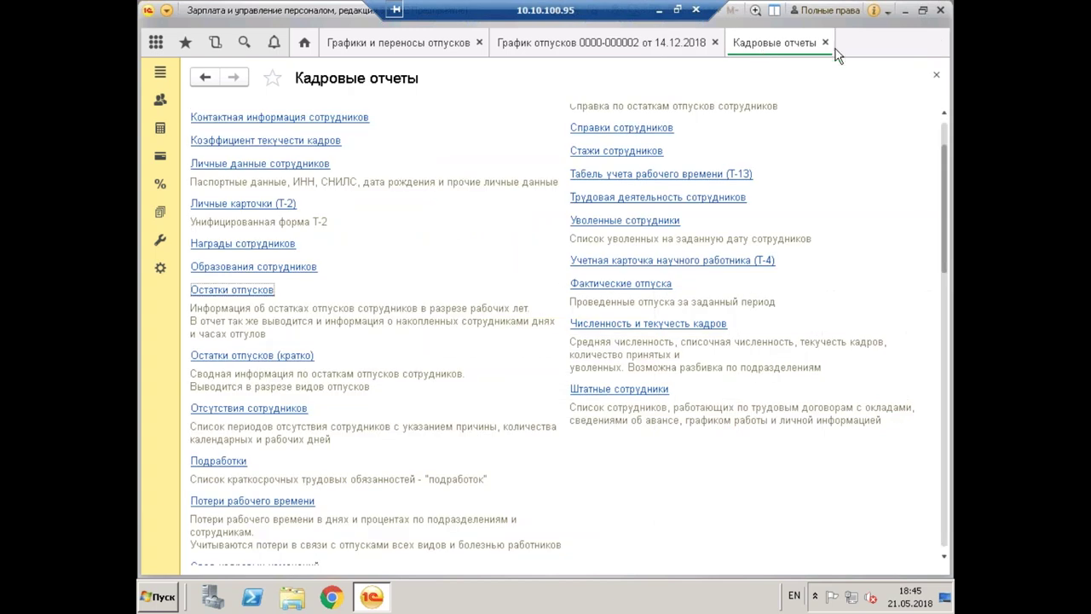
click(825, 42)
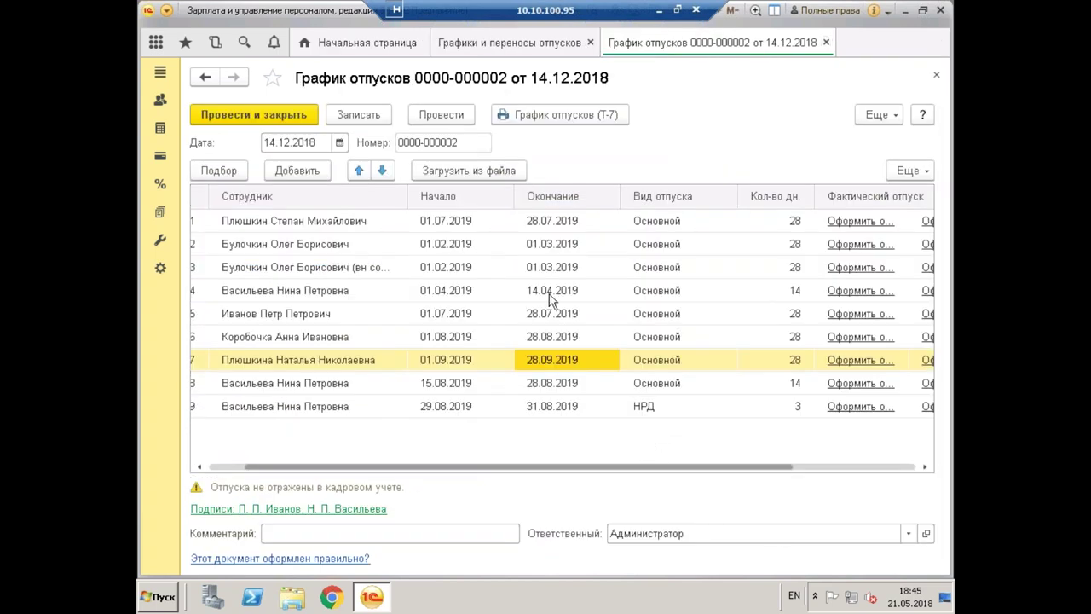
drag(504, 473, 658, 486)
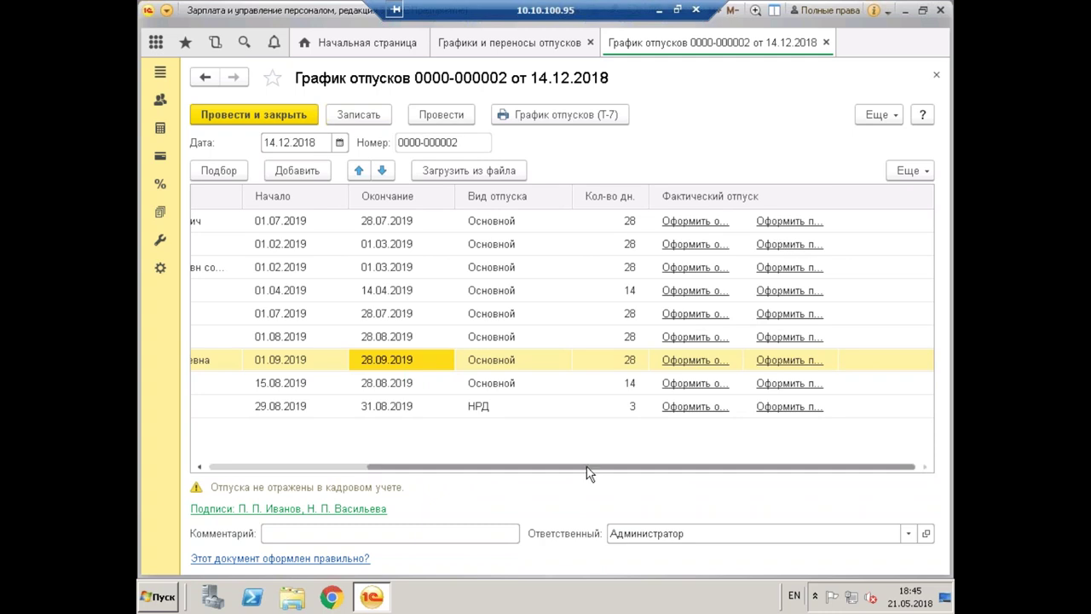
drag(588, 468, 384, 468)
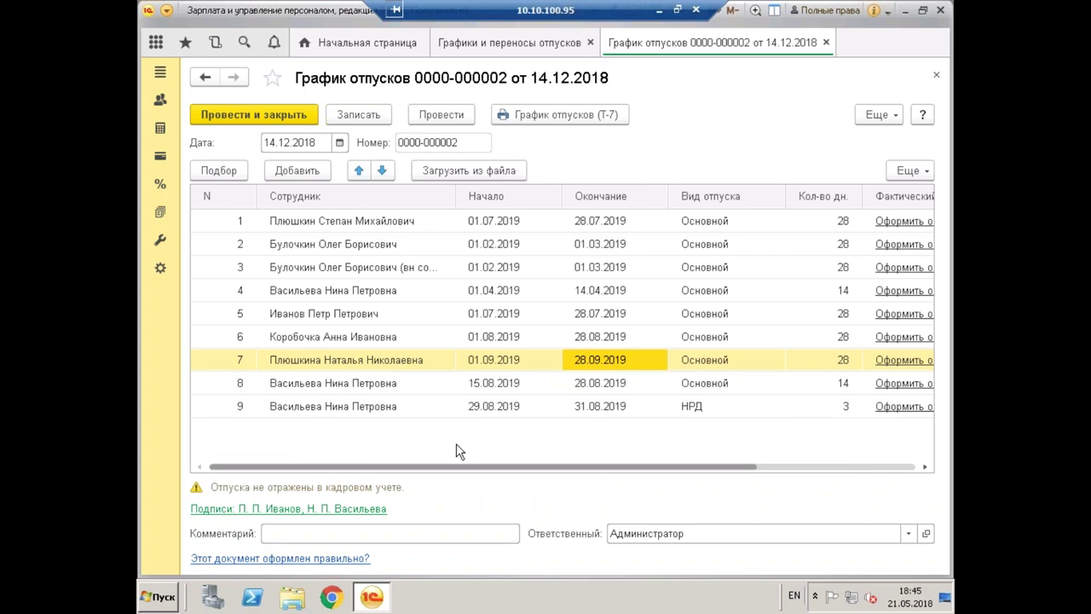
Sort the vacation schedule rows in ascending order by the Начало date
key(Tab)
key(Return)
click(496, 271)
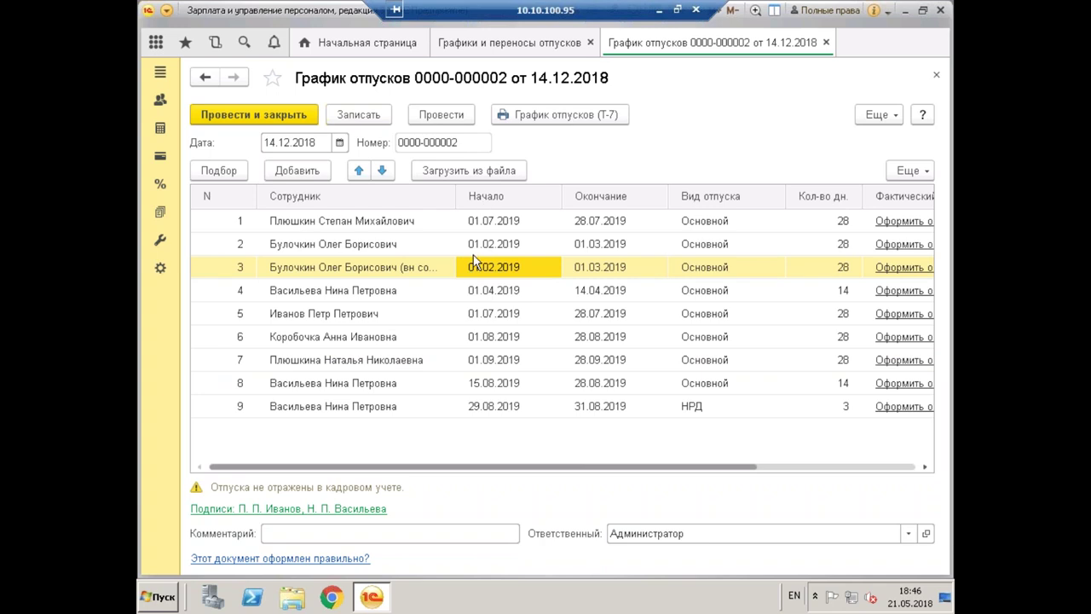
click(905, 171)
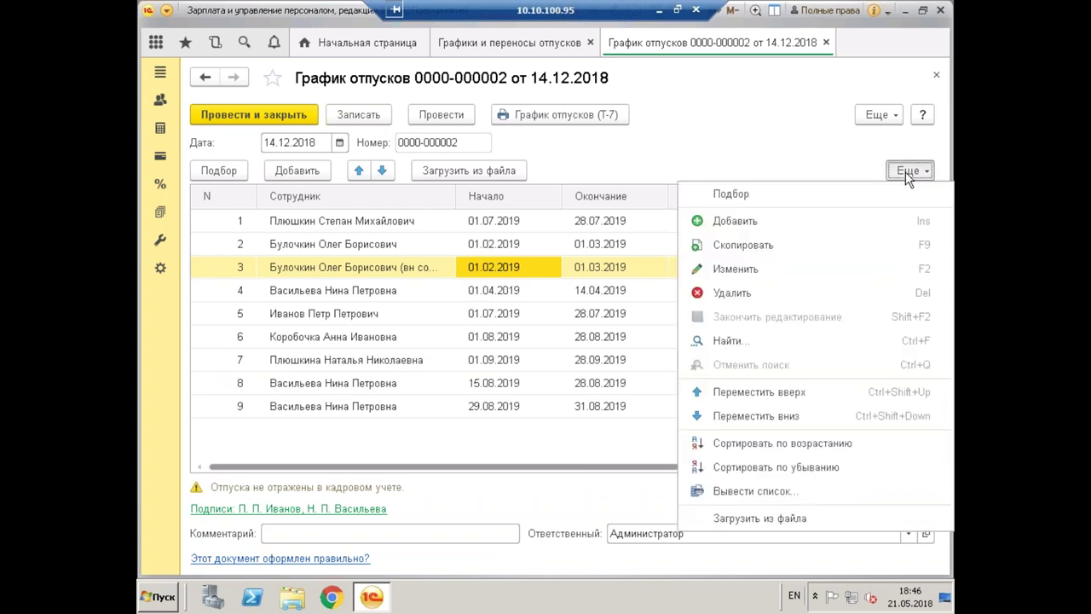
click(837, 449)
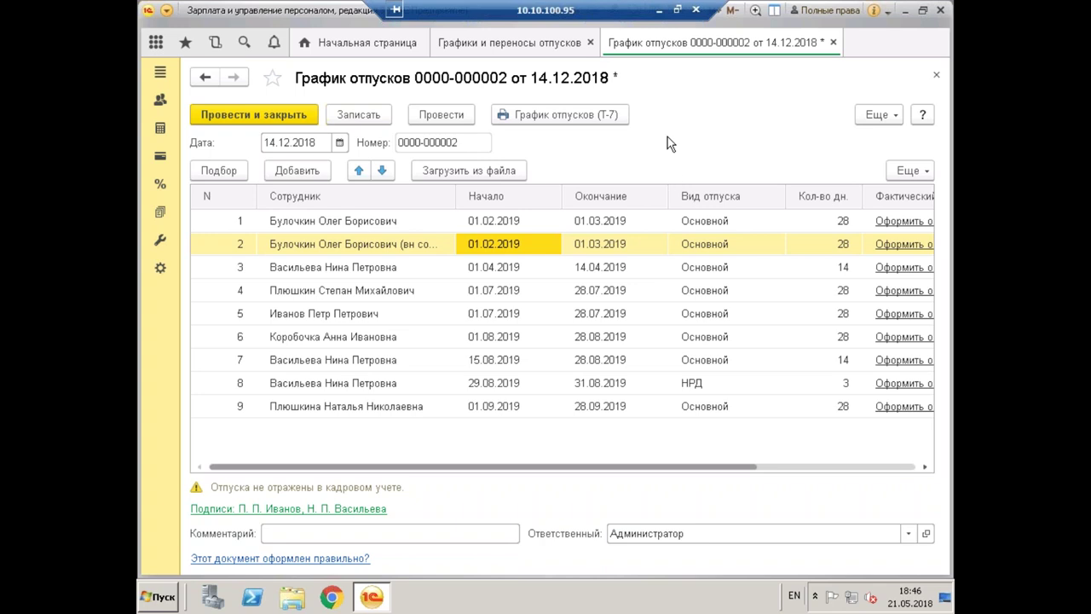
Create the actual vacation document from the first row of the schedule, saving the schedule document
drag(645, 468, 883, 468)
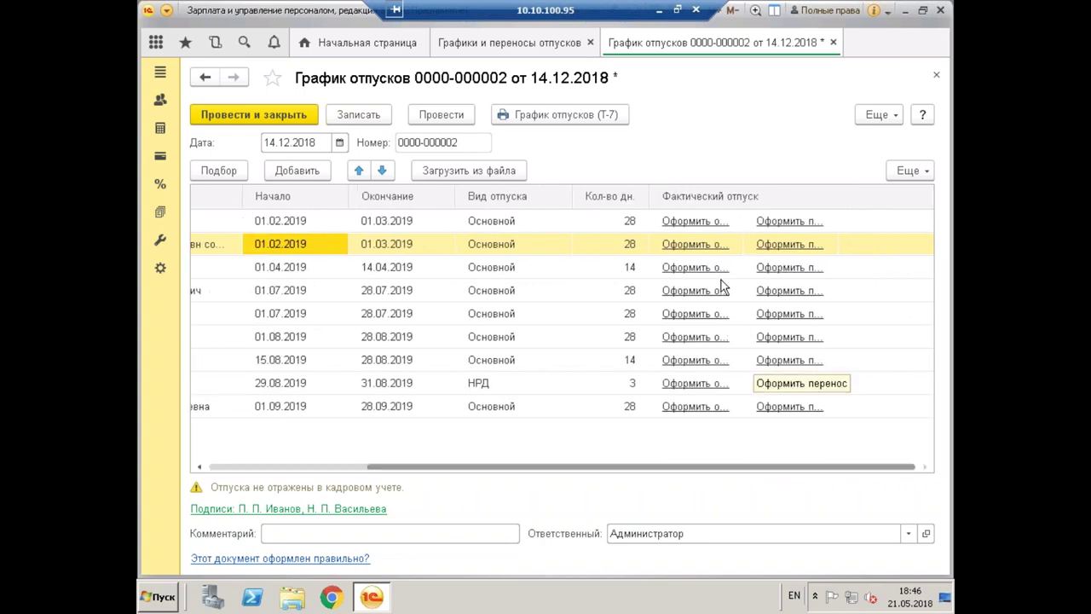
click(859, 116)
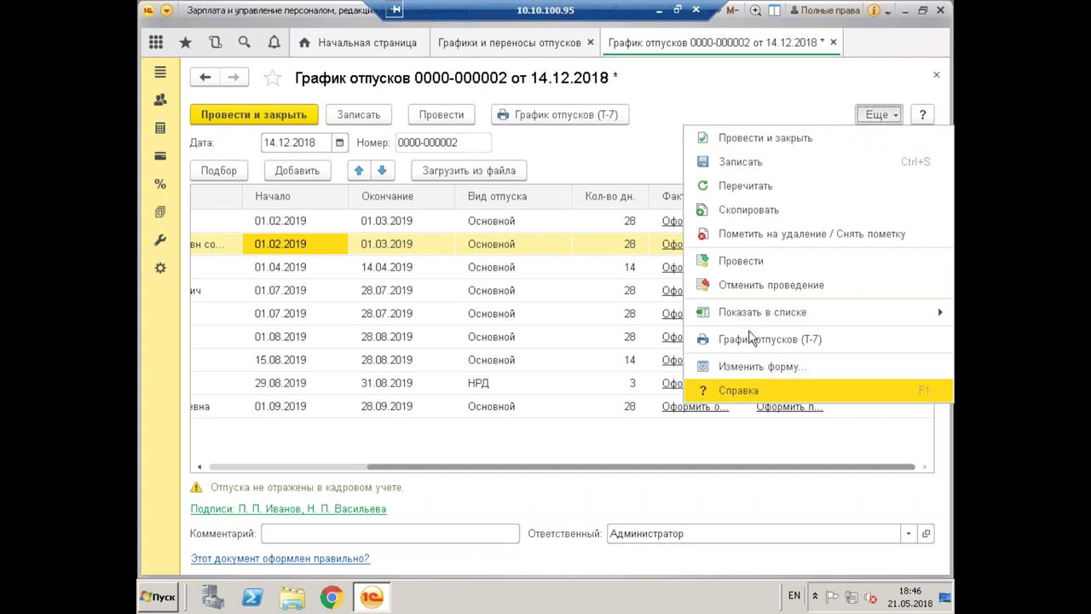
mouse_move(721, 312)
click(642, 458)
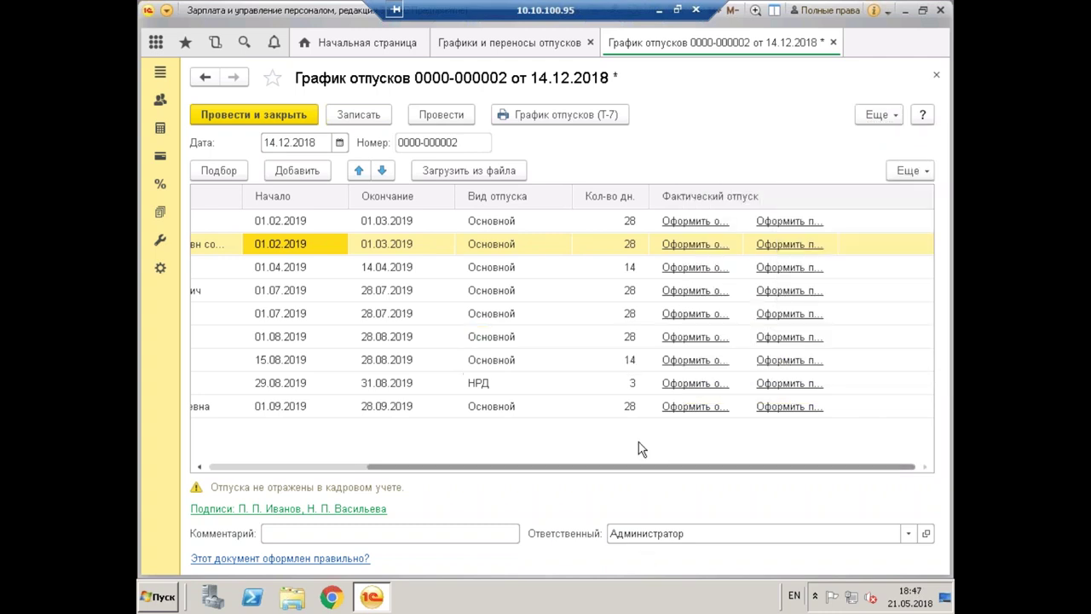
click(695, 223)
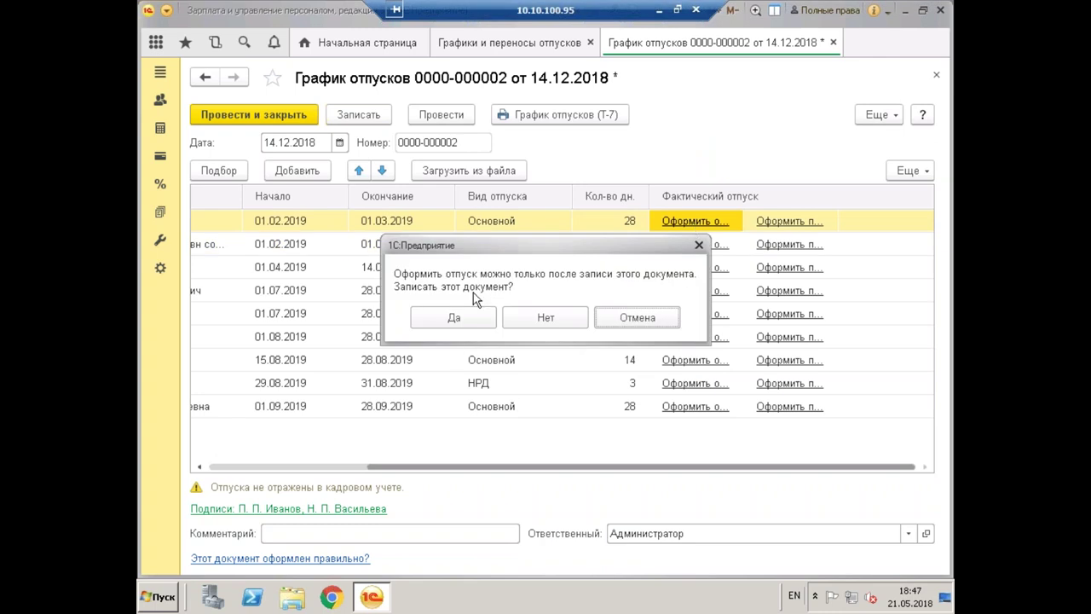
click(460, 318)
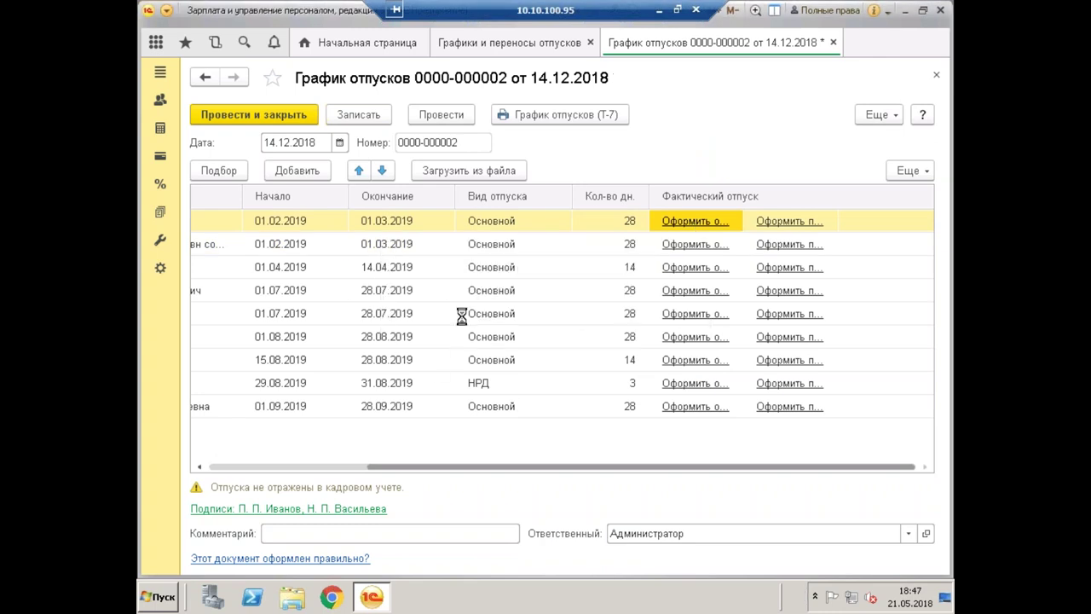
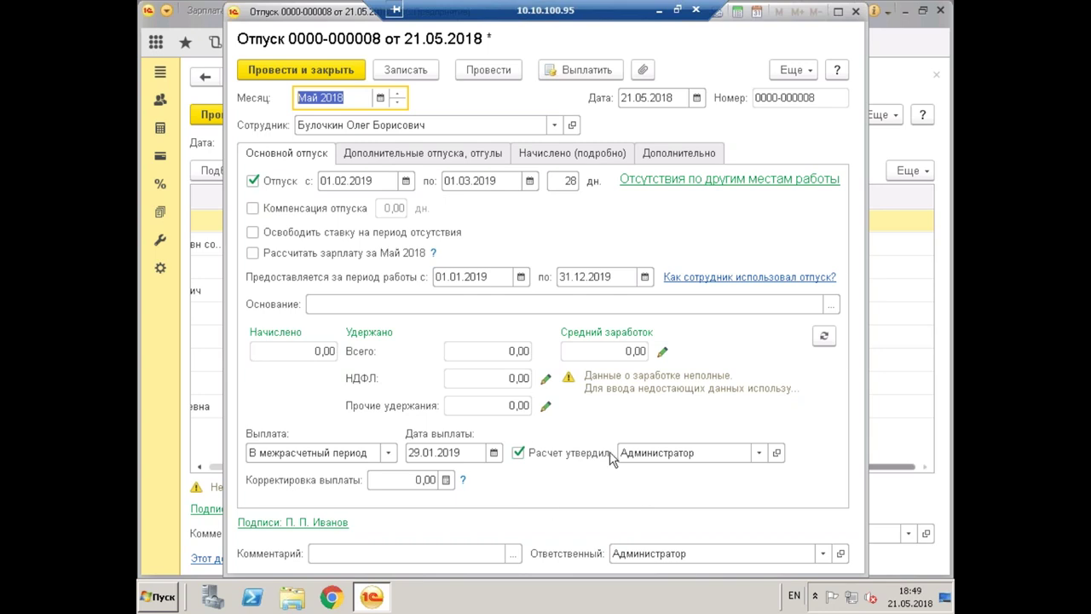
Enable Предоставить дополнительный отпуск, add a row to the additional vacations, and return to the main vacation data
mouse_move(588, 453)
click(384, 158)
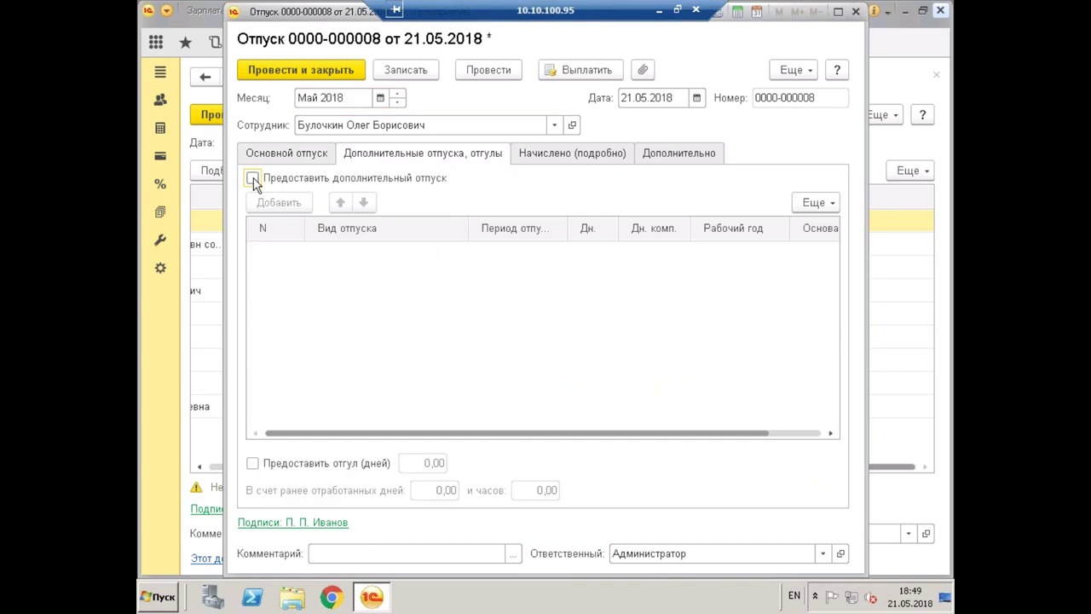
click(253, 180)
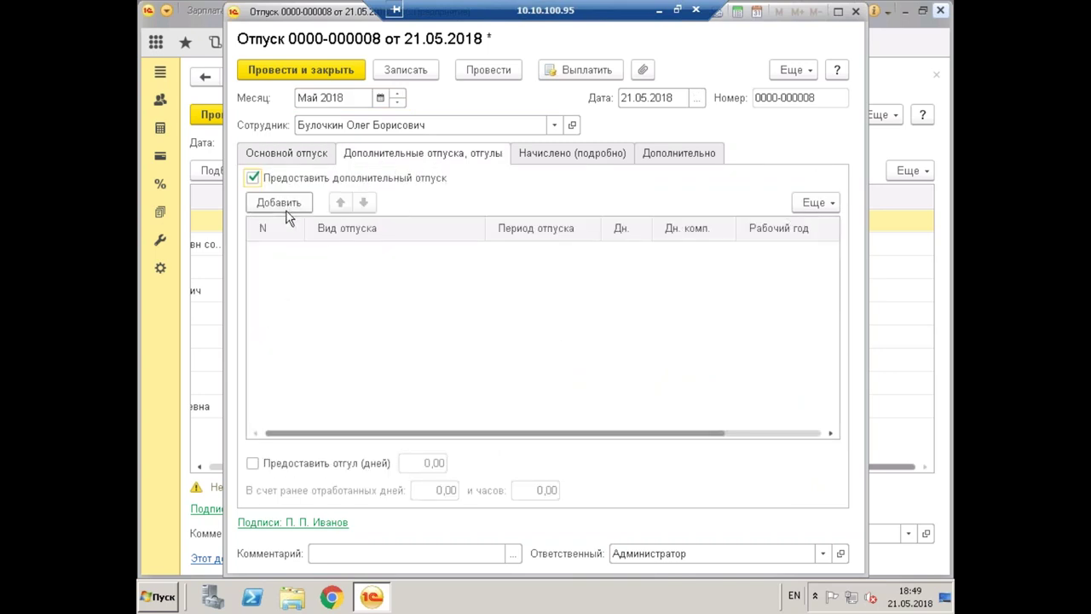
click(284, 205)
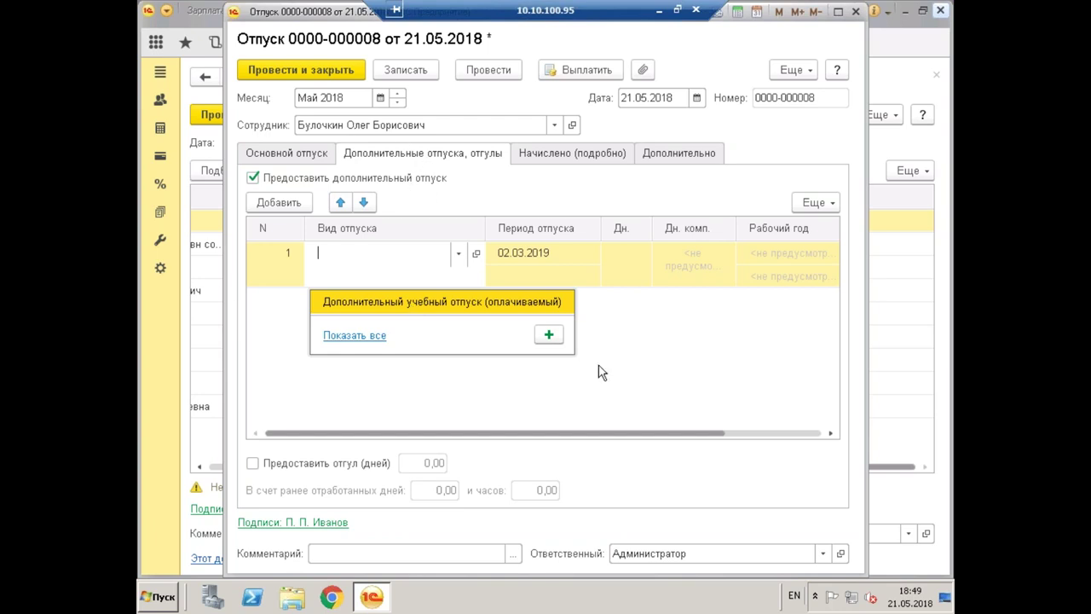
click(575, 393)
click(303, 153)
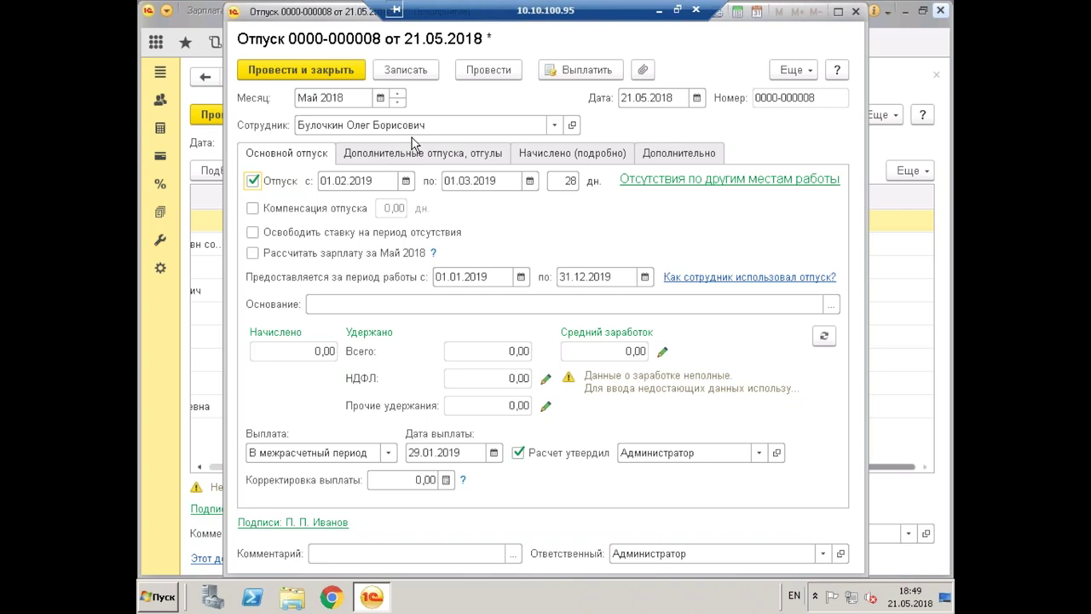
Try to add a vacation for the employee's other job under Отсутствия по другим местам работы
click(664, 186)
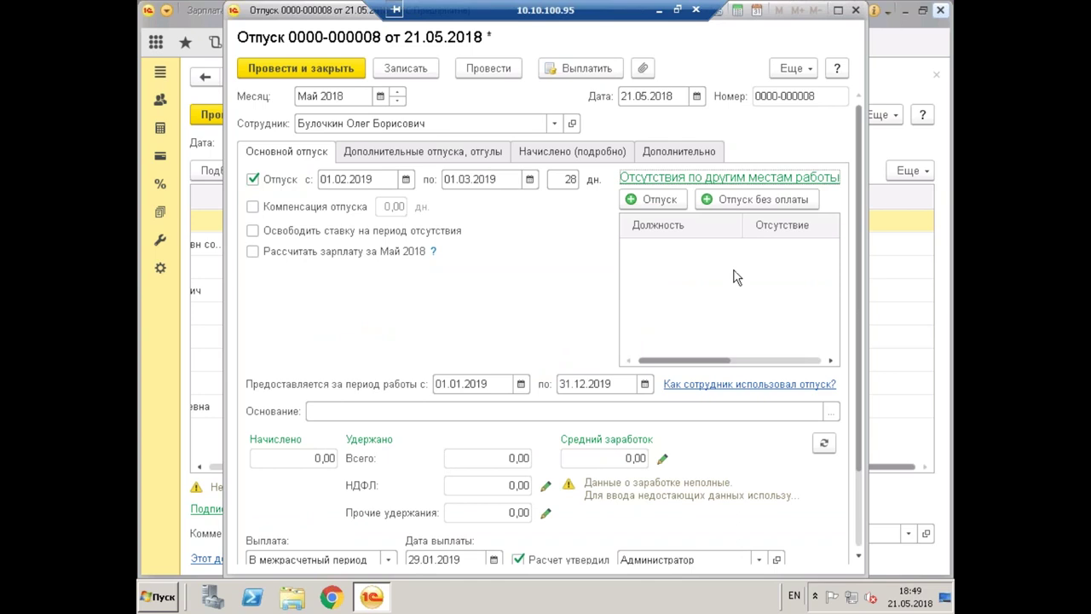
click(654, 199)
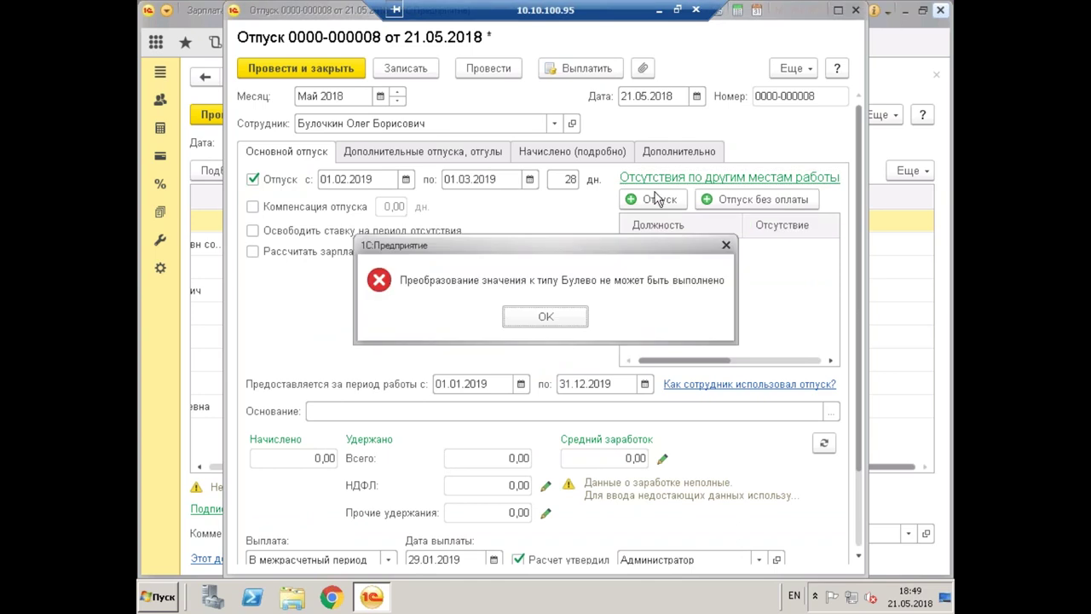
click(548, 317)
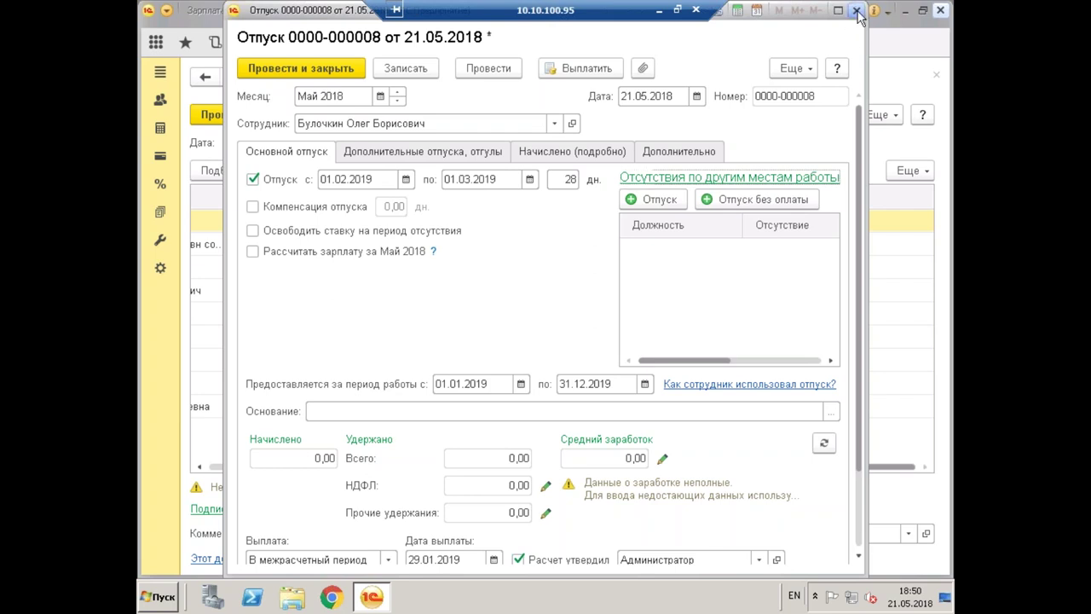
Set the vacation document's accrual month to Январь 2019 and its date to 20.01.2019
click(381, 97)
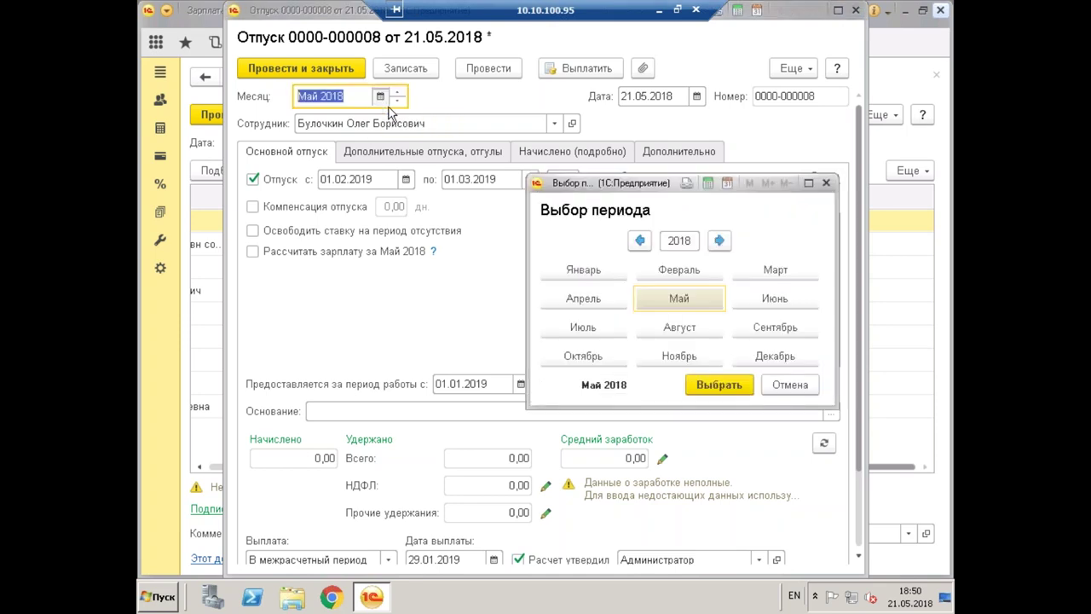
click(718, 241)
click(593, 275)
click(718, 385)
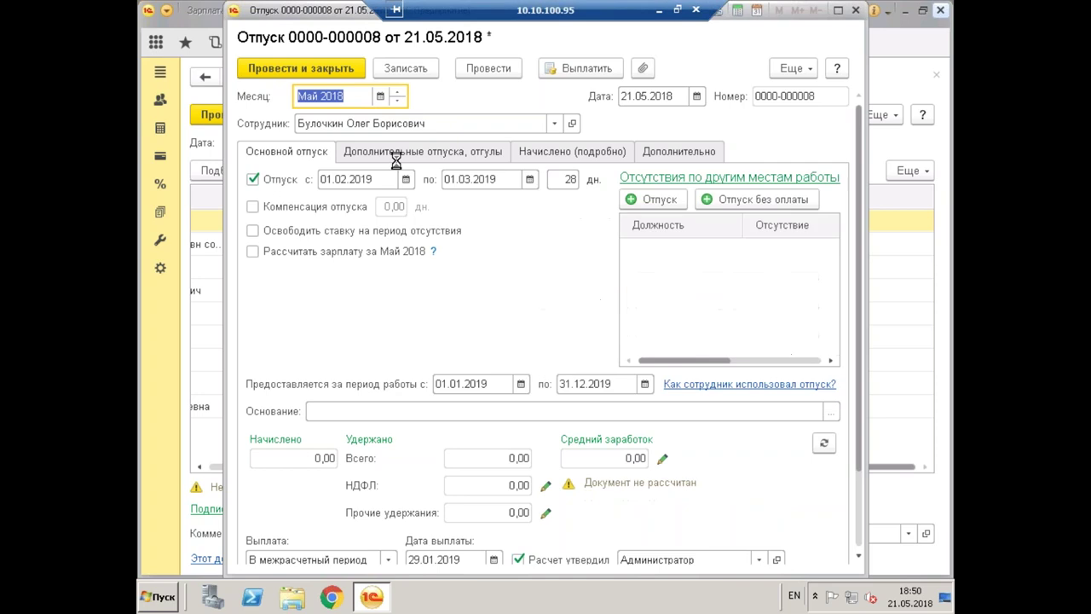
click(626, 96)
text(2)
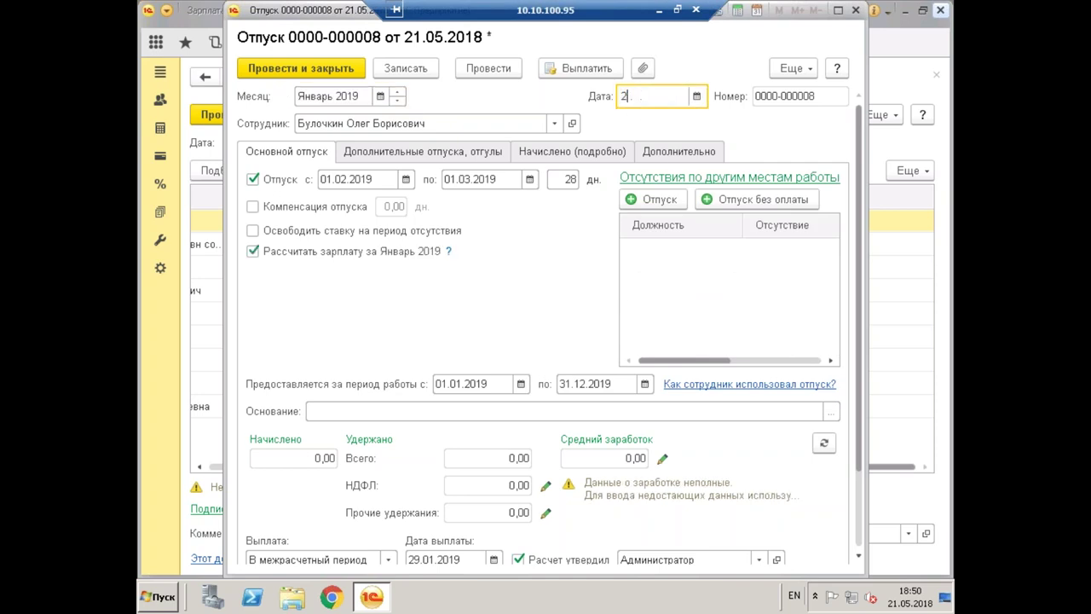
text(0.01.2019)
key(Tab)
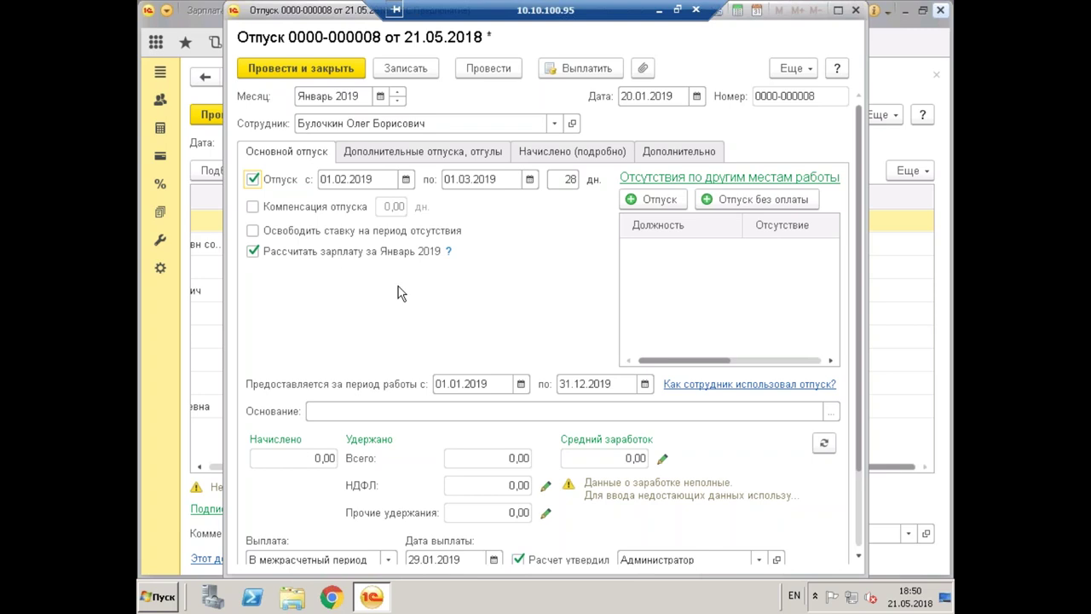
Turn off Предоставить дополнительный отпуск and post the vacation document
click(490, 72)
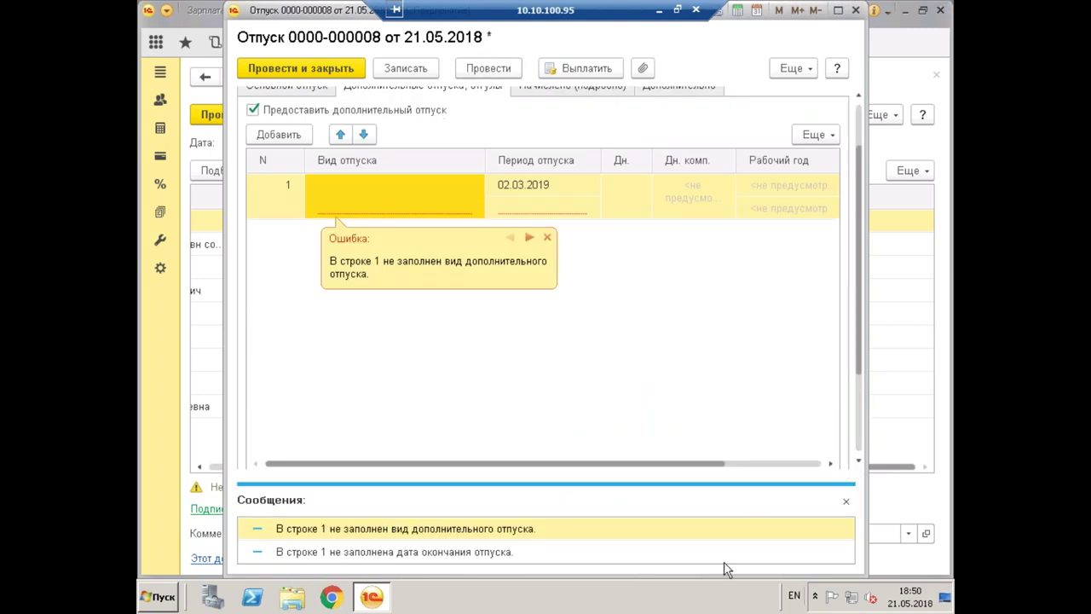
click(254, 110)
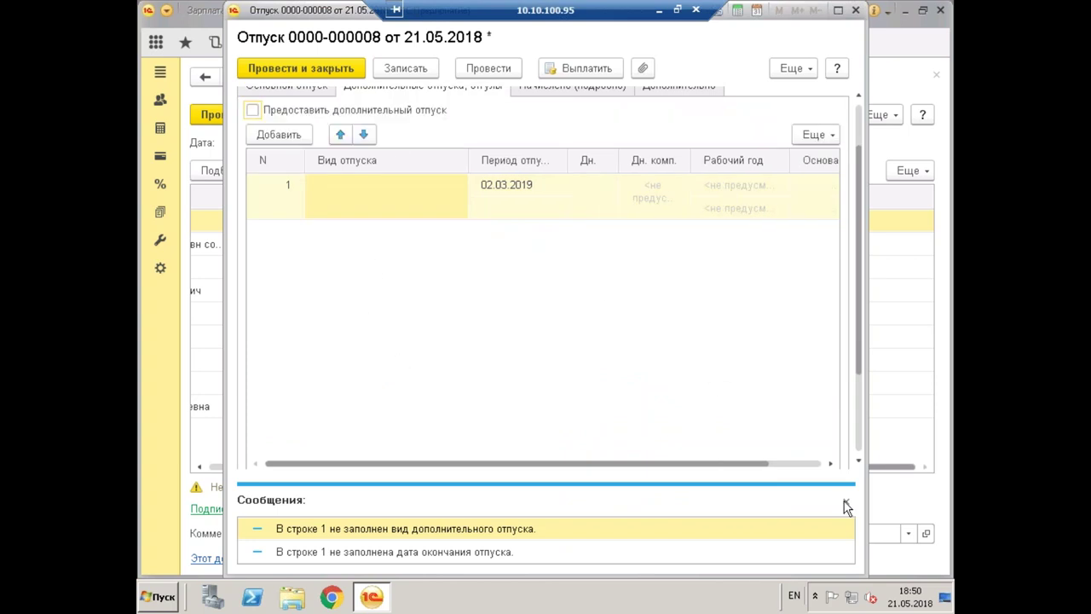
click(491, 71)
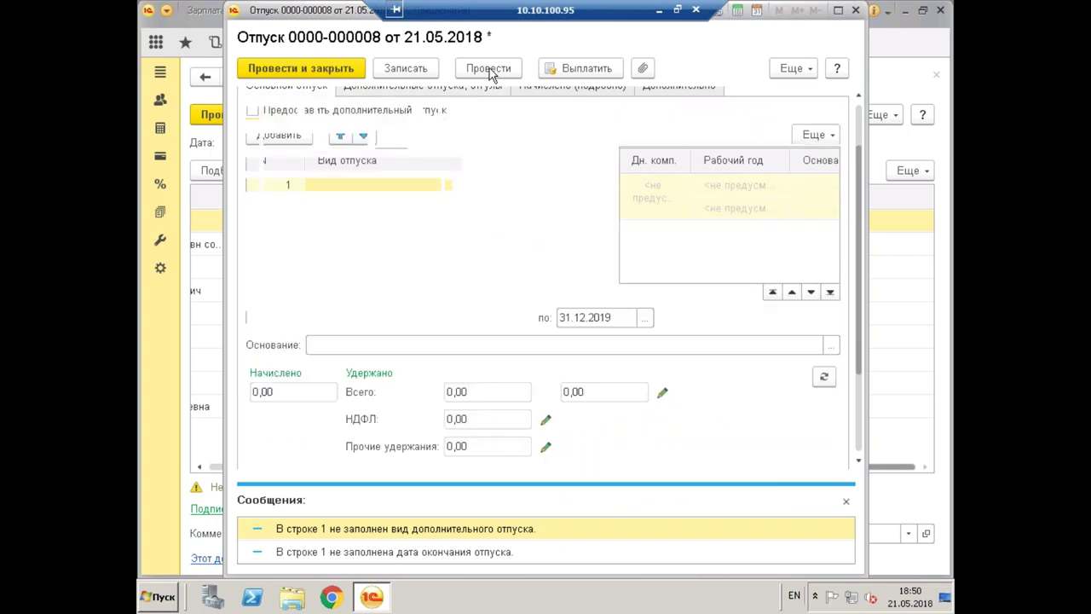
click(493, 70)
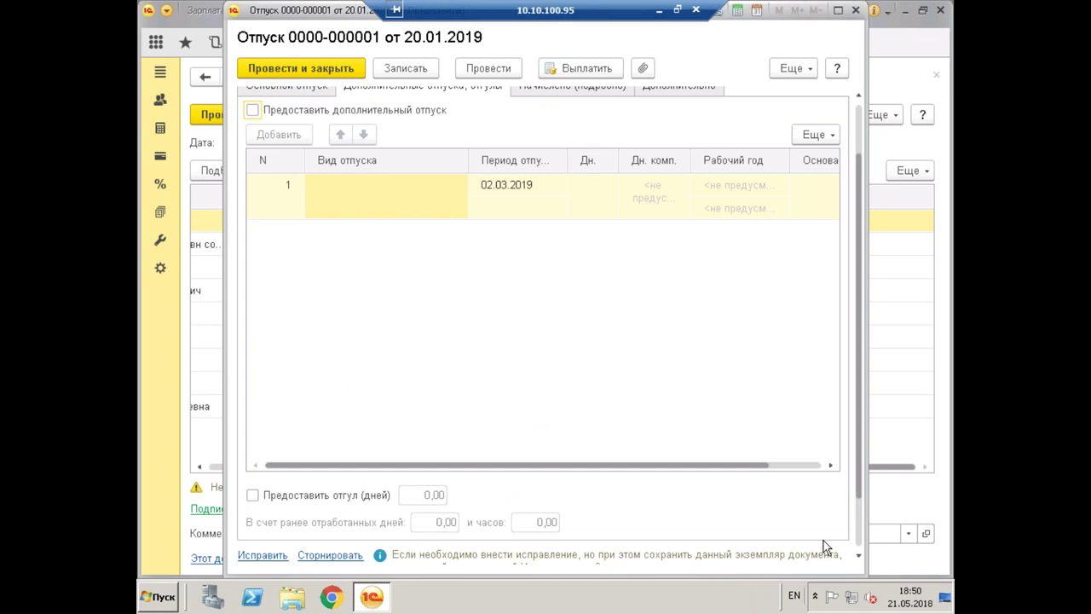
View a new vacation document for the employee's internal part-time job, then close it unsaved along with the posted vacation document
click(309, 91)
drag(860, 195, 859, 76)
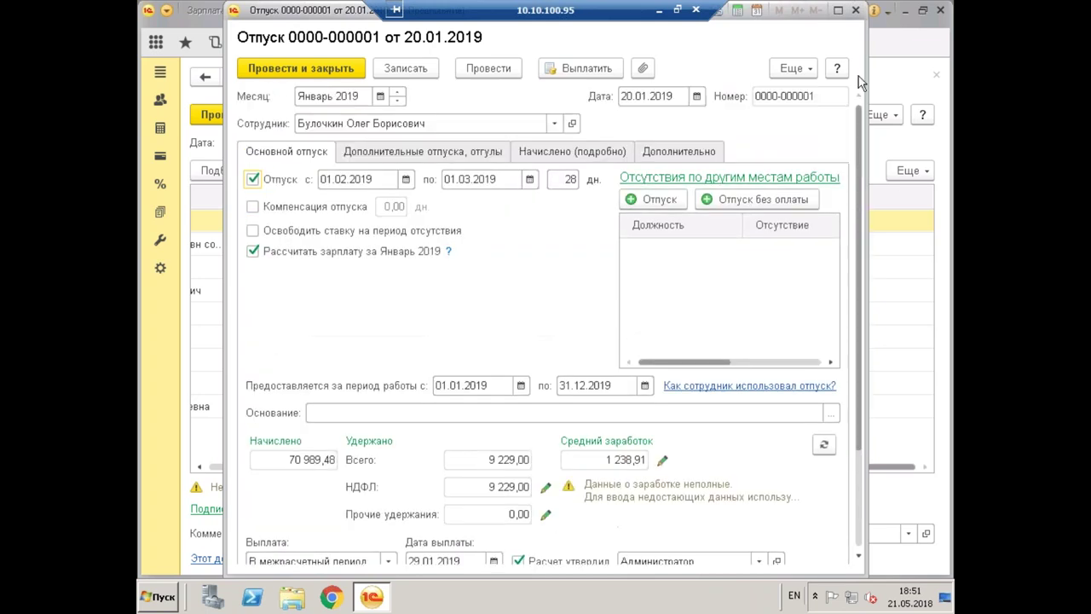
click(651, 201)
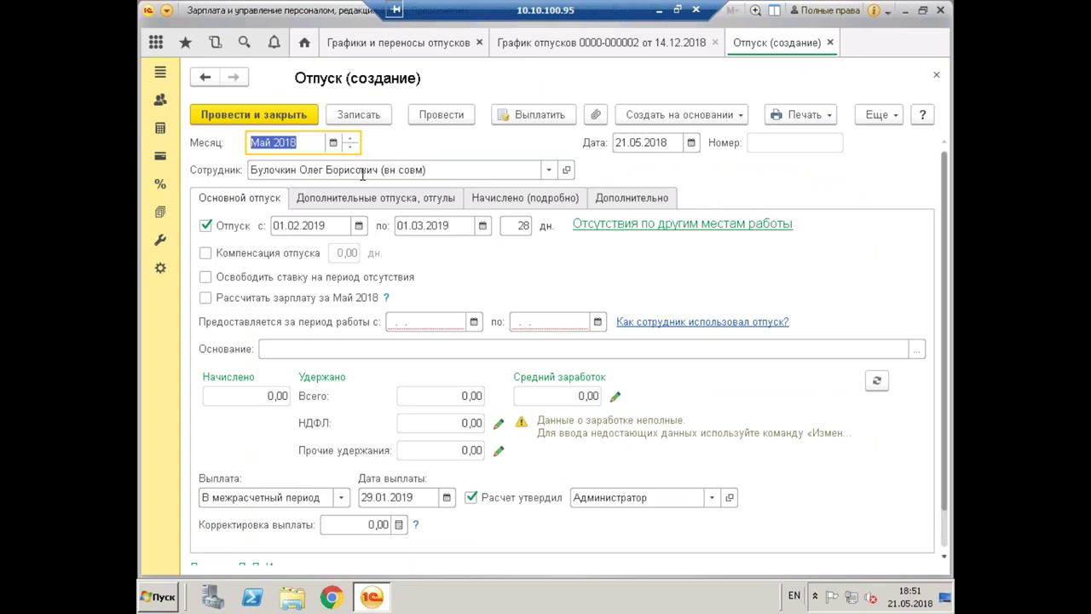
click(829, 41)
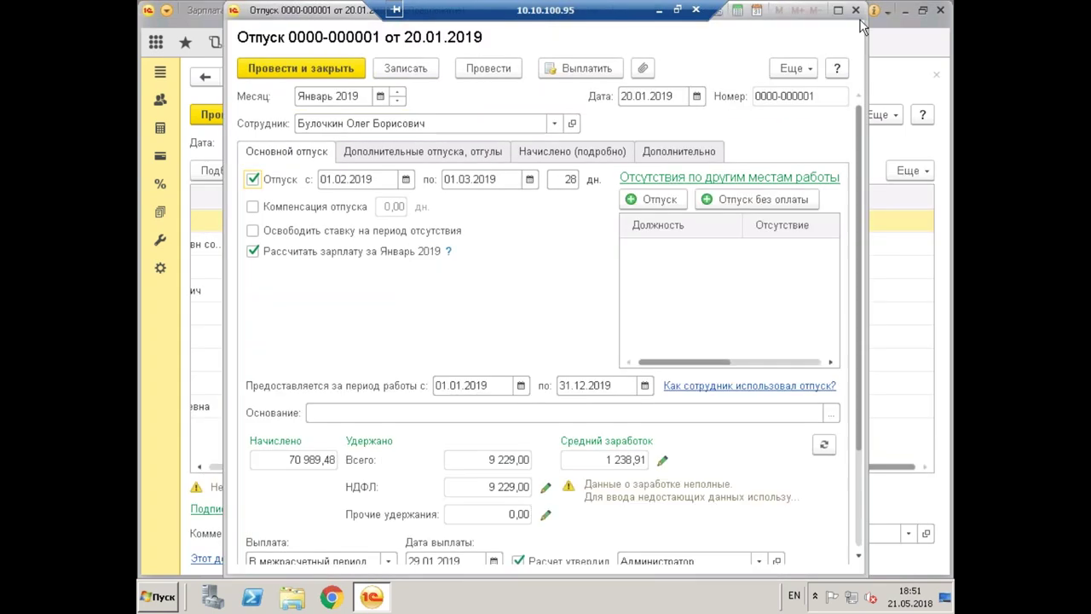
click(856, 10)
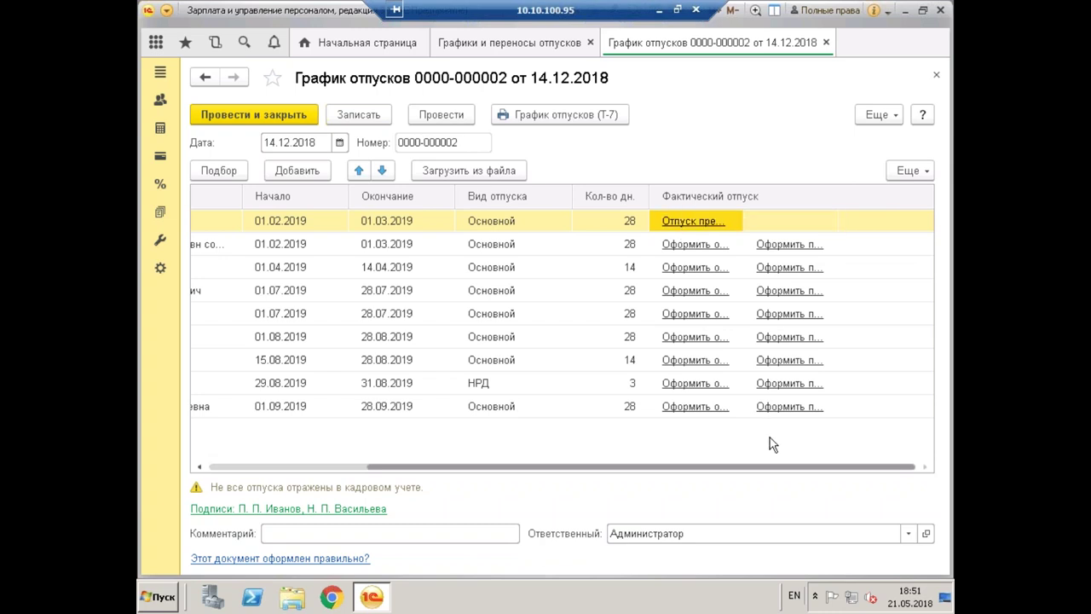
Create a vacation transfer document from the schedule row with the vacation starting 01.04.2019
drag(767, 467, 724, 467)
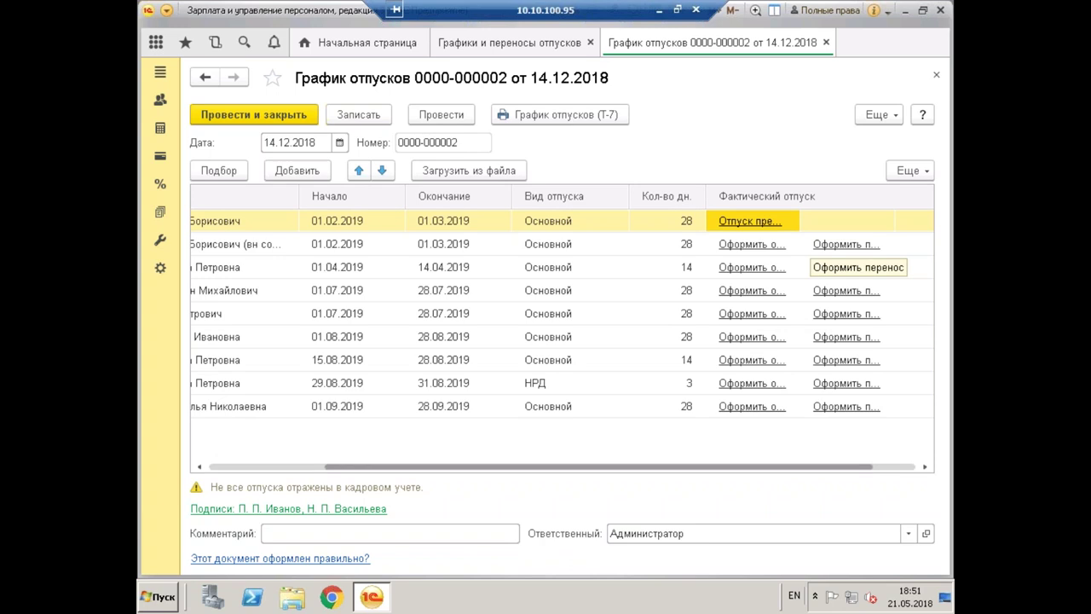
click(846, 267)
click(847, 267)
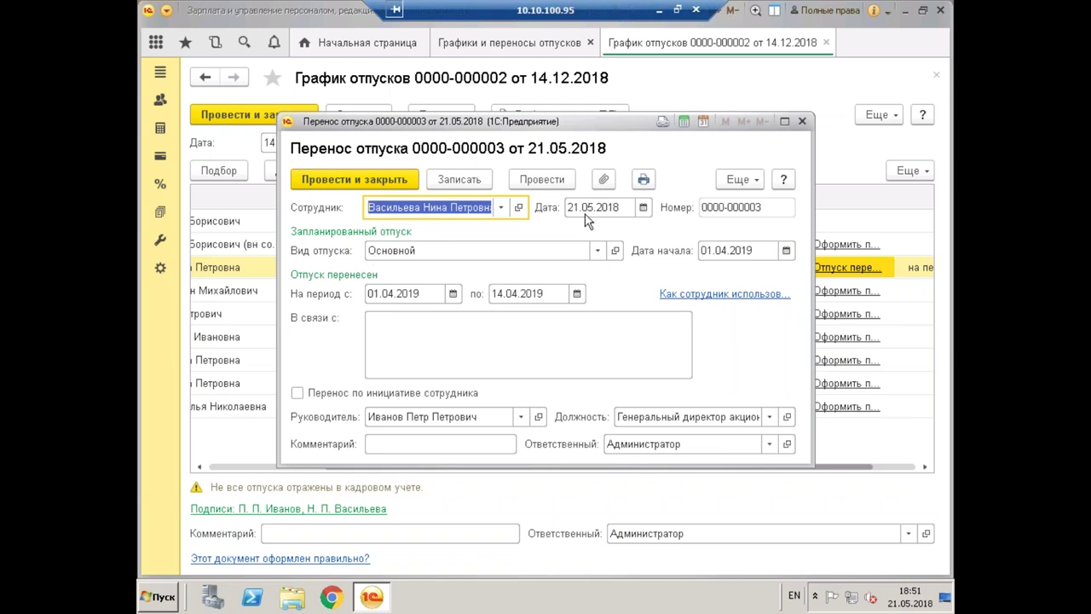
Set the transferred vacation period to 01.07.2019 through 14.07.2019
click(408, 293)
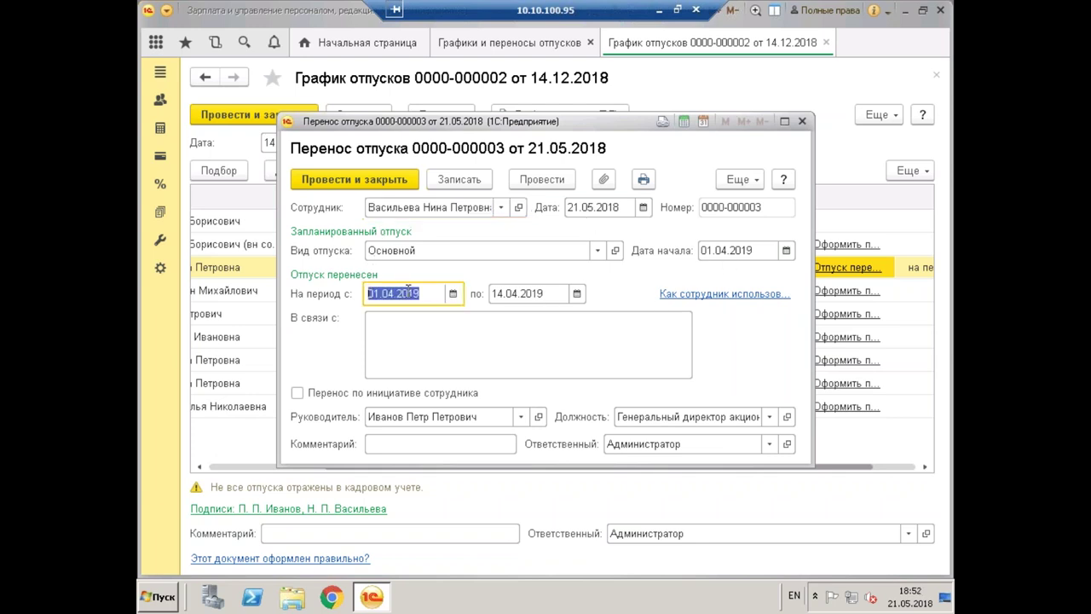
click(387, 293)
text(7)
key(Tab)
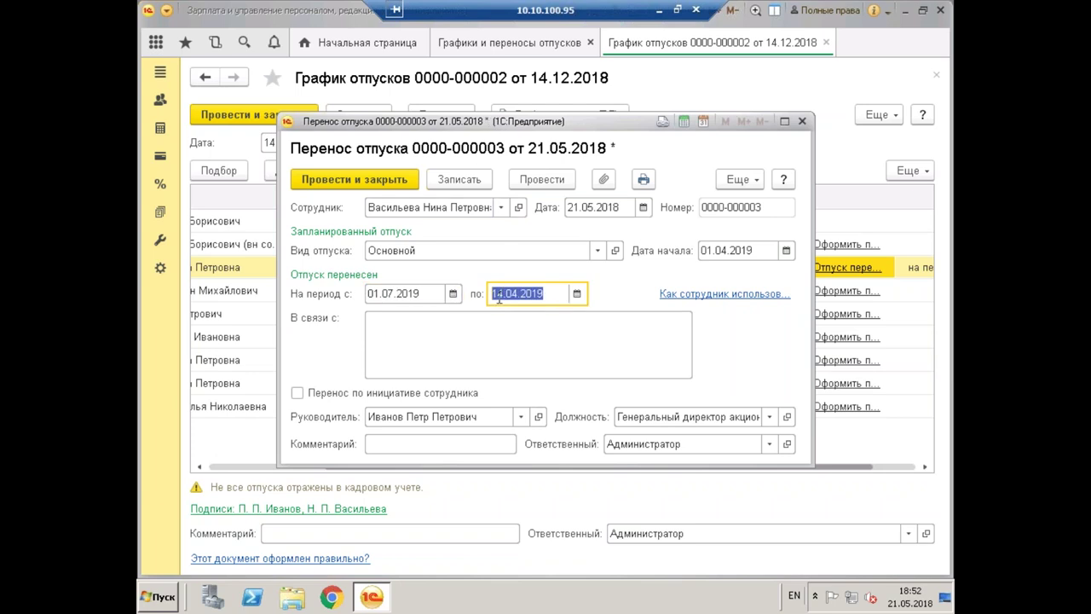
click(509, 293)
key(Delete)
text(7)
key(Tab)
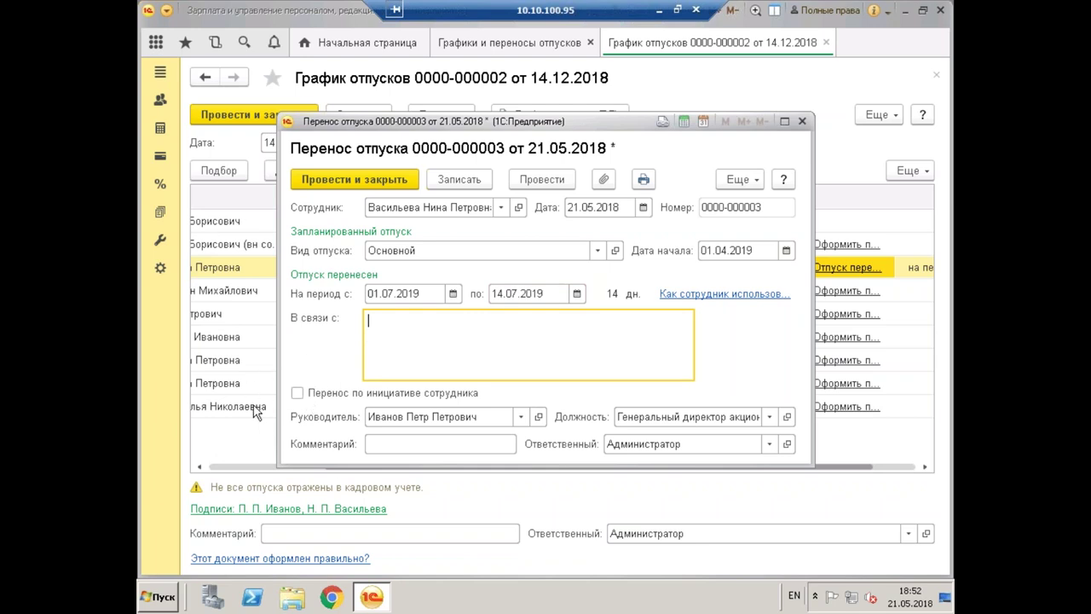
Post the transfer with Перенос по инициативе сотрудника off and view its printed notification form
click(296, 392)
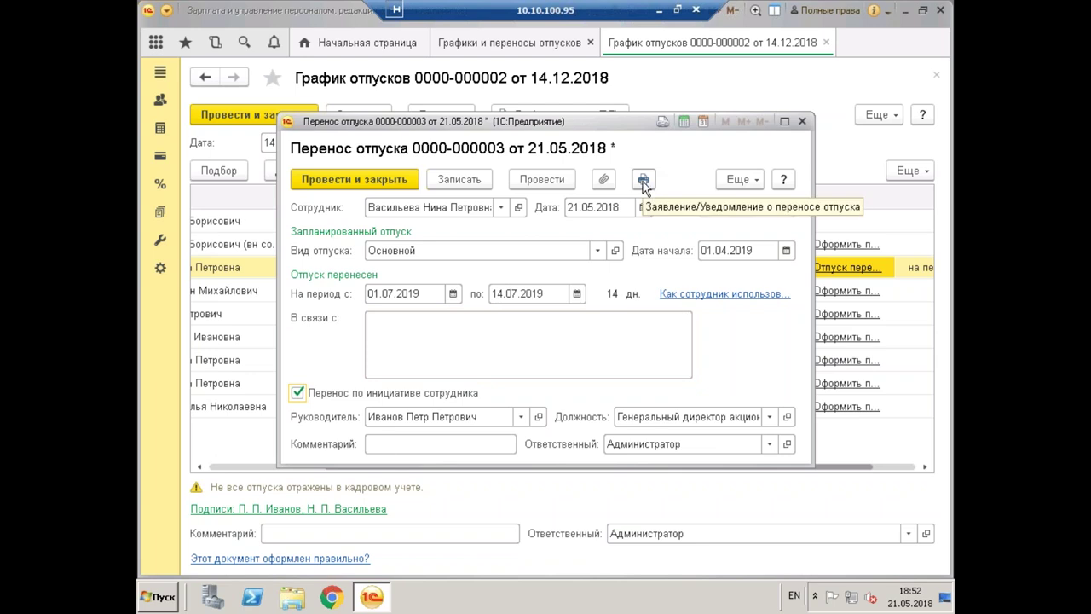
click(297, 393)
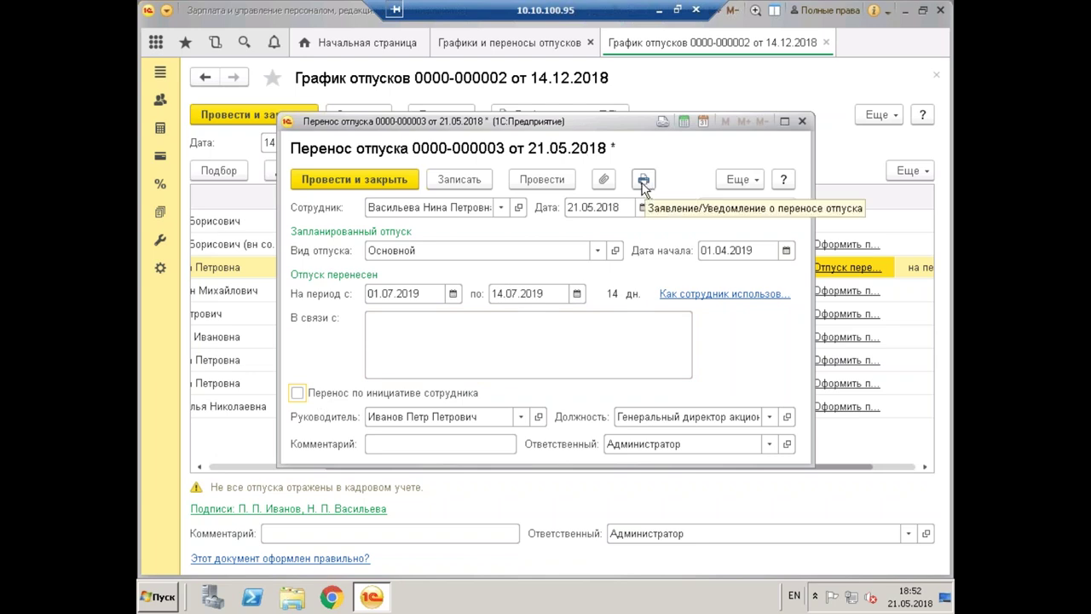
click(546, 180)
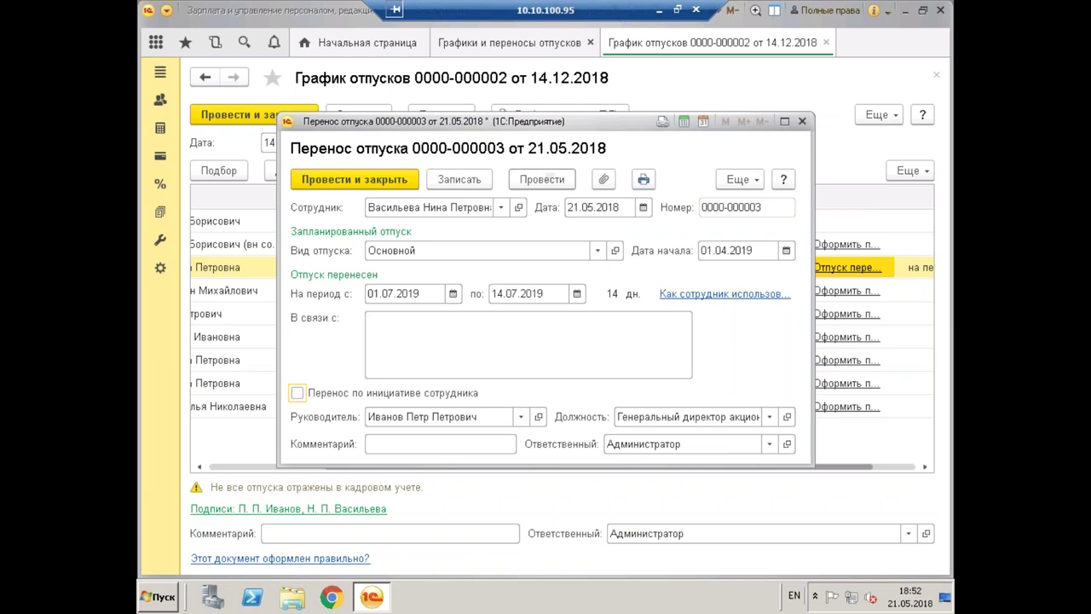
click(643, 179)
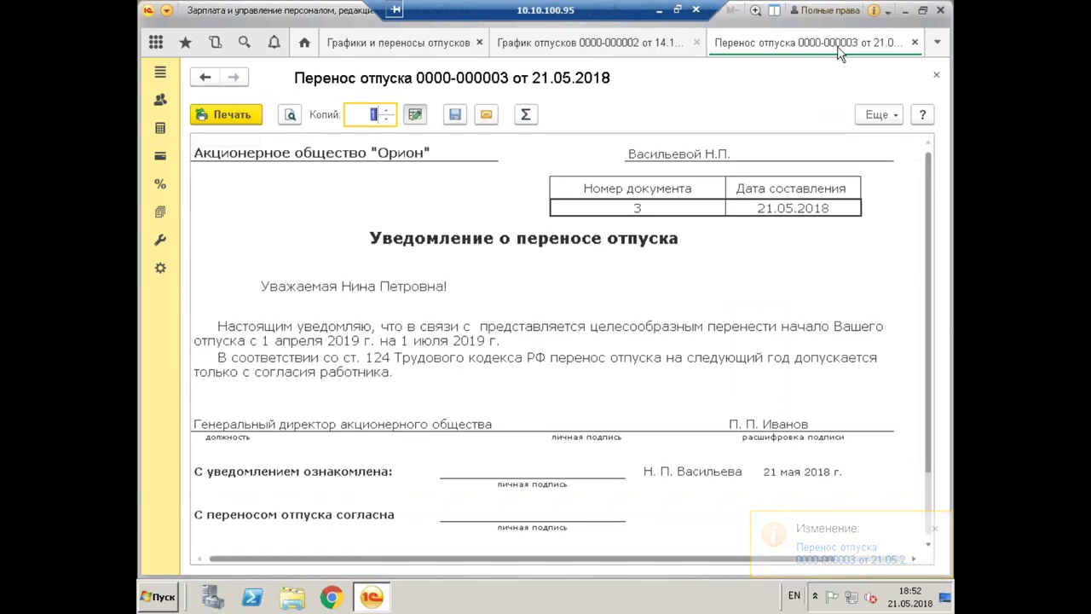
click(914, 42)
Post the transfer with Перенос по инициативе сотрудника enabled, and view its printed Заявление form
click(298, 394)
click(542, 178)
click(644, 179)
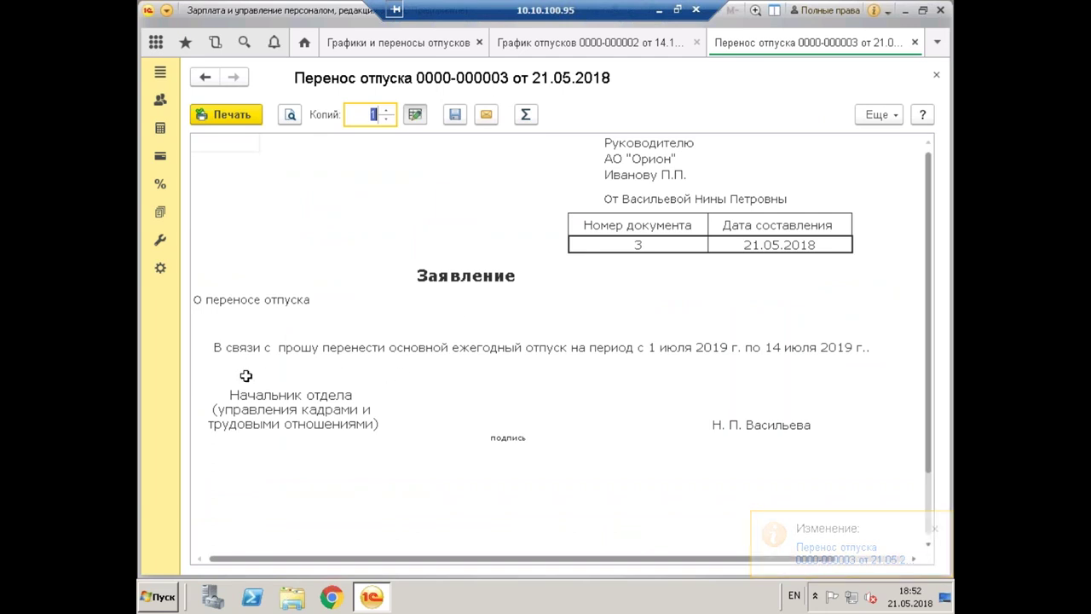
click(318, 339)
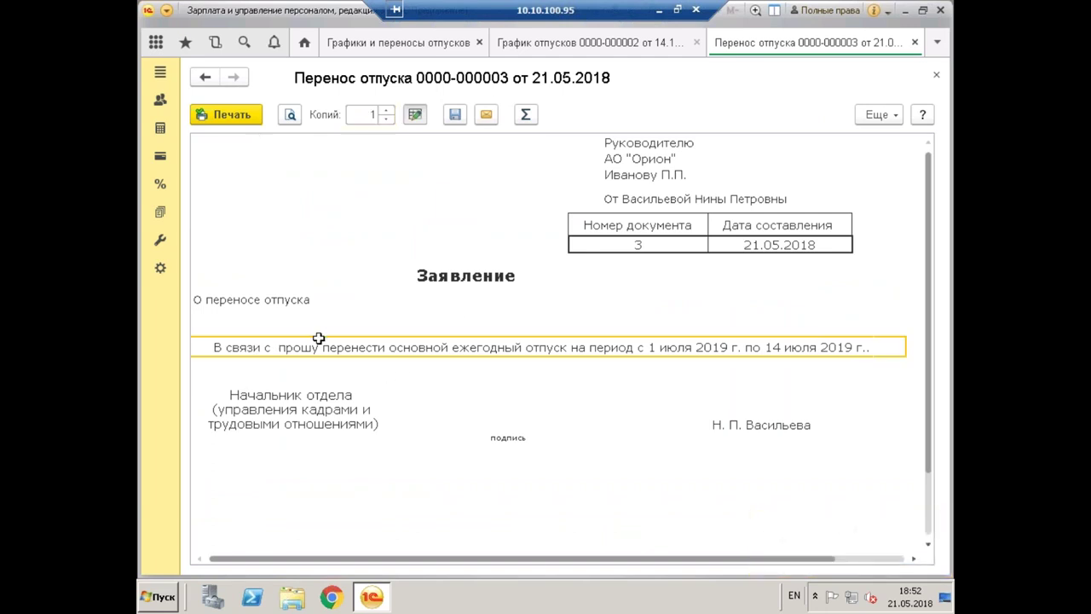
click(913, 43)
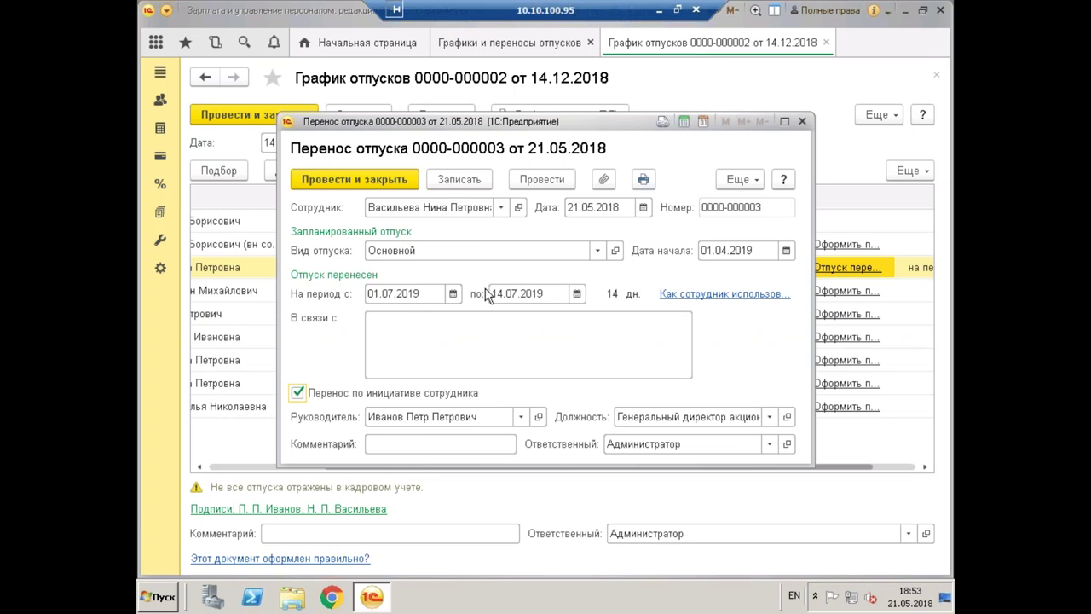
click(802, 121)
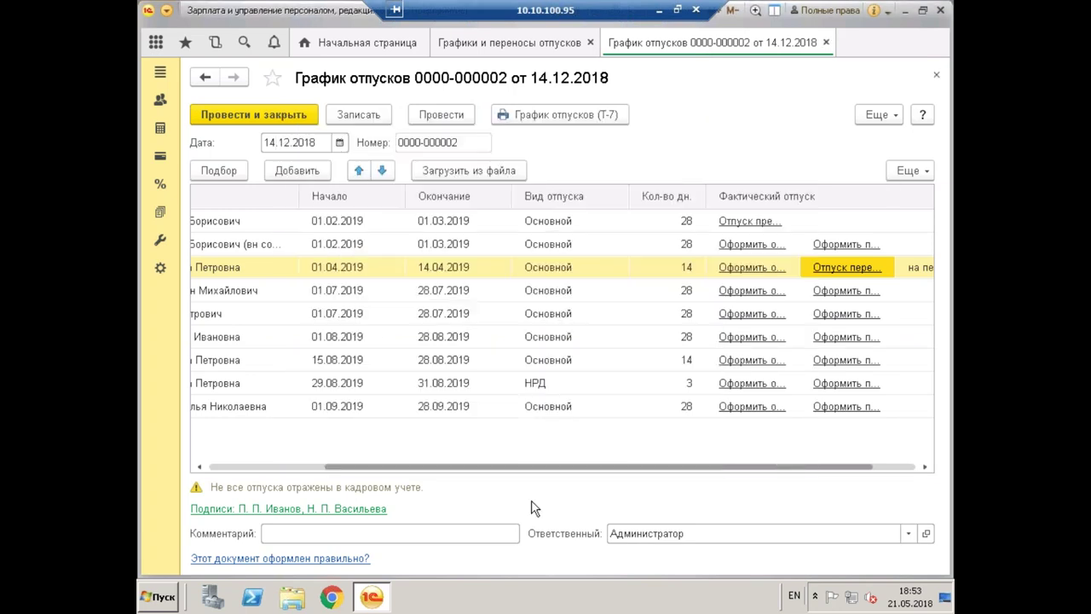
Check the transfer details in the vacation schedule, then close it and open the Графики, переносы отпусков list from the personnel section
drag(649, 467, 901, 461)
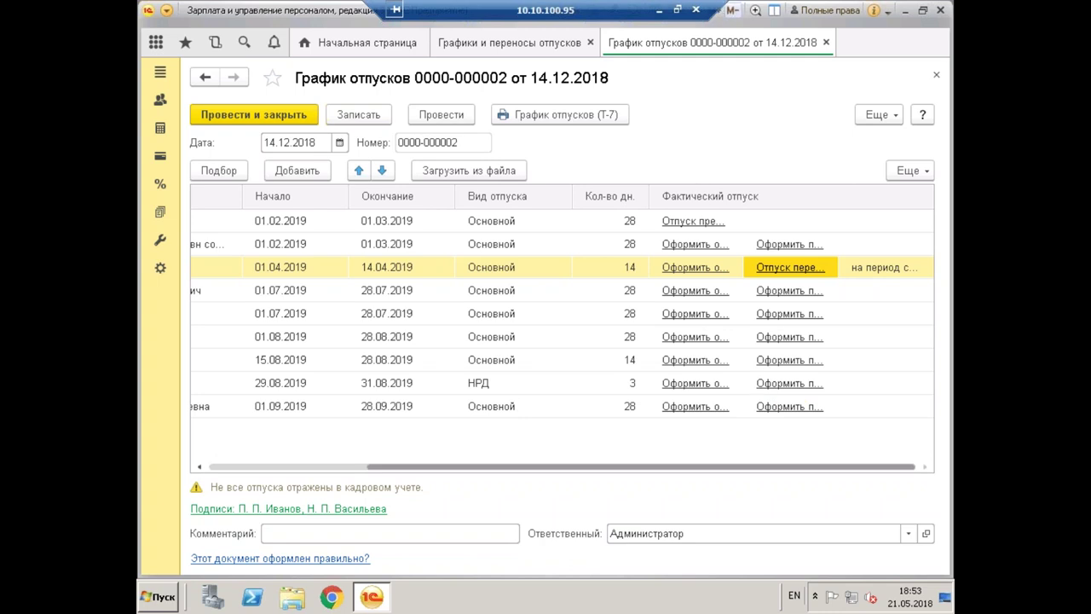
click(827, 43)
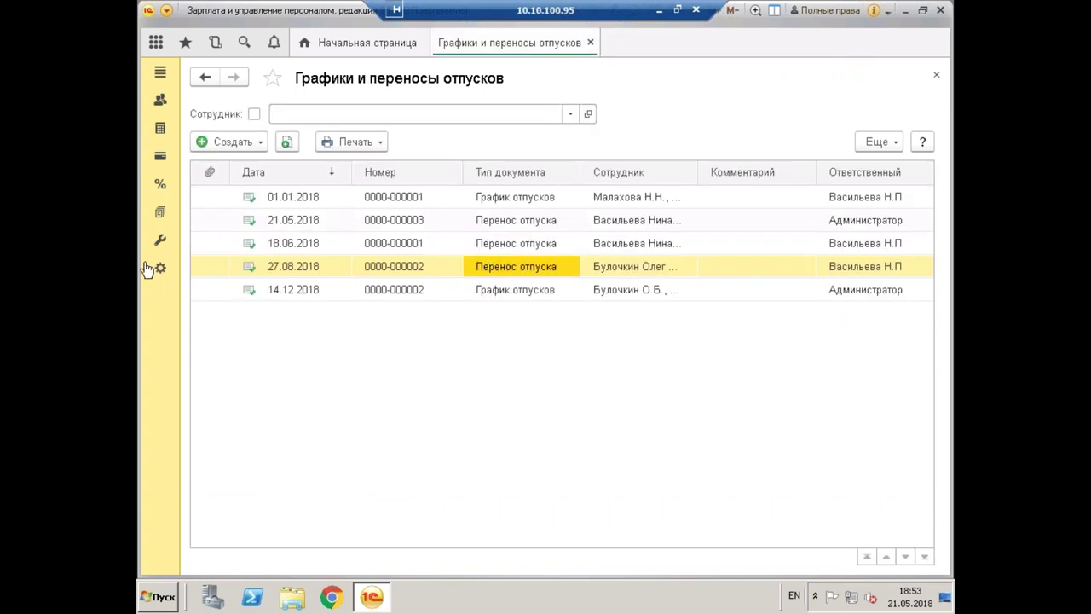
click(161, 109)
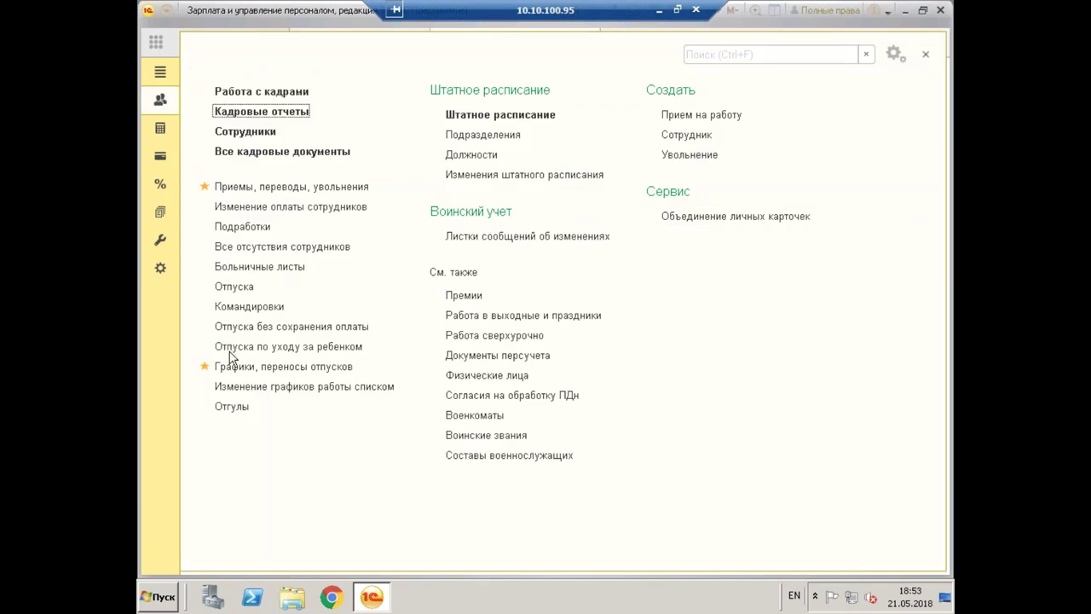
click(247, 369)
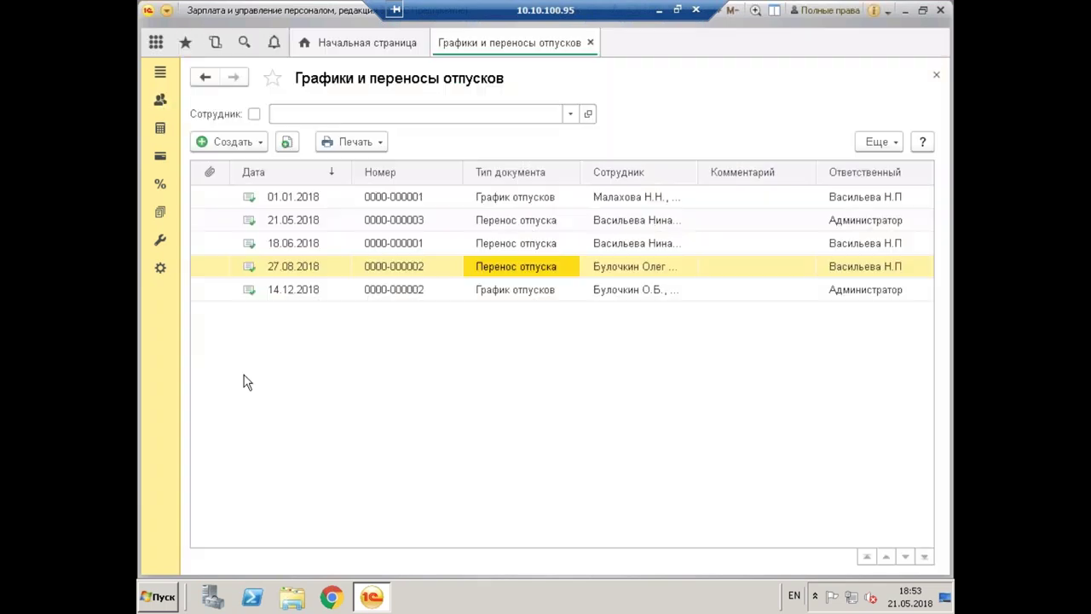
Review the document types that can be created in the schedules and transfers list, without creating one
click(249, 145)
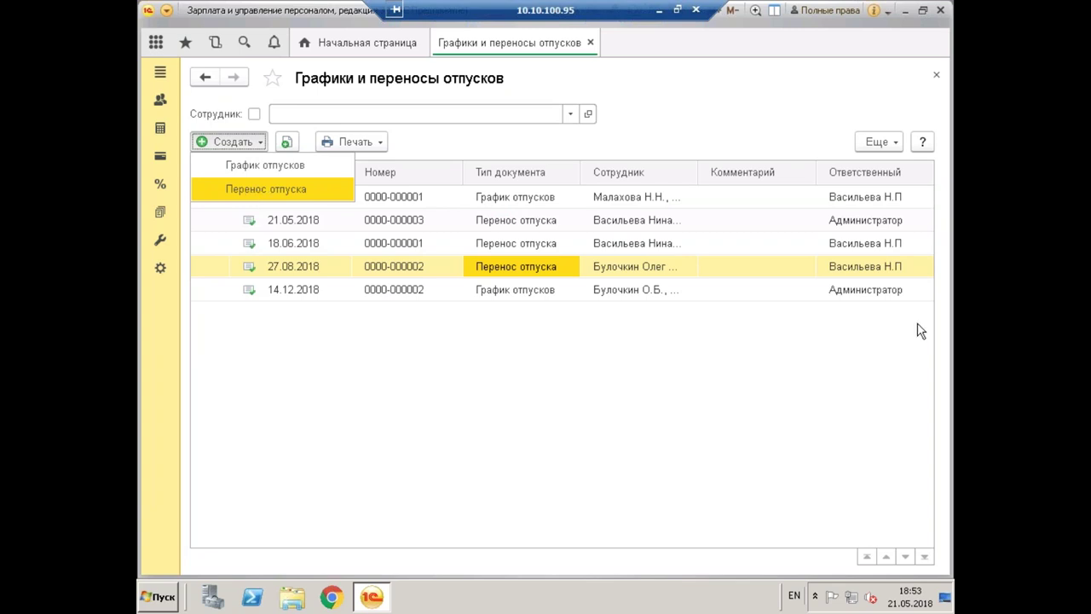
click(531, 290)
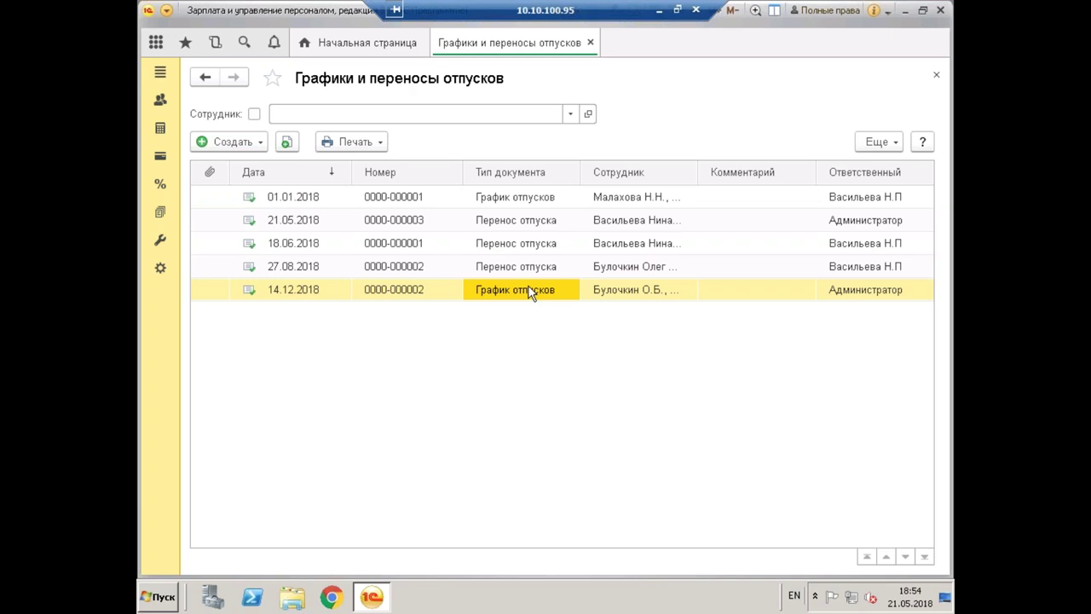
click(254, 143)
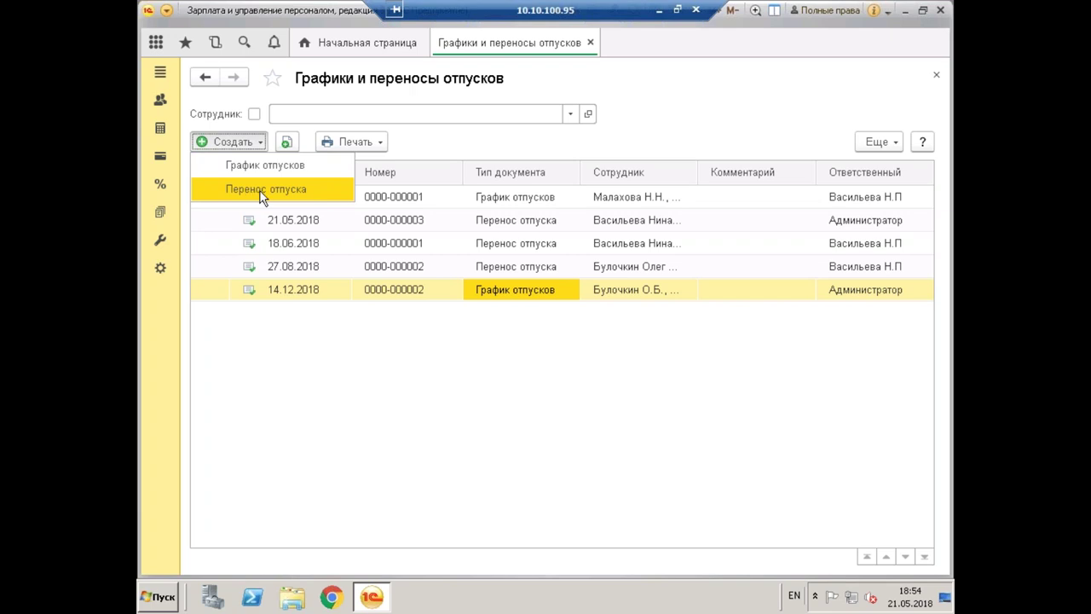
click(390, 487)
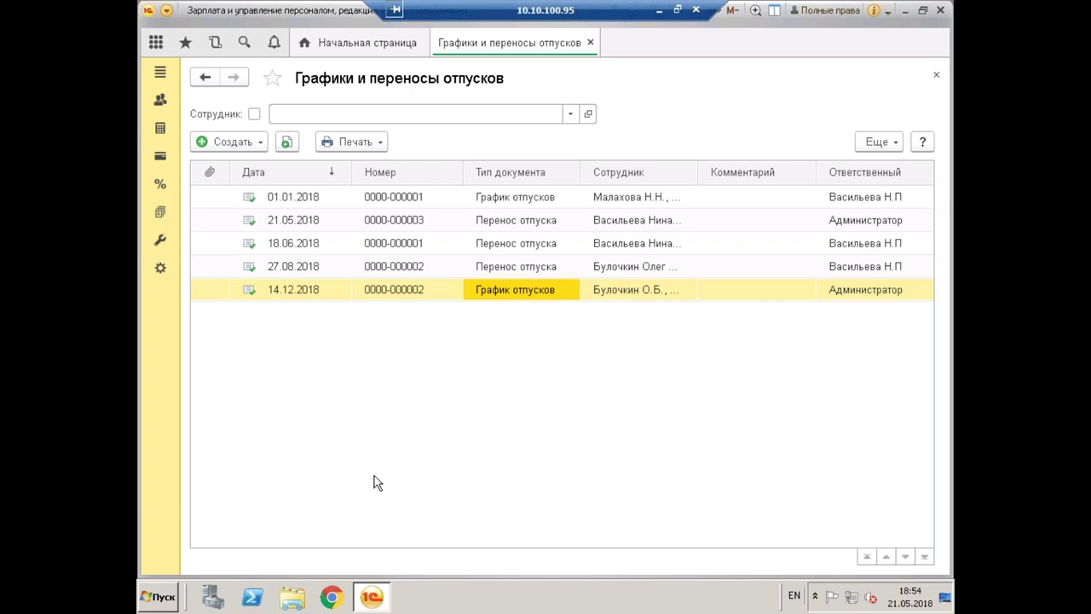
Open the Отпуска list and show the vacation document types that can be created there
click(162, 104)
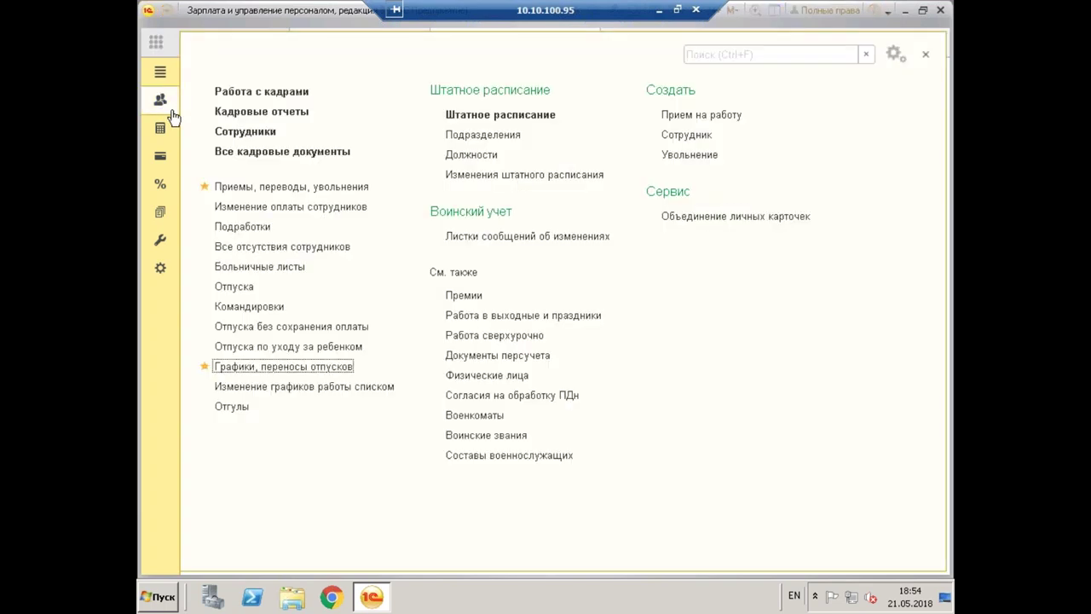
click(238, 289)
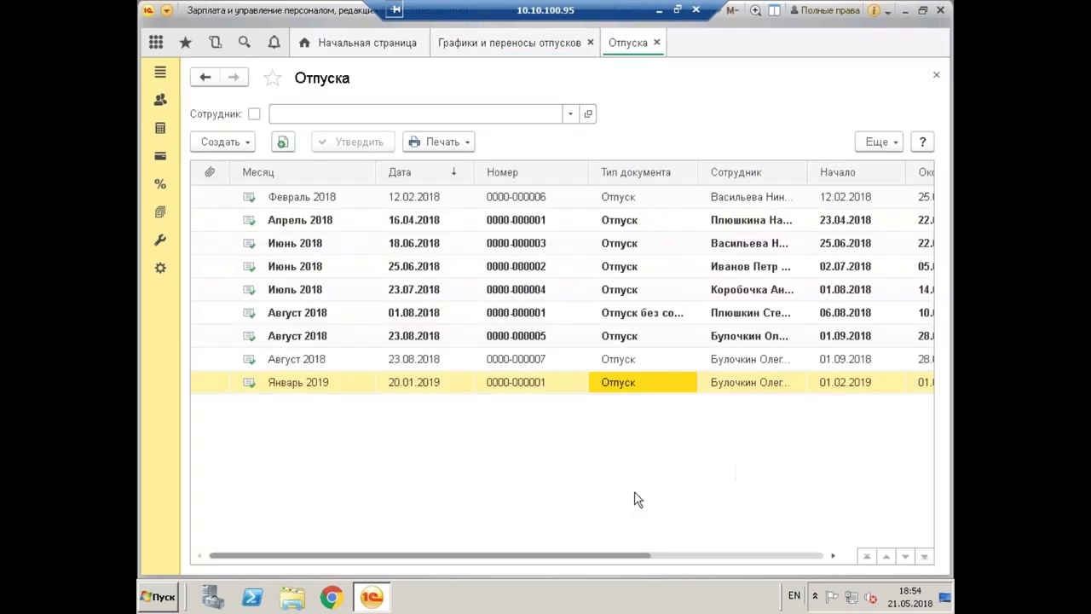
click(245, 142)
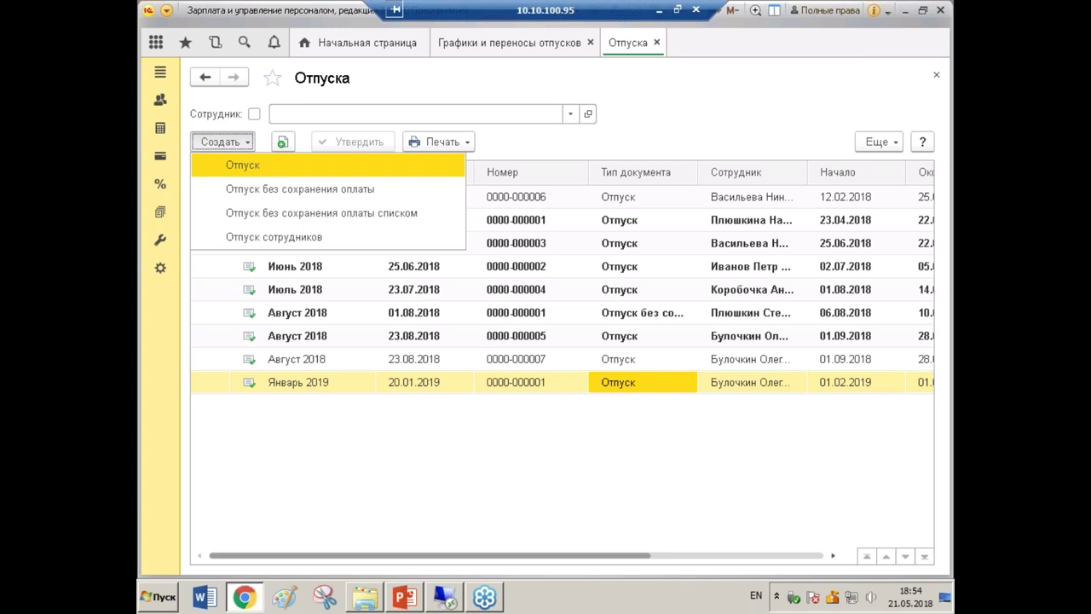
Return to the Графики и переносы отпусков list and select the transfer document dated 27.08.2018
key(alt+shift)
click(496, 47)
click(522, 268)
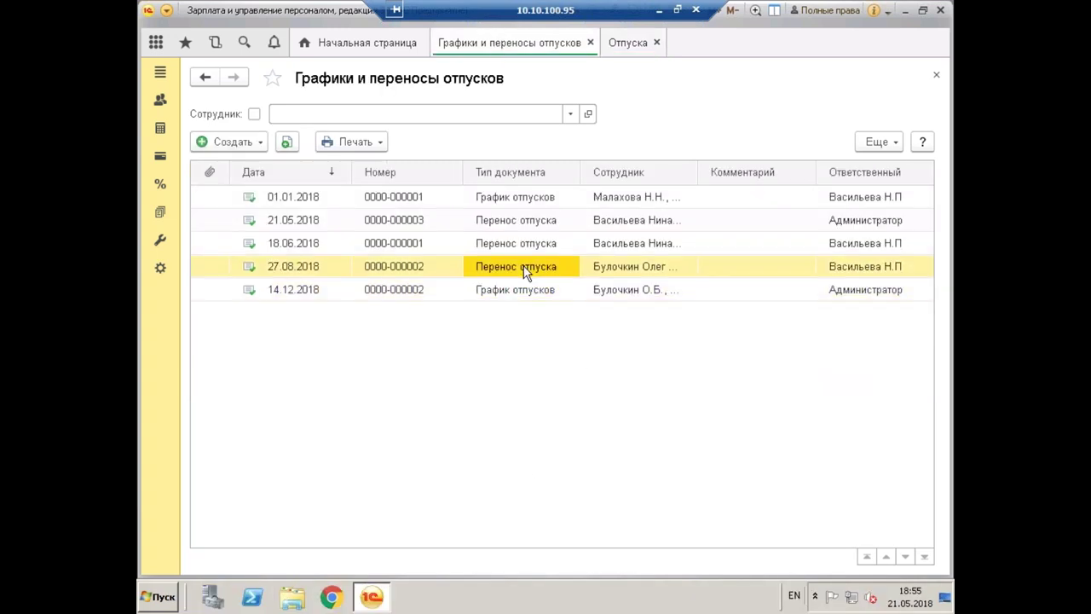